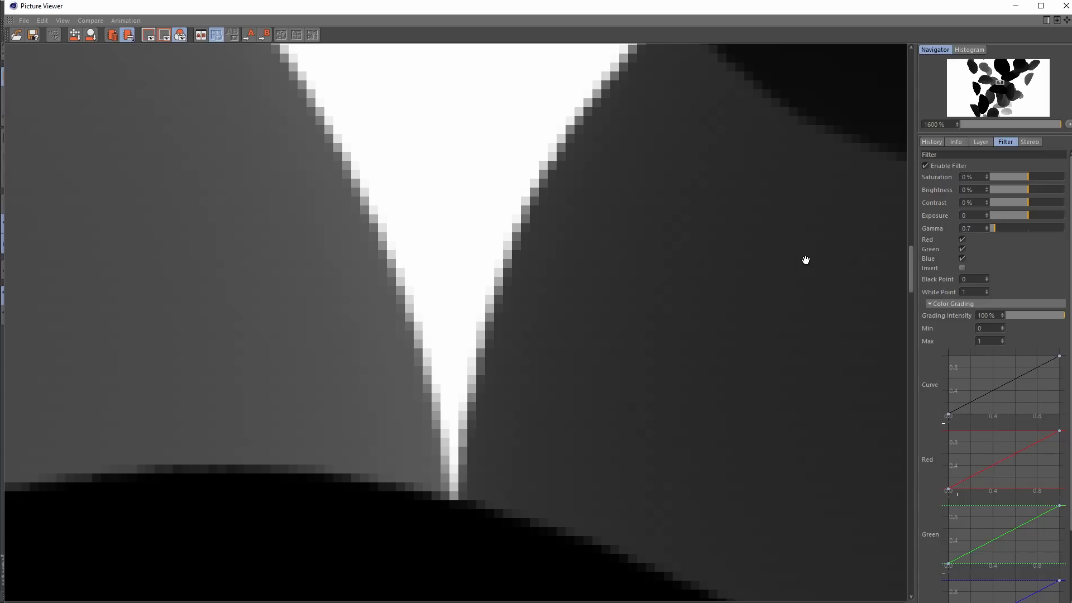
Disable the image filter and view the beans in the unfiltered Depth pass
click(925, 166)
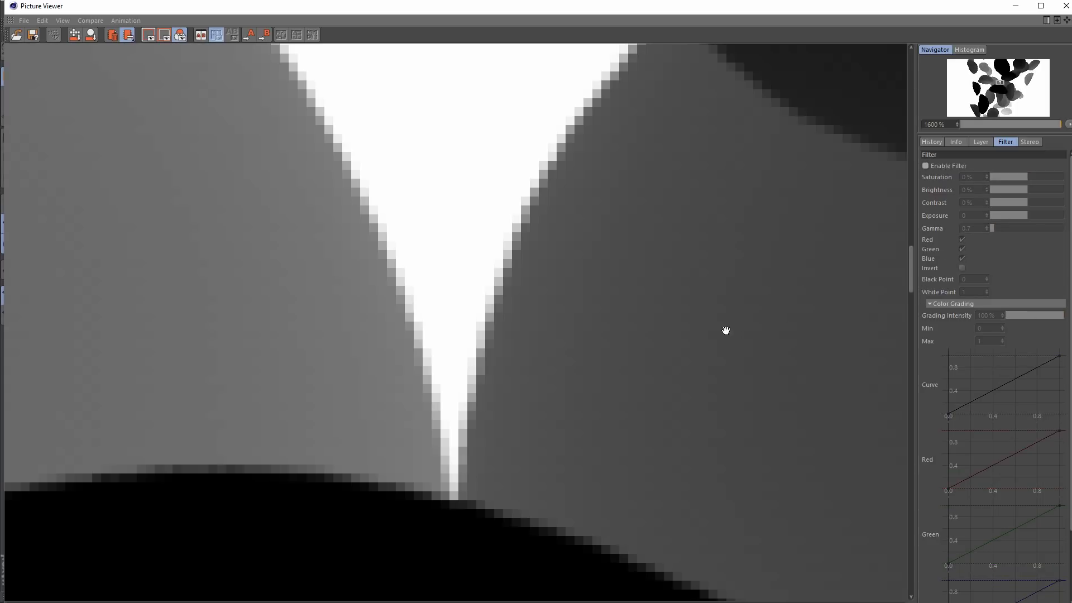
click(978, 141)
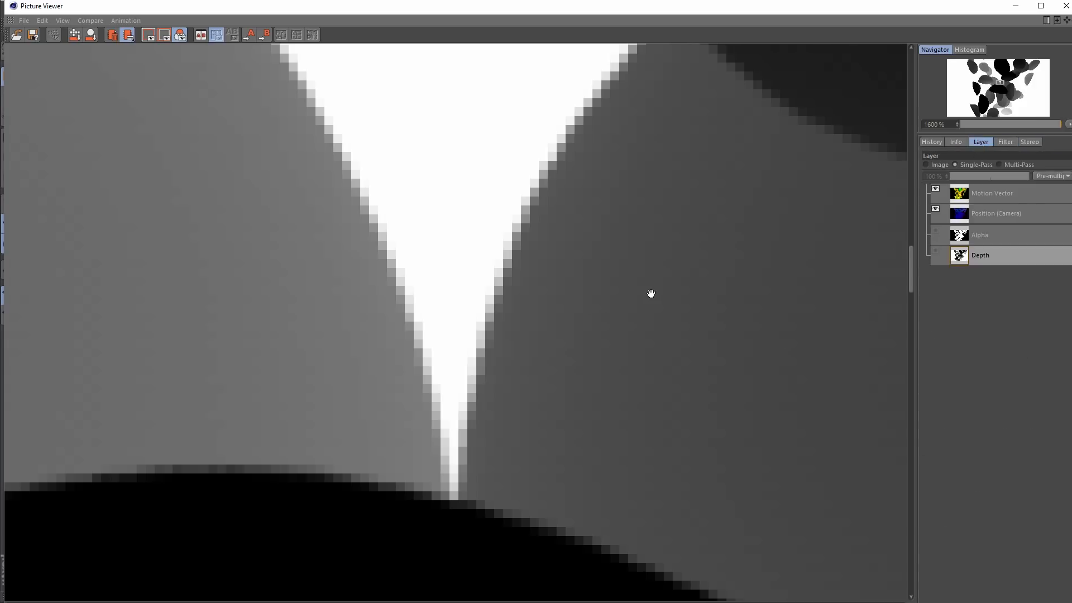
scroll(651, 294, down, 10)
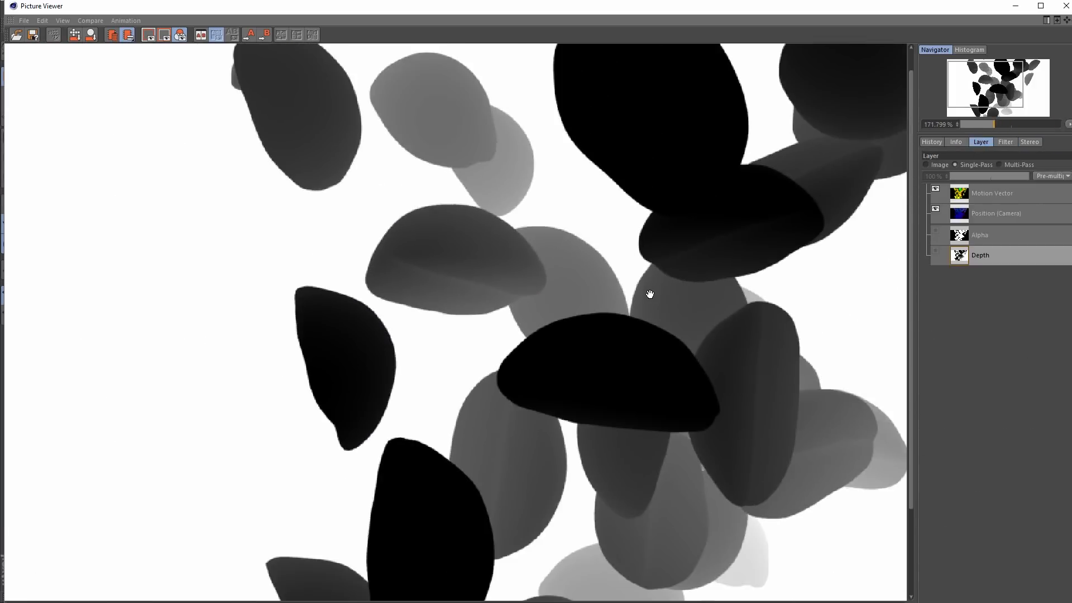
scroll(648, 297, down, 1)
scroll(631, 306, up, 1)
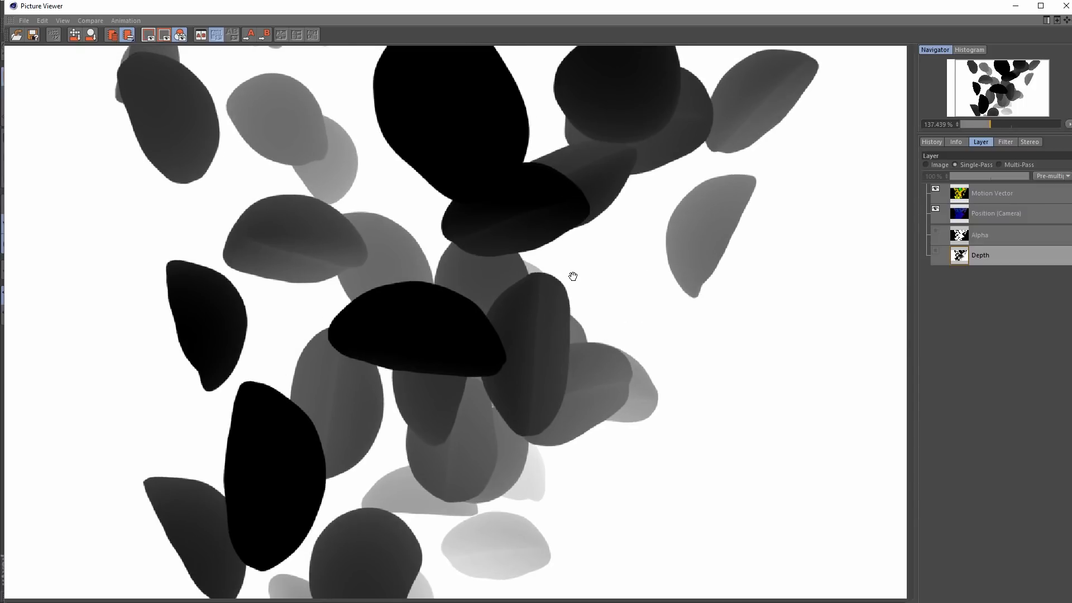
scroll(552, 291, down, 1)
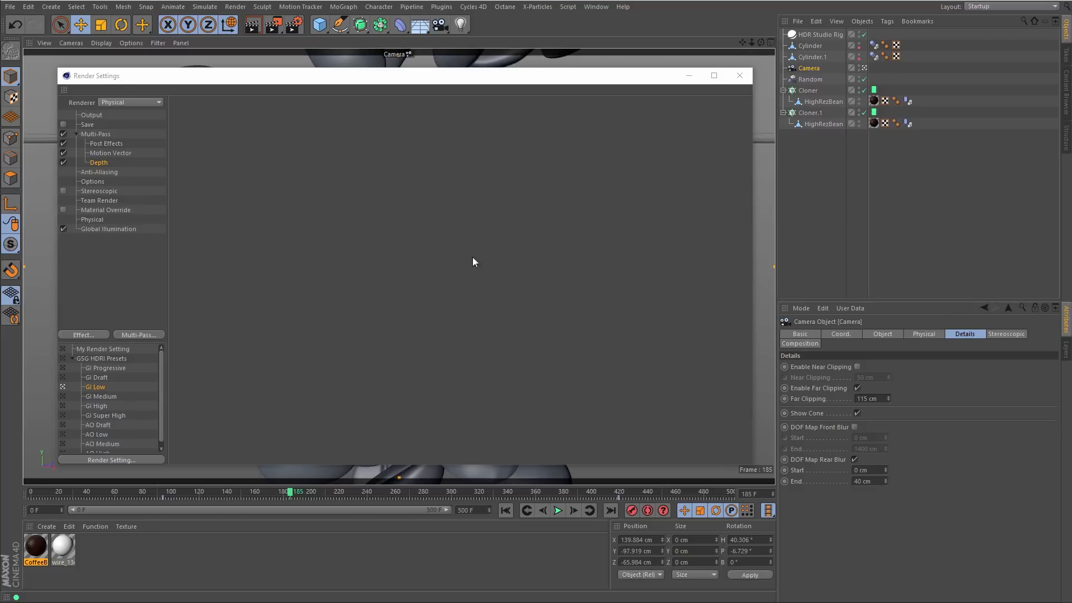
Add a Position Pass effect to the render settings and set its space to Camera
click(92, 335)
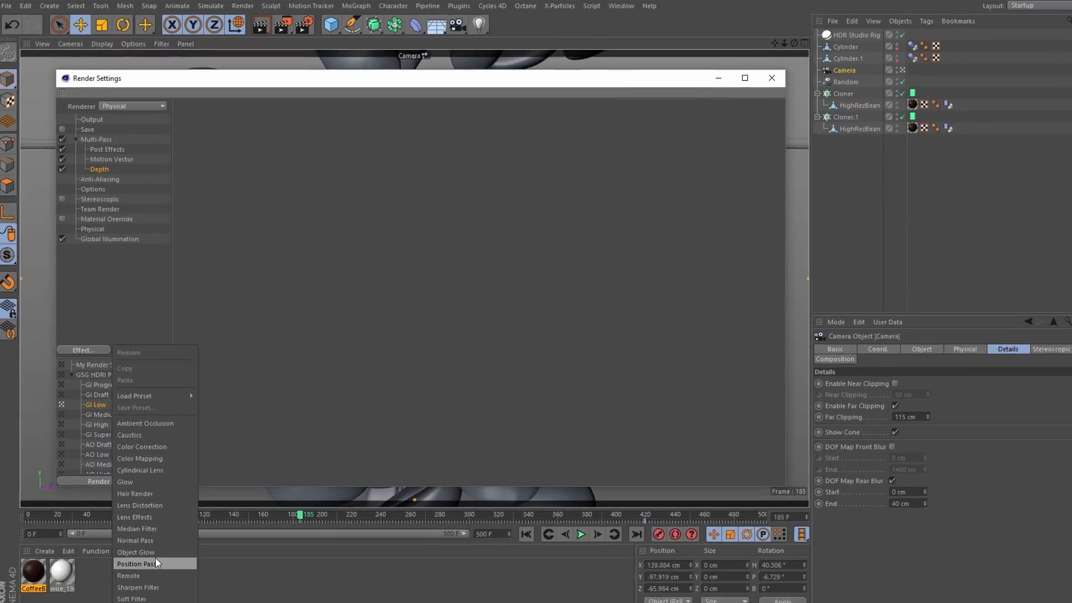
click(134, 539)
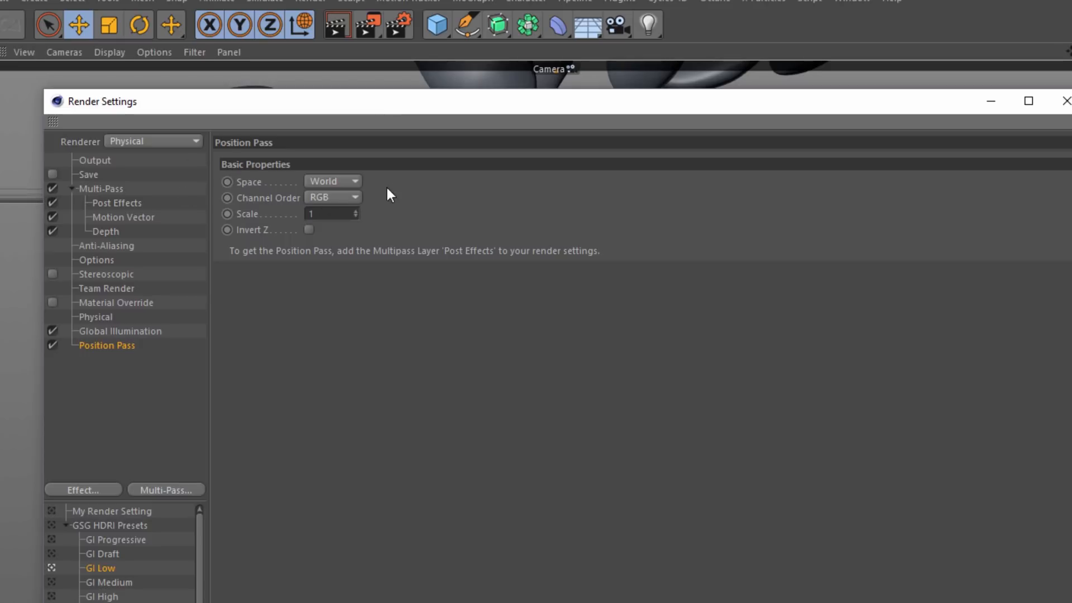
drag(439, 104, 564, 110)
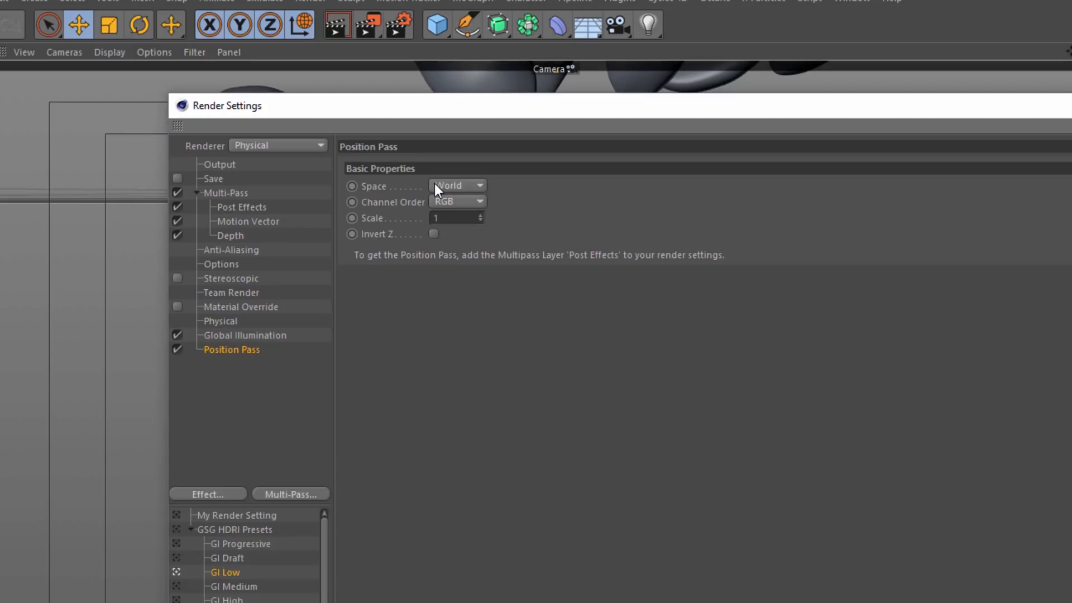
click(458, 187)
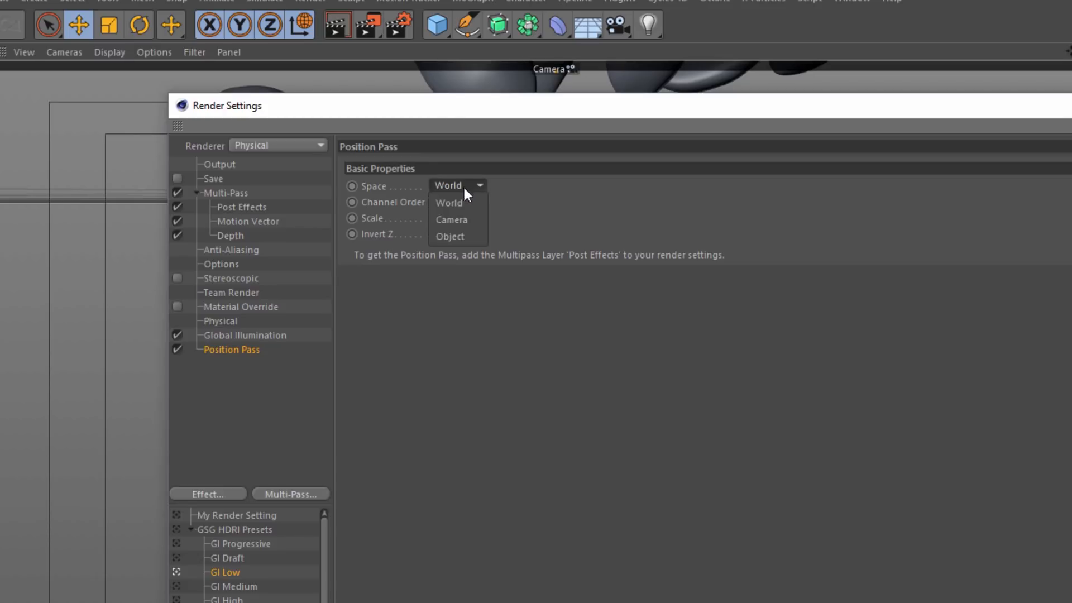
click(464, 220)
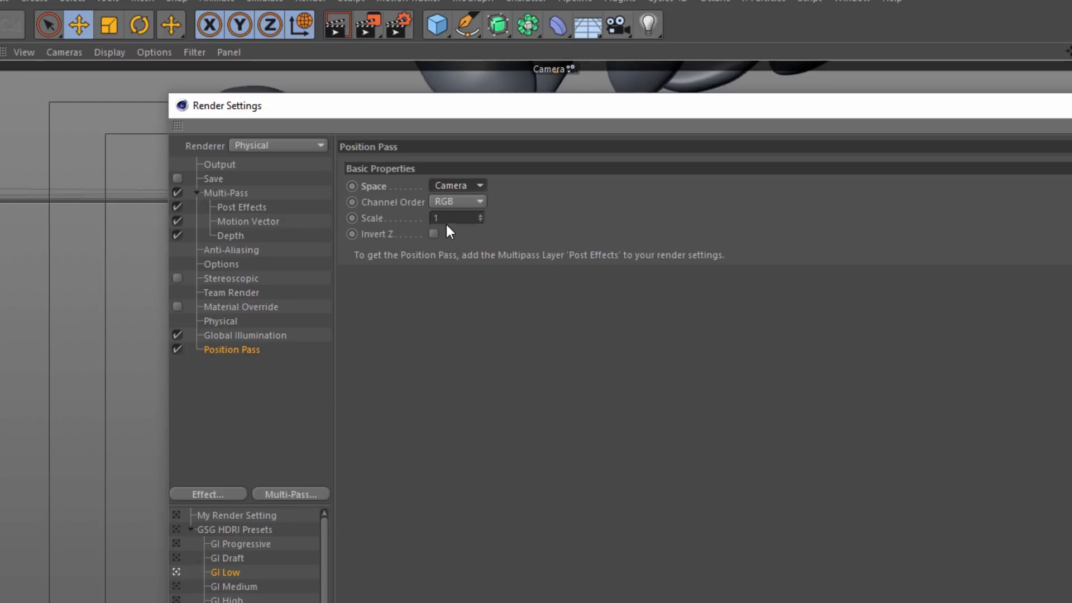
Set the Position Pass scale to 0.02
drag(527, 122, 632, 235)
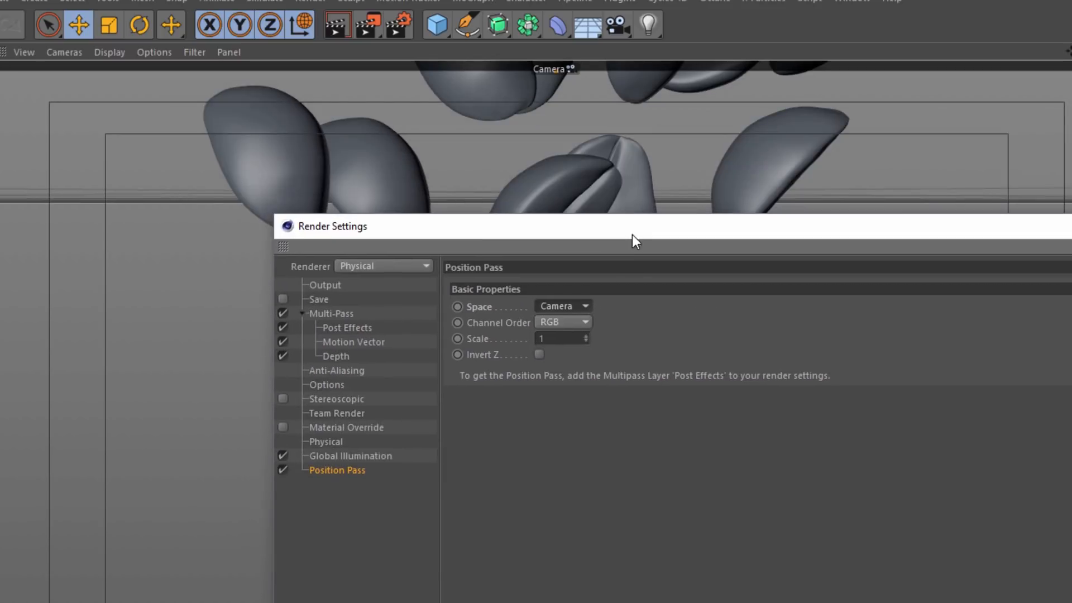
click(557, 340)
text(0.02)
key(Return)
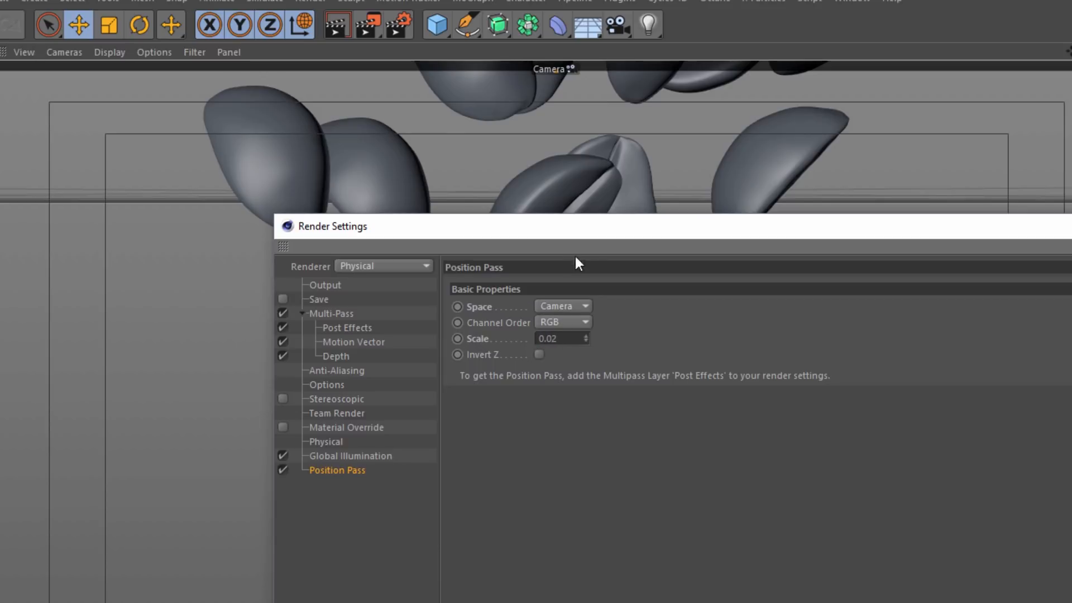
Reposition the Render Settings window and review the Motion Vector and Position Pass entries
drag(619, 225, 594, 232)
drag(699, 234, 594, 218)
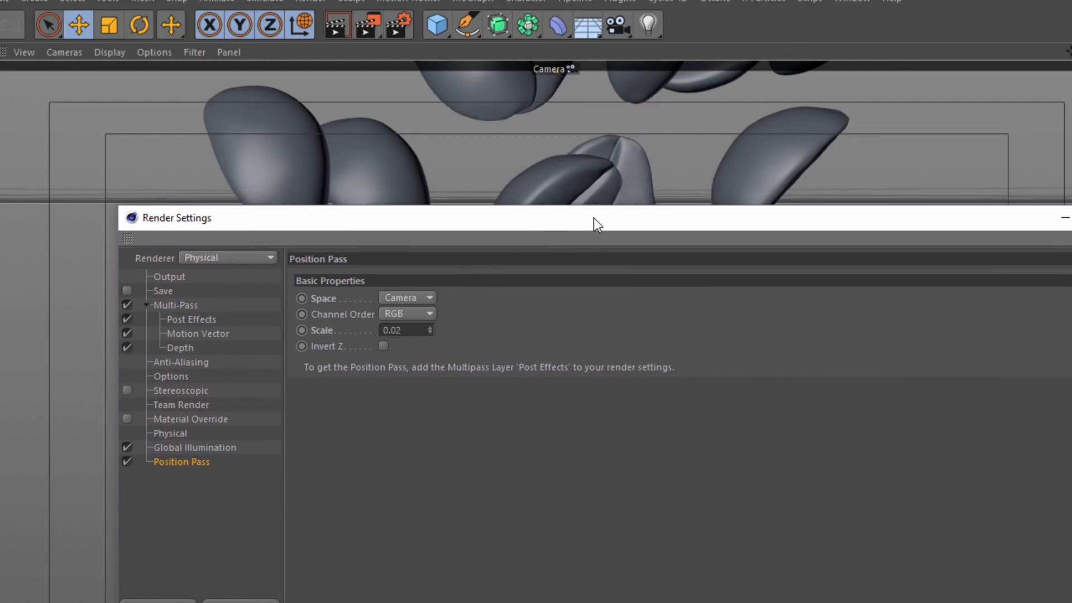
drag(596, 217, 572, 120)
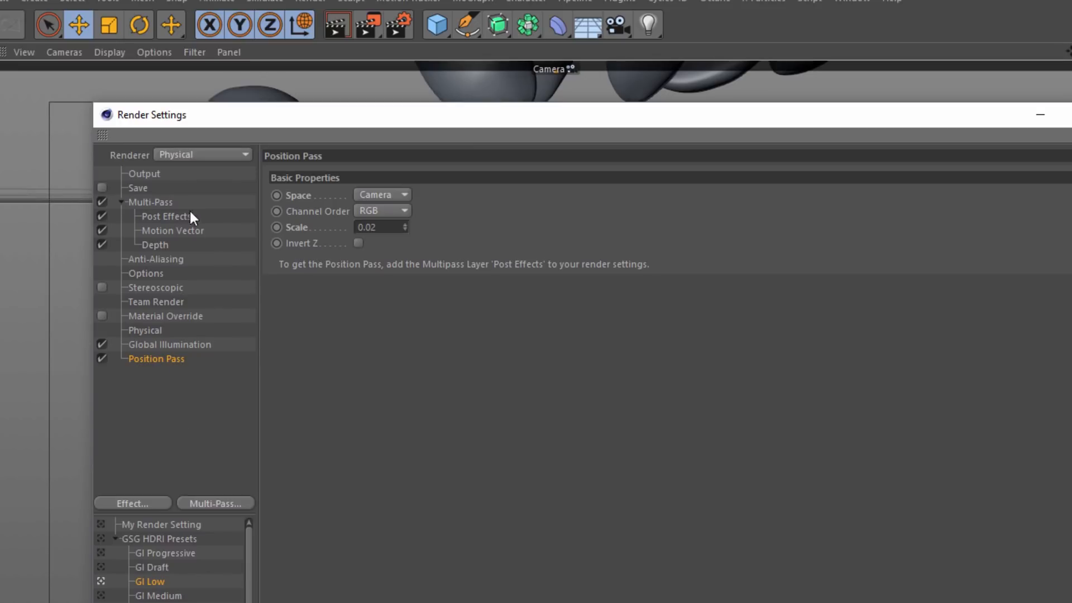
click(175, 230)
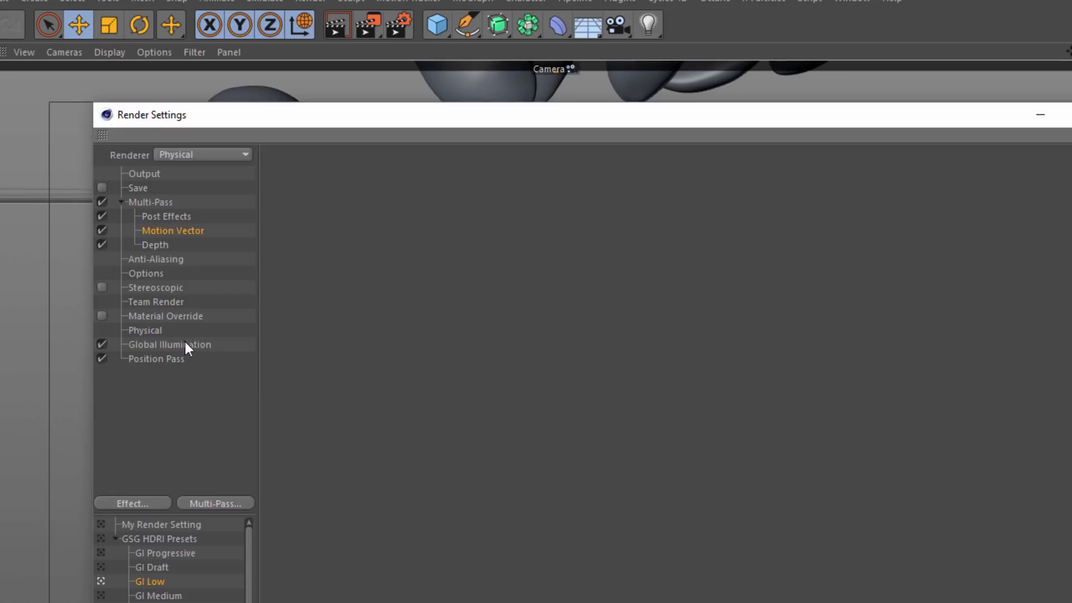
click(160, 360)
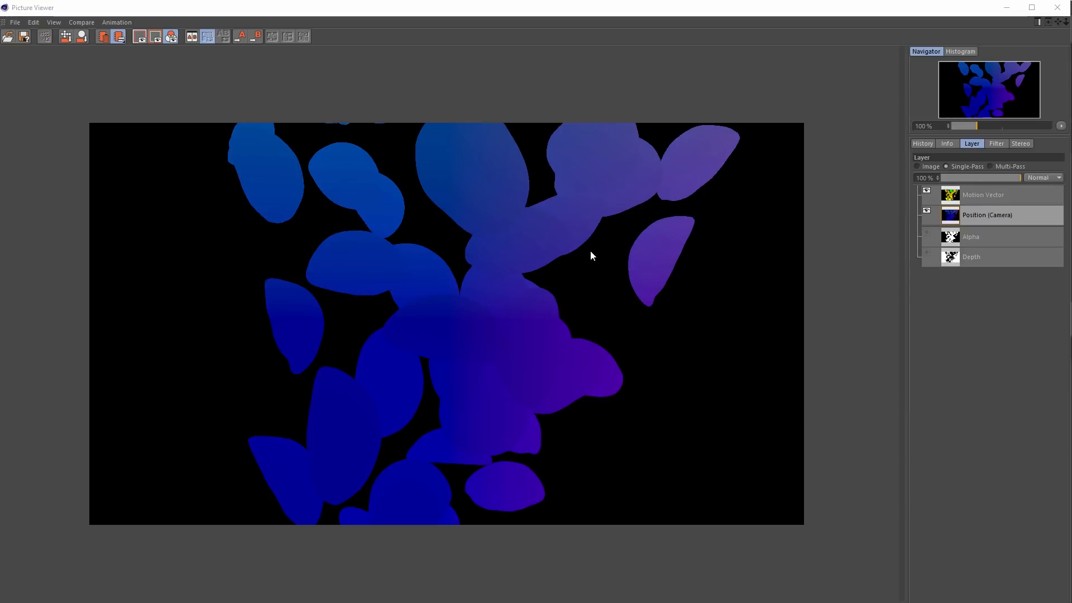
Isolate the red, green and blue channels of the Position (Camera) pass one after another, ending on blue only
click(996, 144)
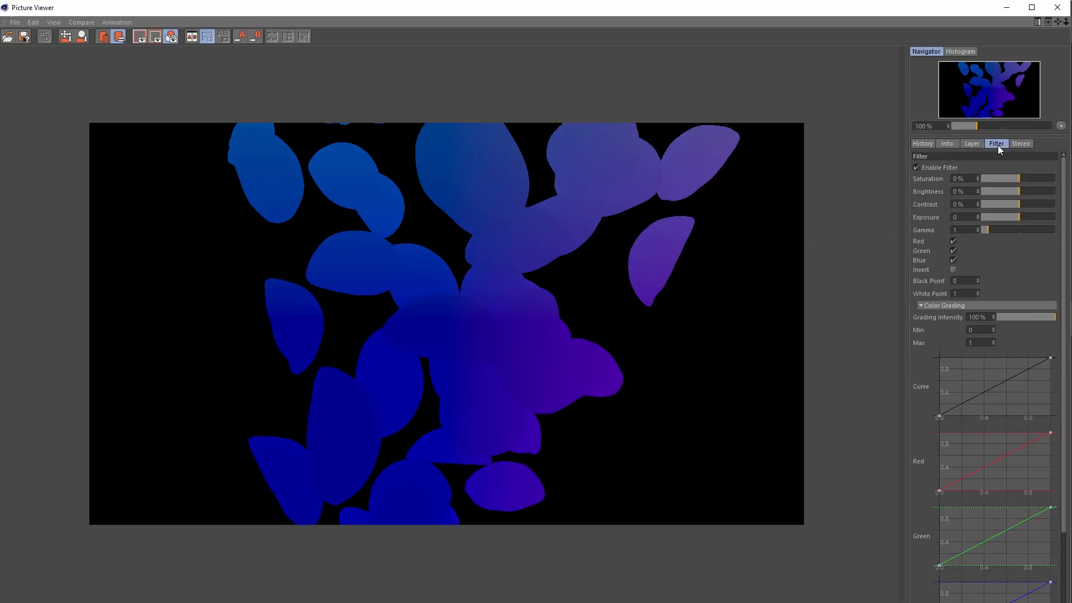
click(953, 251)
click(952, 260)
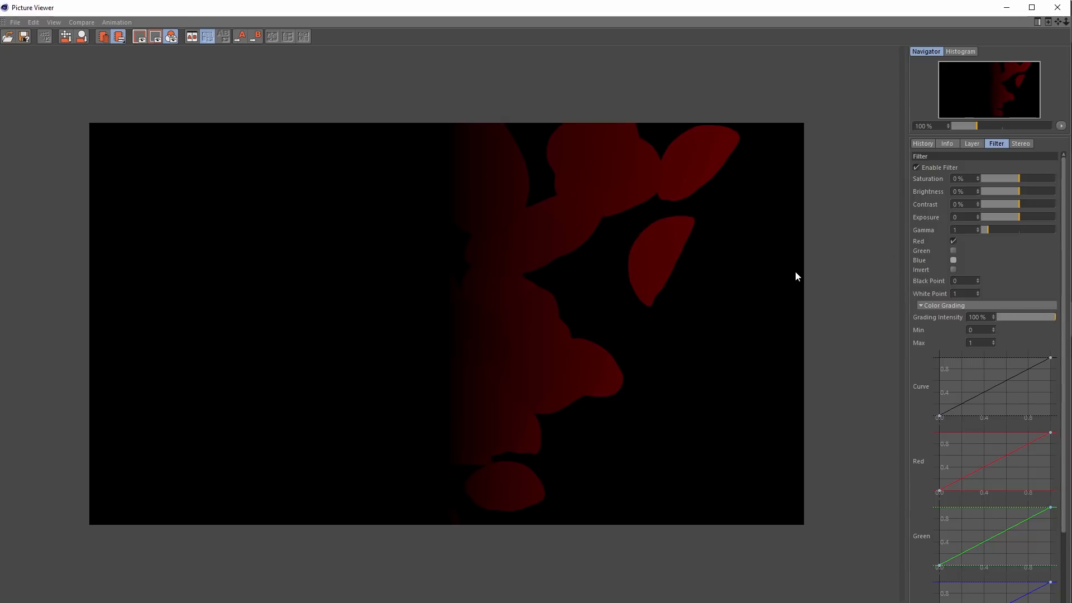
click(953, 242)
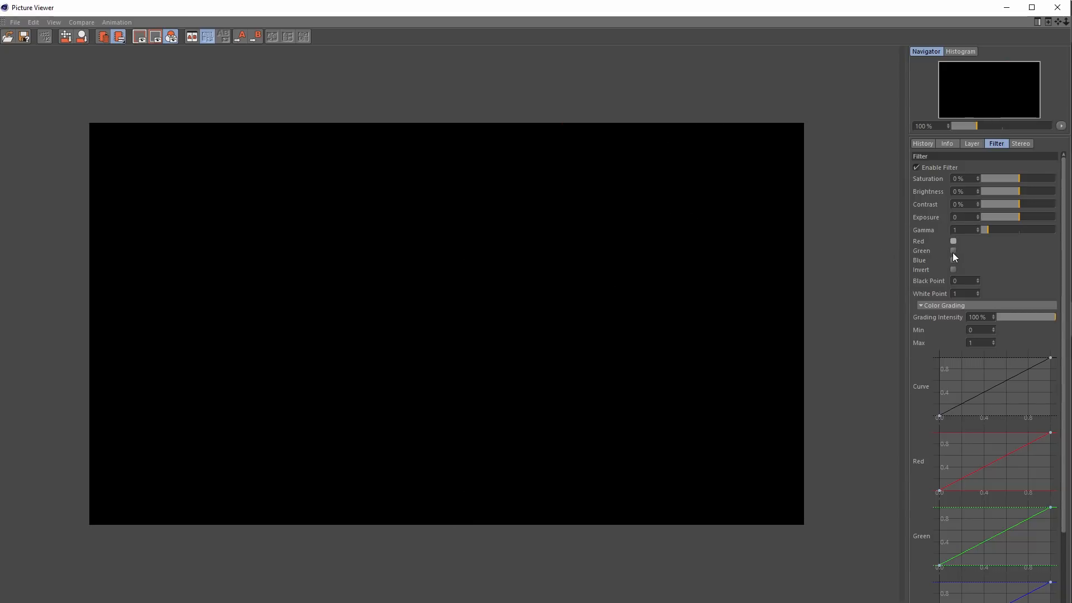
click(953, 251)
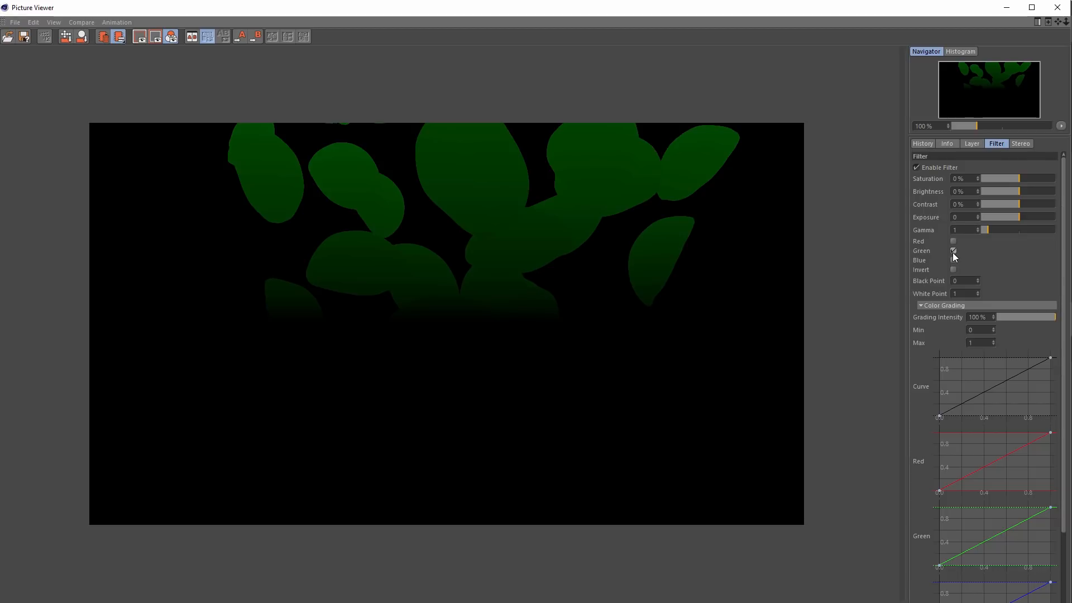
click(953, 251)
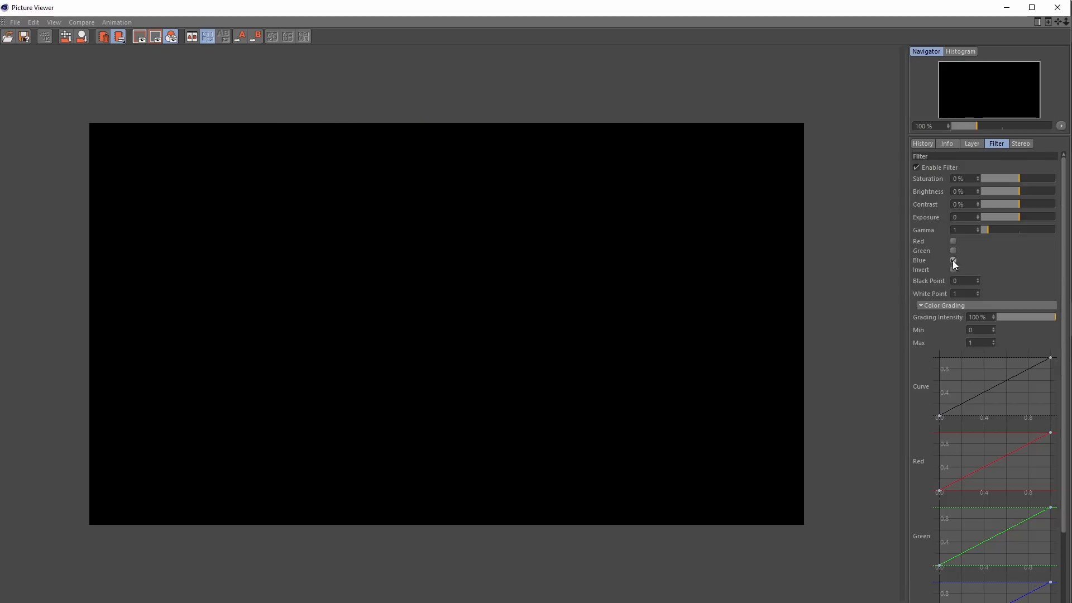
click(953, 260)
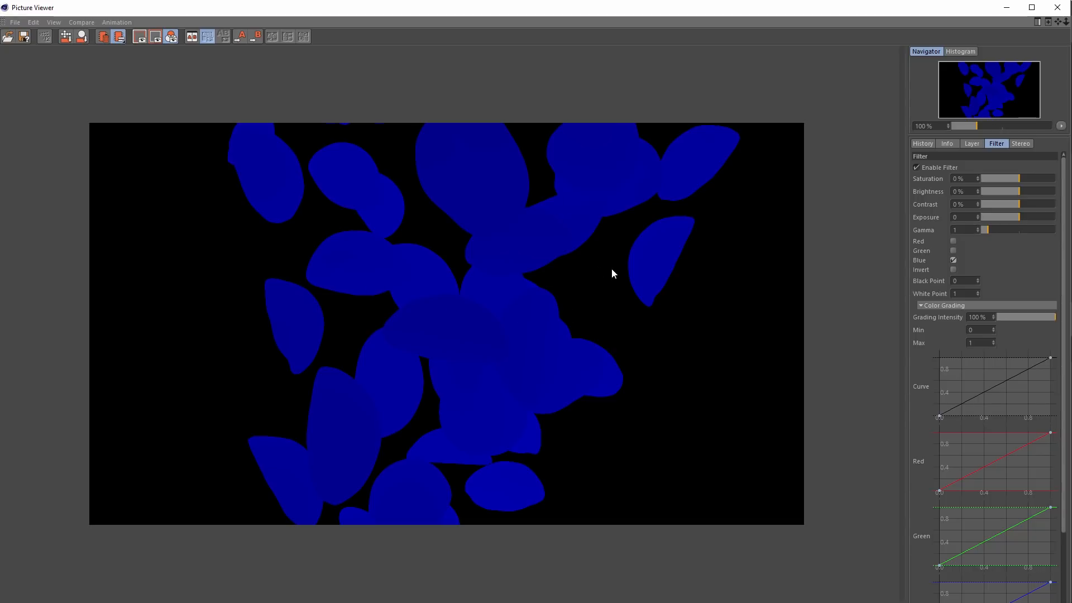
Examine the bean edges in the blue channel of the Position (Camera) pass at pixel level
scroll(430, 280, up, 10)
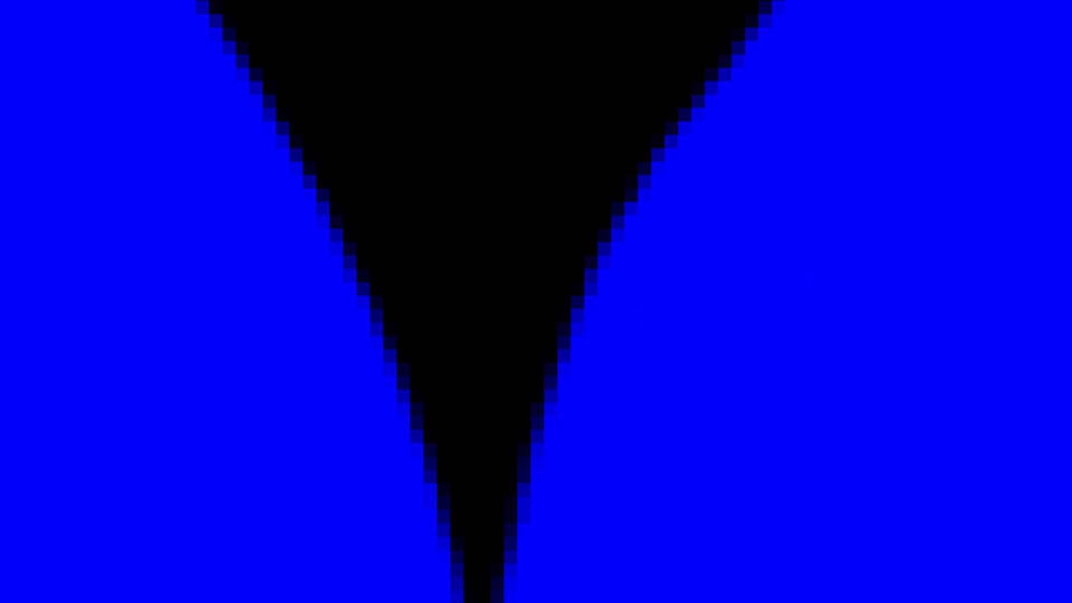
key(Right)
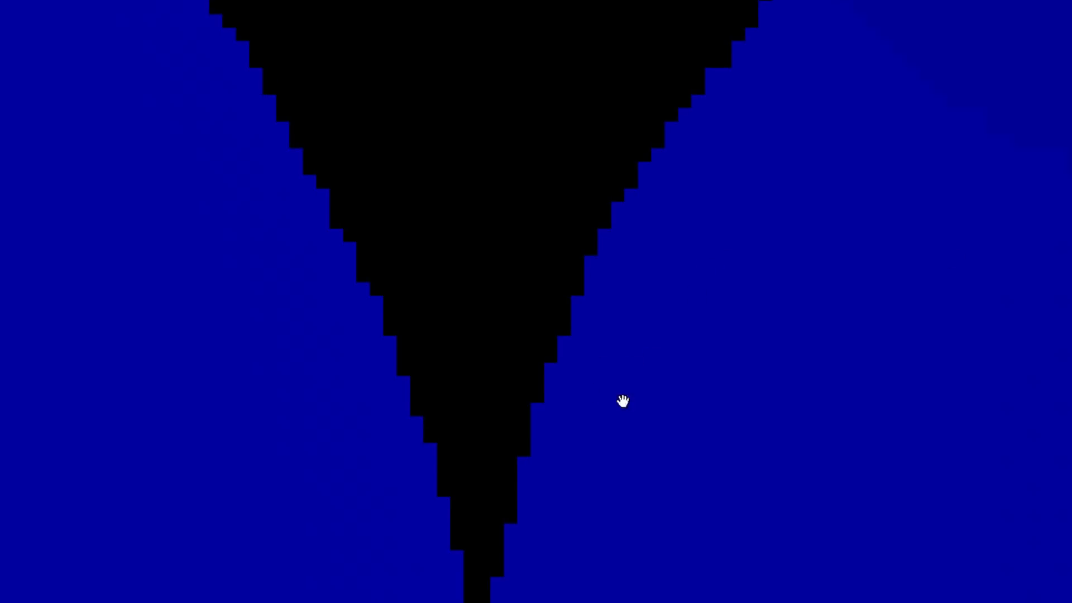
drag(672, 481, 625, 396)
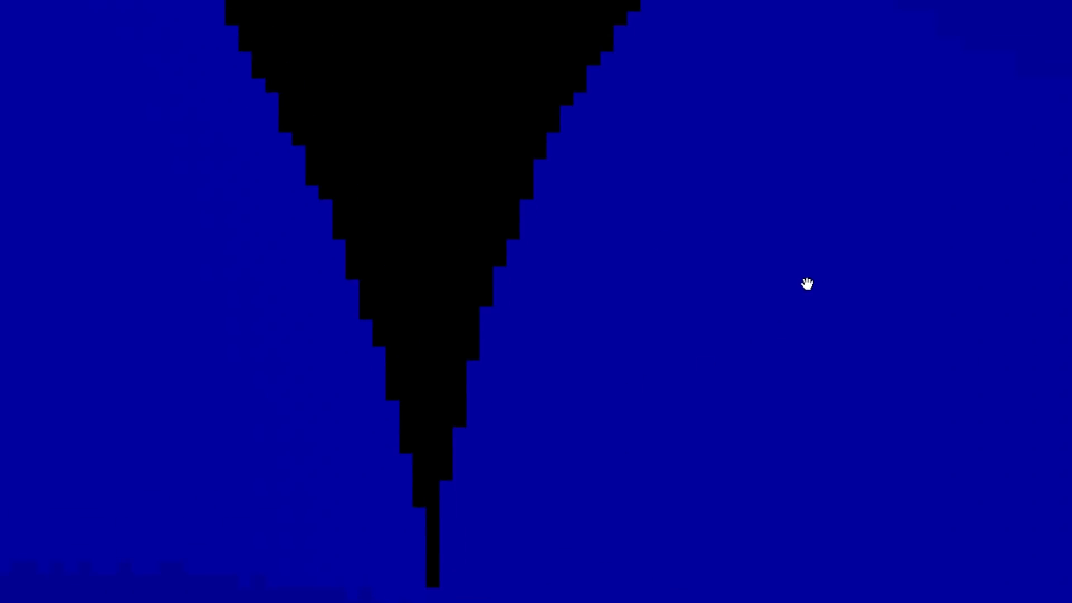
drag(787, 271, 774, 455)
drag(786, 315, 672, 472)
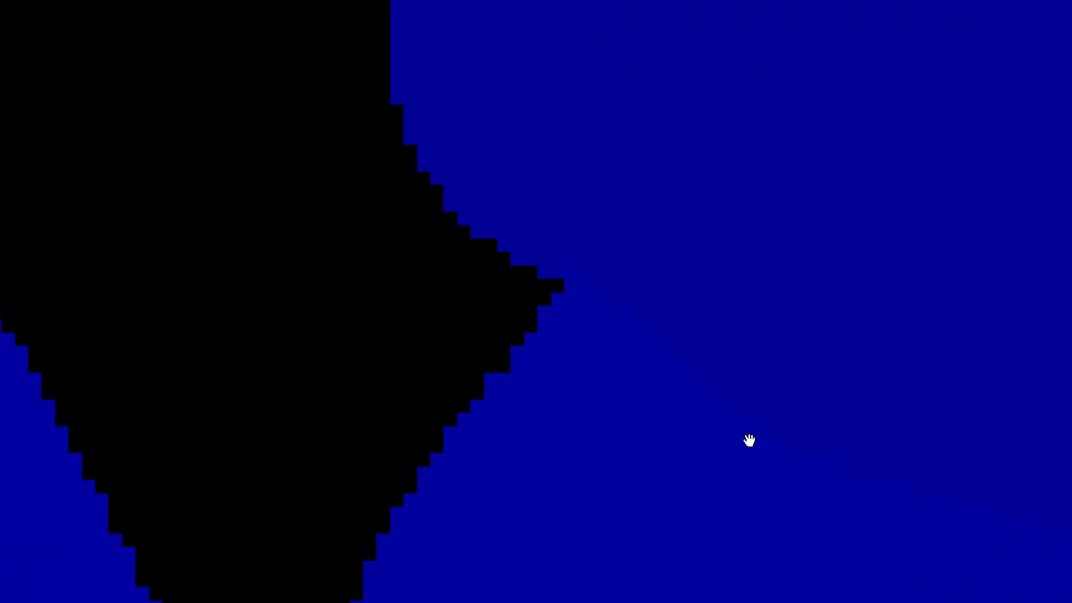
drag(731, 447, 774, 312)
scroll(774, 311, down, 10)
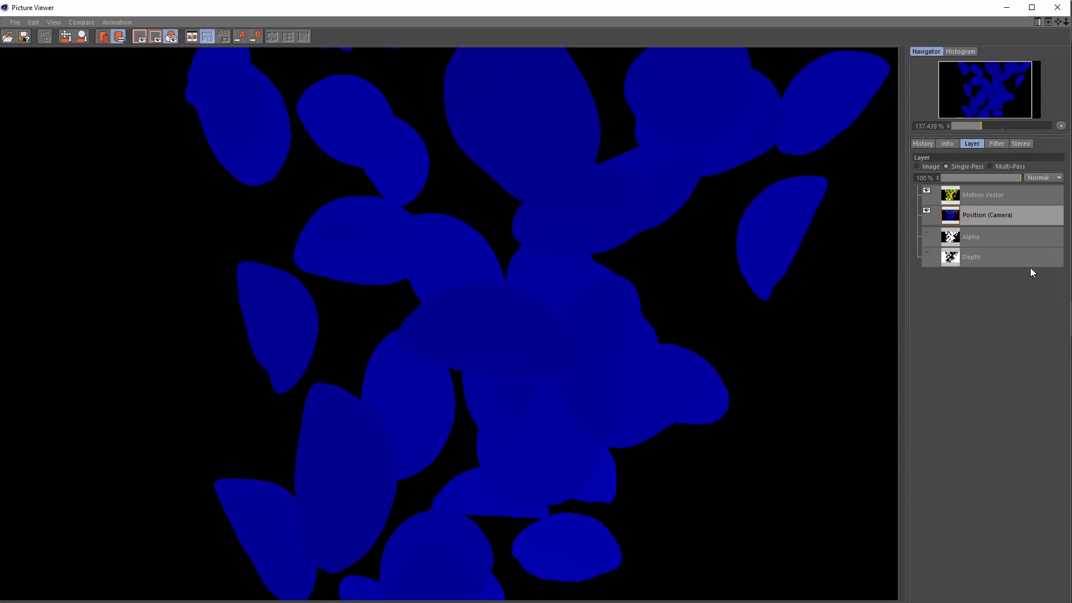
Display the Motion Vector pass in Multi-Pass mode with the blue-only channel filter removed
click(980, 197)
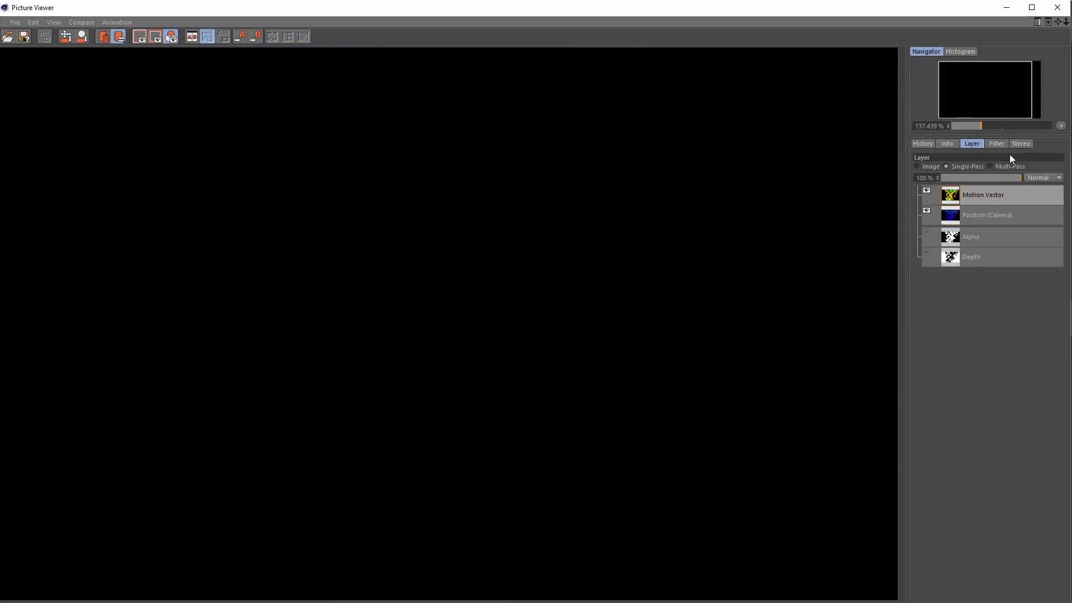
click(996, 145)
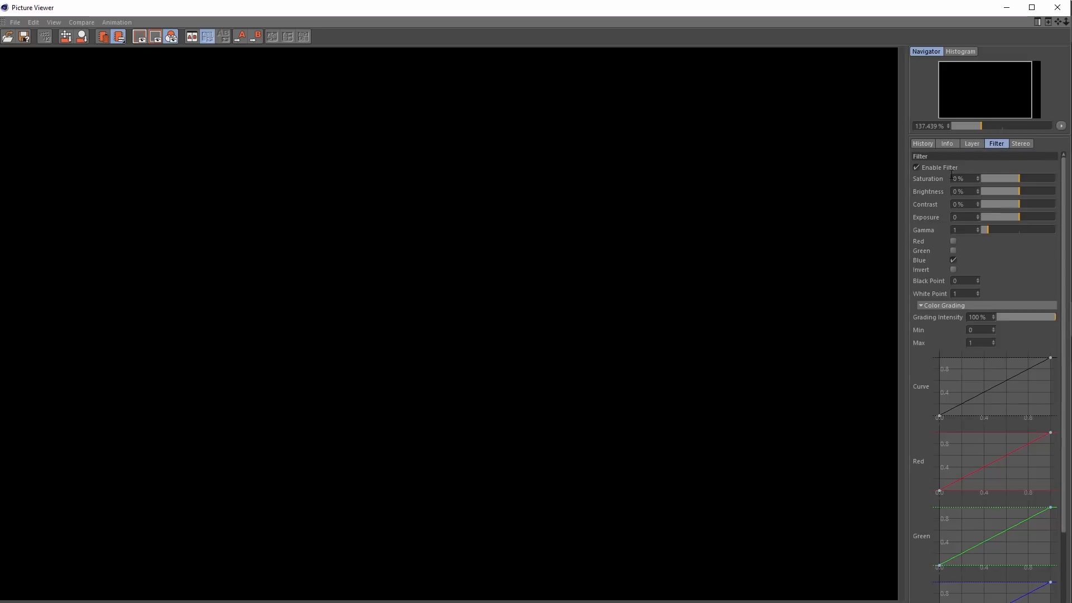
click(971, 144)
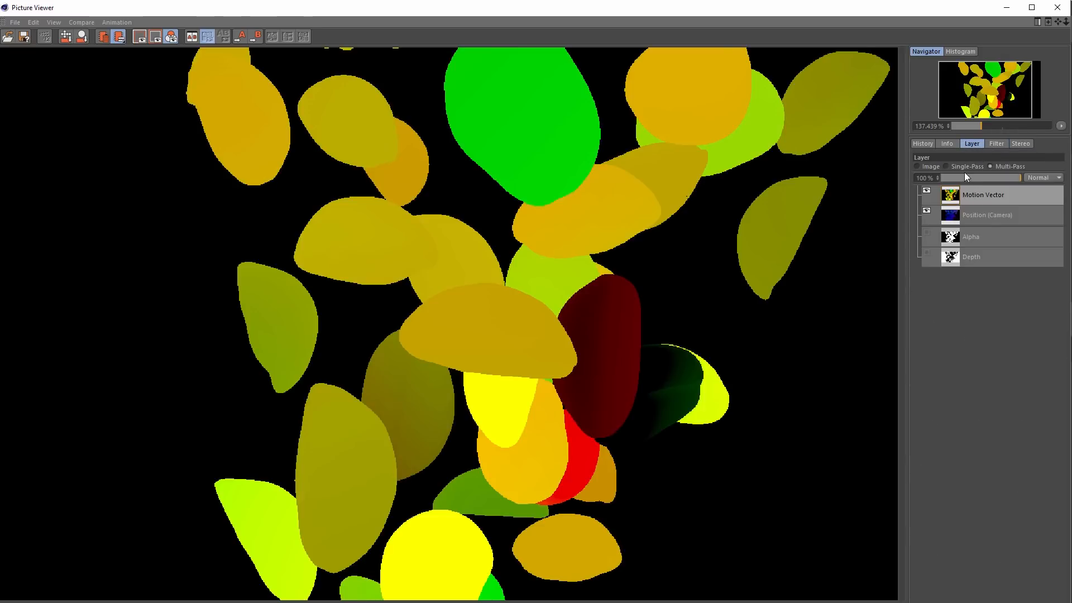
View the Position (Camera), Alpha and Depth passes singly, and return to the full rendered image
click(987, 219)
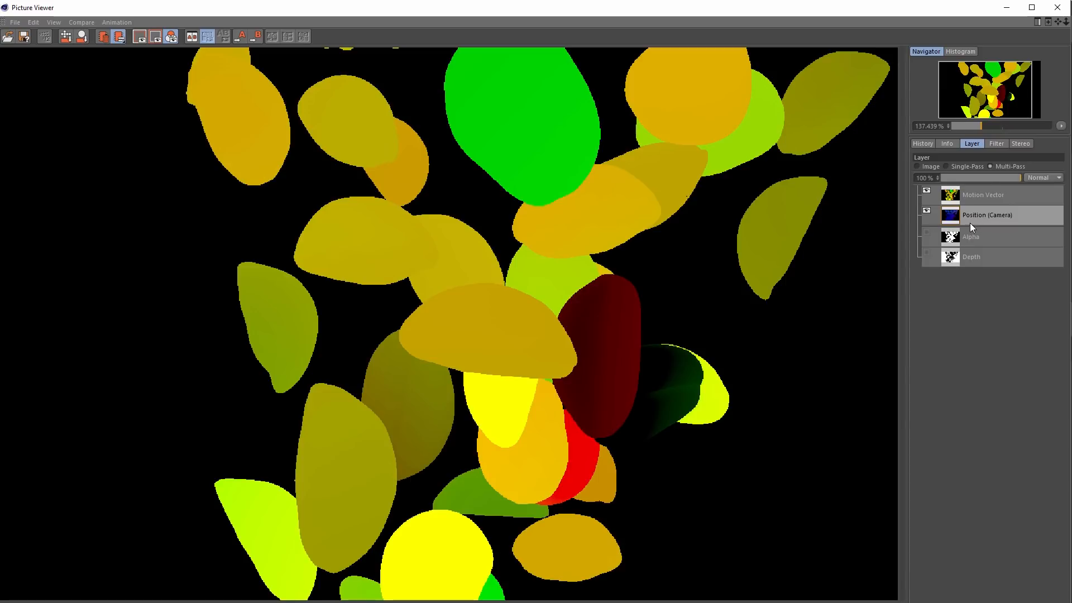
click(968, 166)
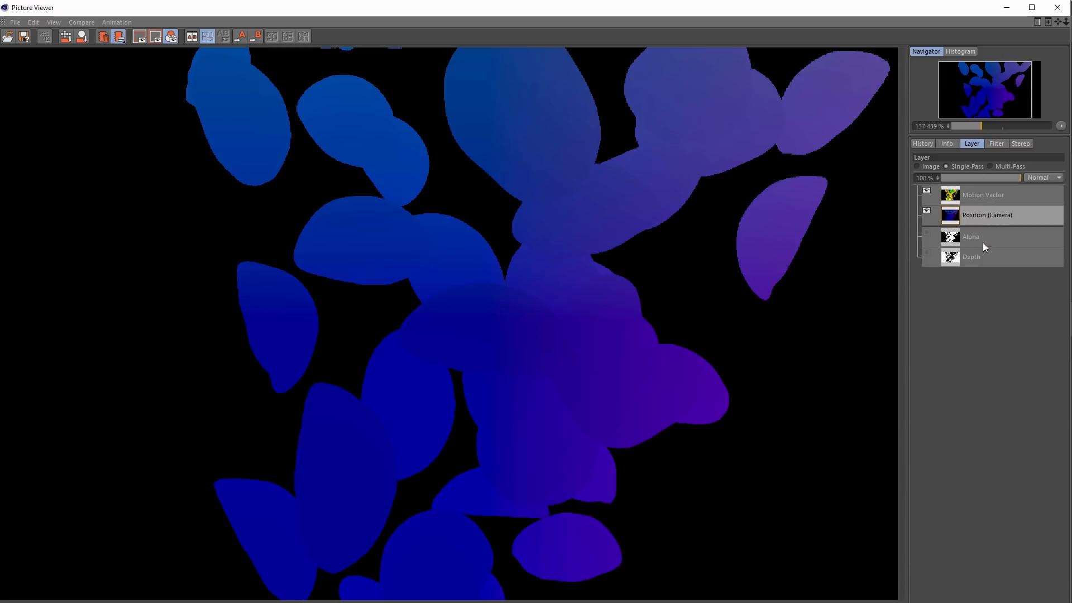
click(983, 236)
click(988, 257)
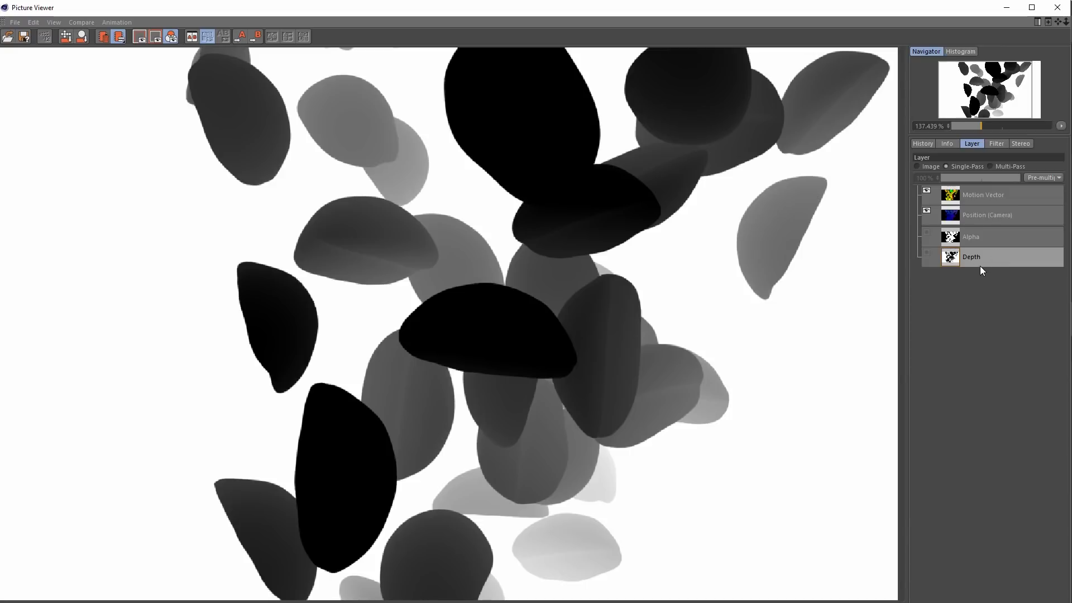
click(931, 166)
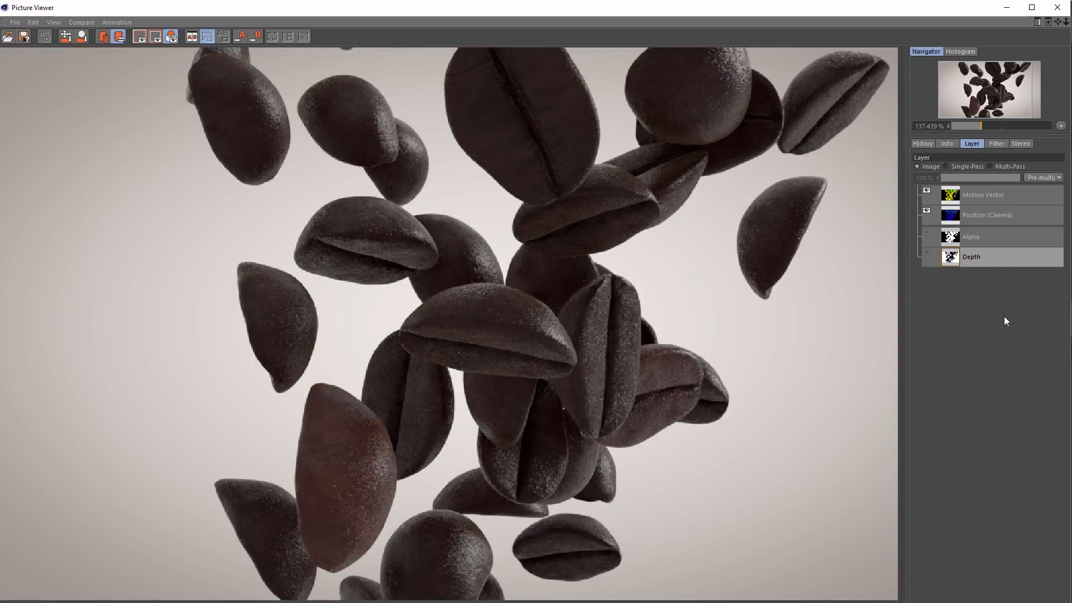
scroll(627, 319, down, 4)
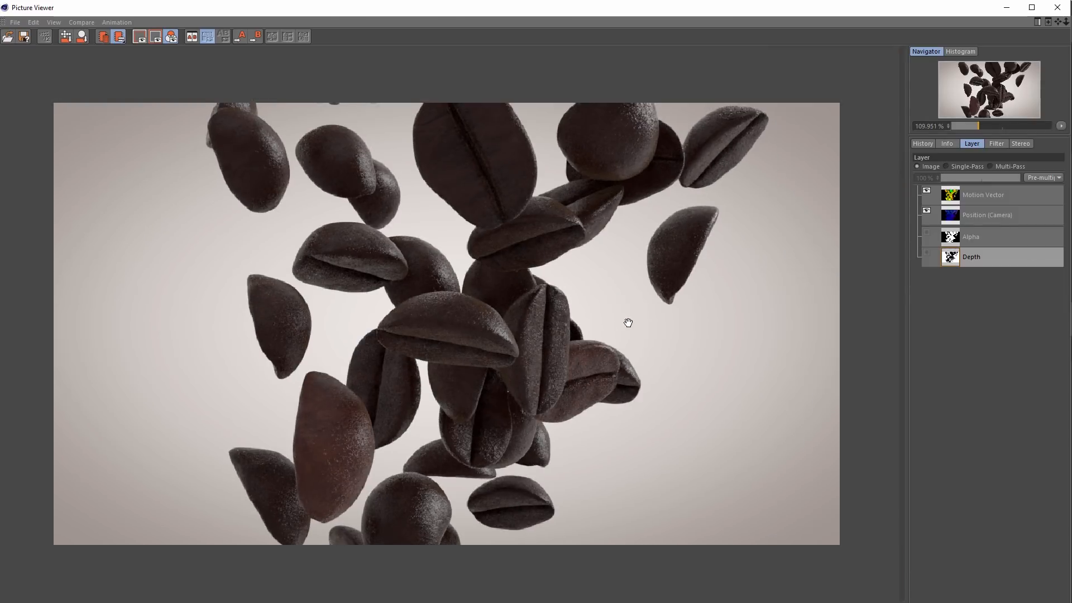
Enable saving in the render settings and choose OpenEXR as the multi-pass image format
scroll(628, 323, up, 1)
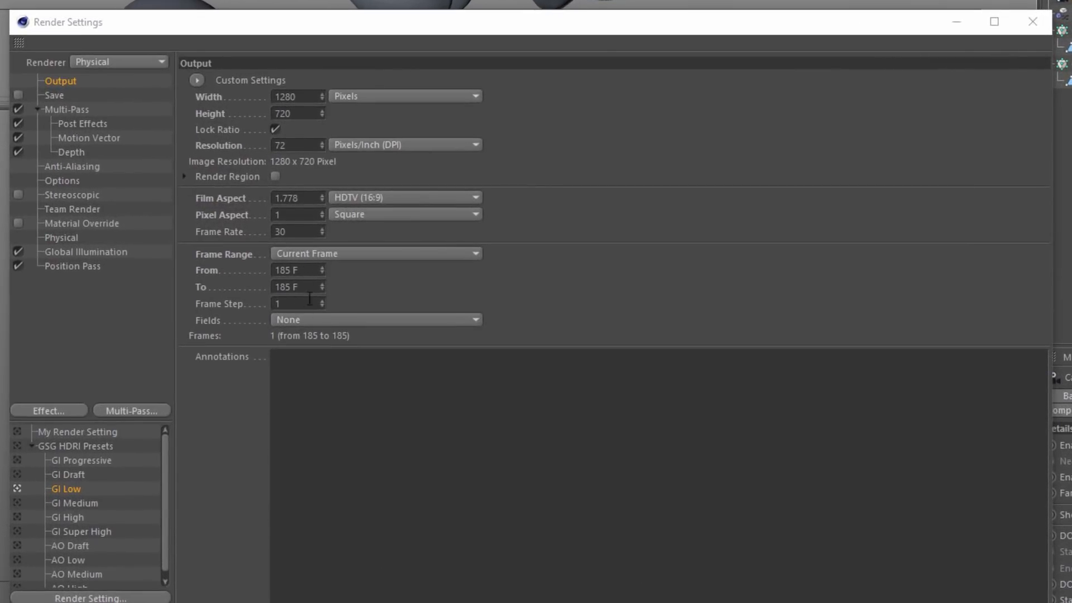
click(53, 96)
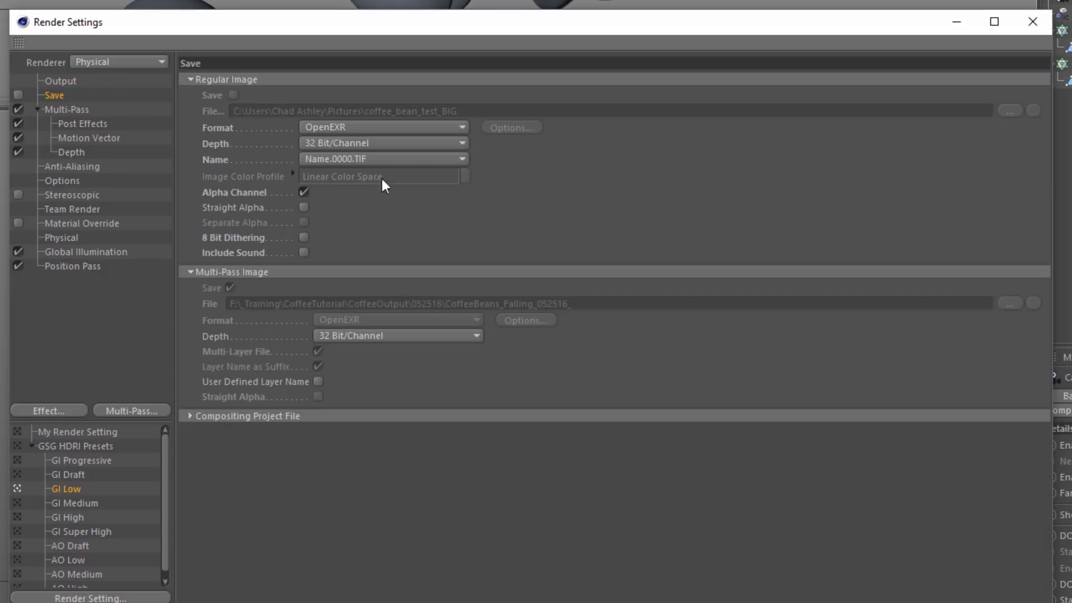
click(18, 94)
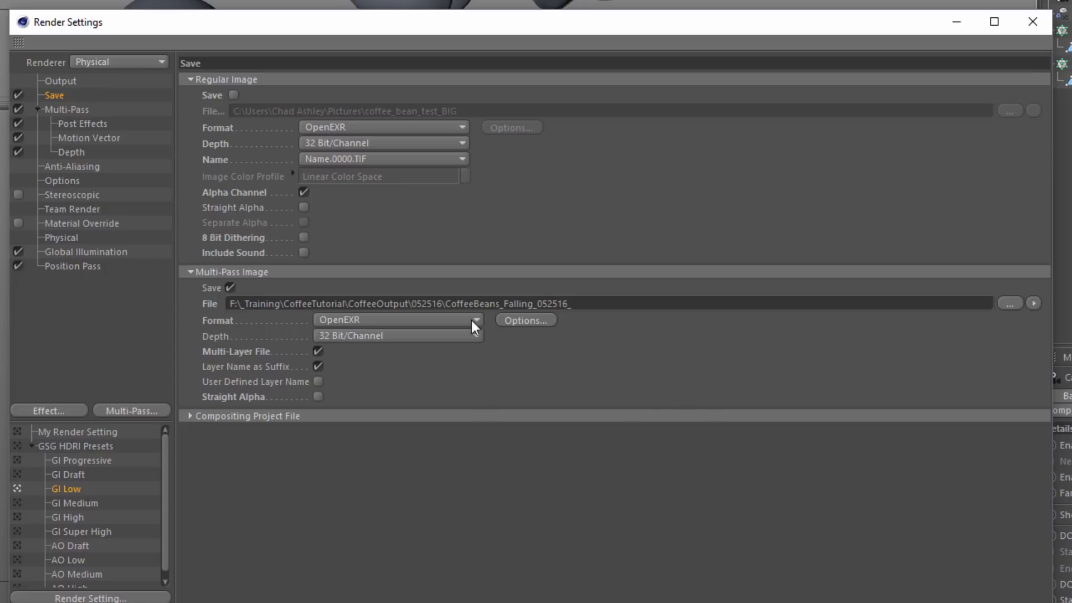
click(433, 323)
click(396, 438)
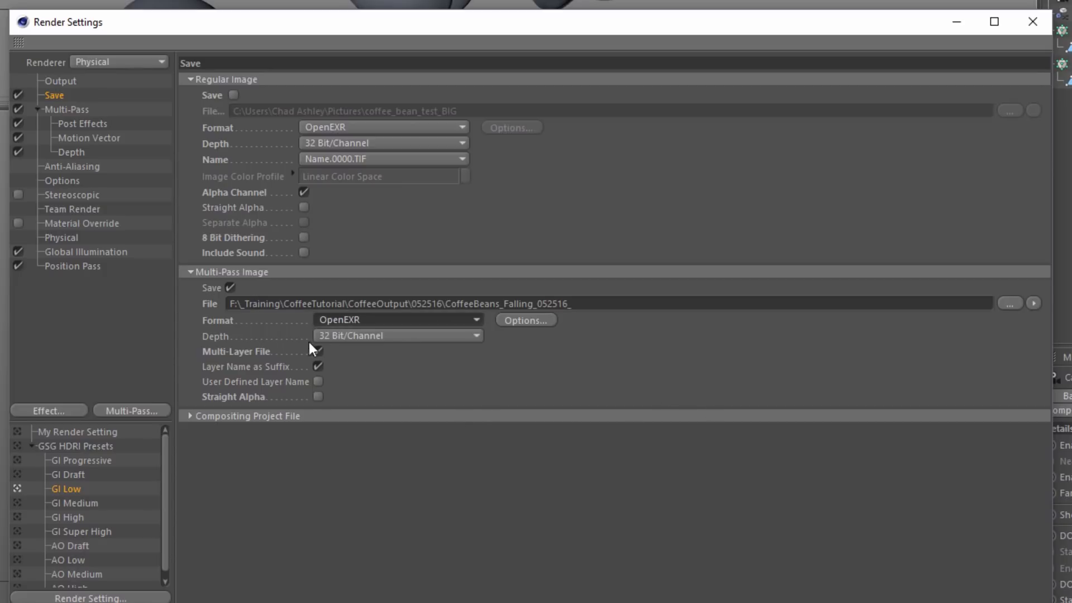
Use Lossy 16-bit float, Zip, in blocks of 16 scan lines as the OpenEXR compression for the multi-pass image
click(535, 319)
click(631, 318)
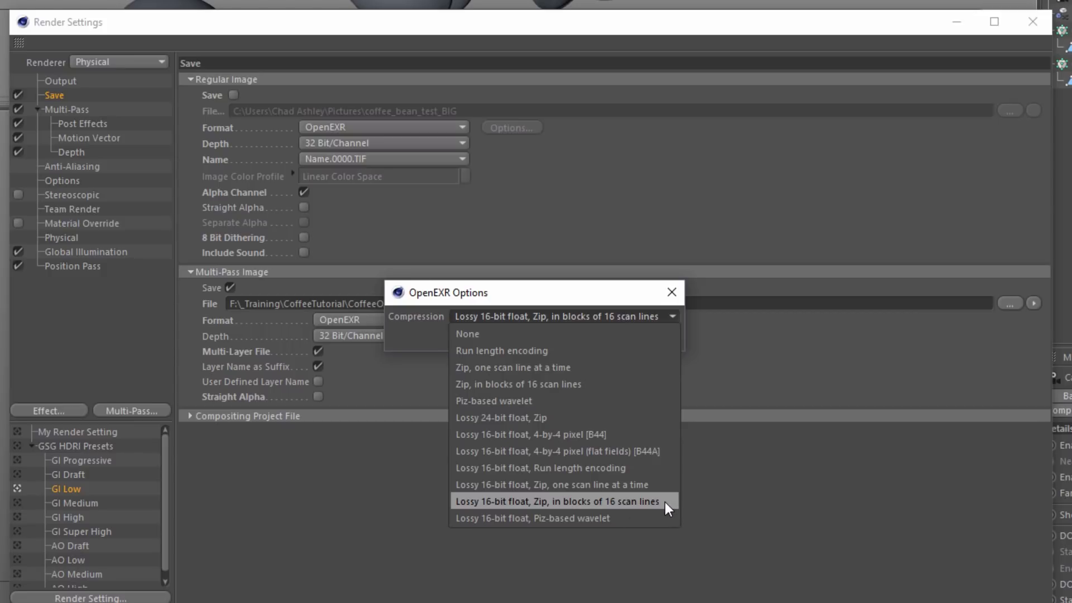
click(830, 507)
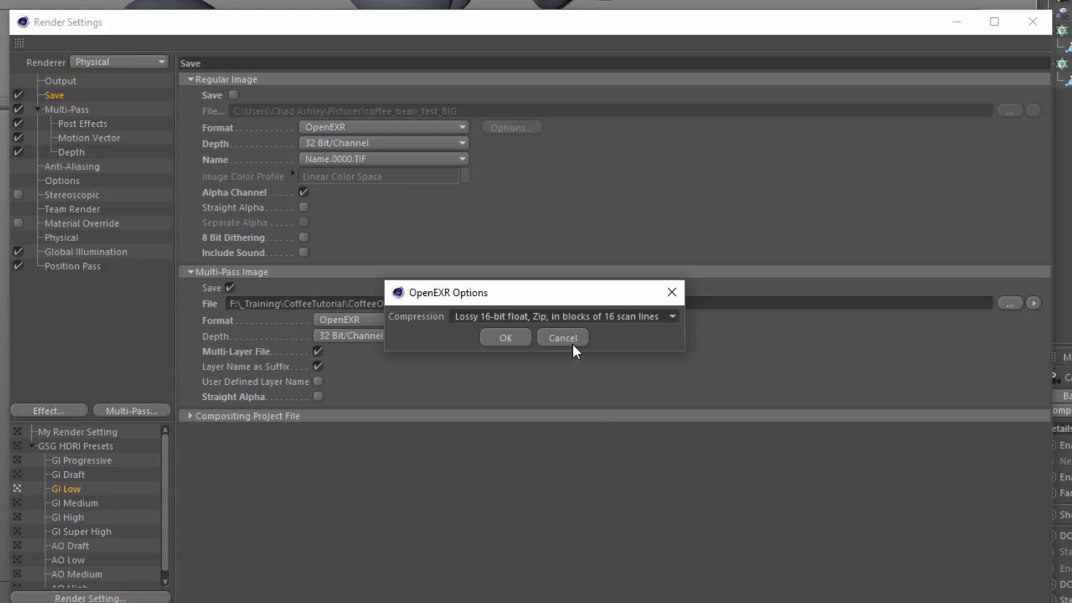
click(505, 338)
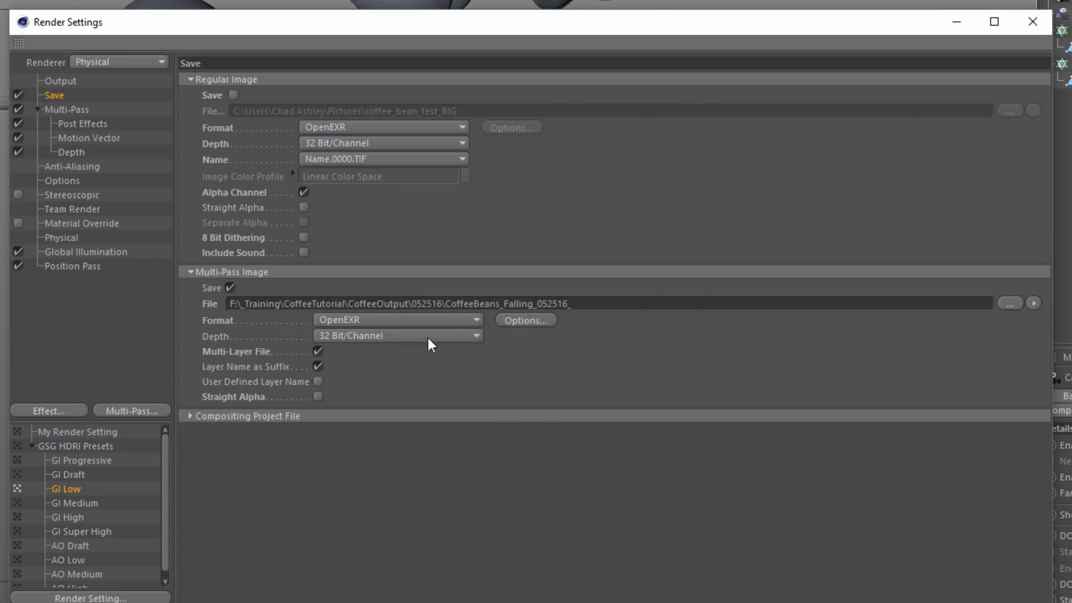
Check the multi-pass image's OpenEXR compression and available bit depths without changing them
click(528, 321)
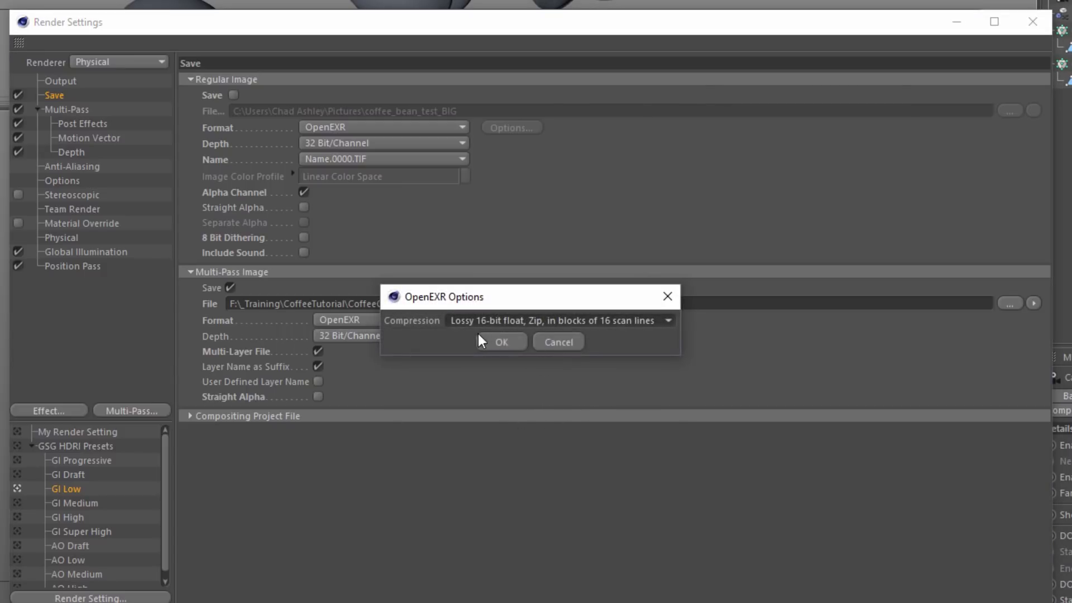
click(570, 342)
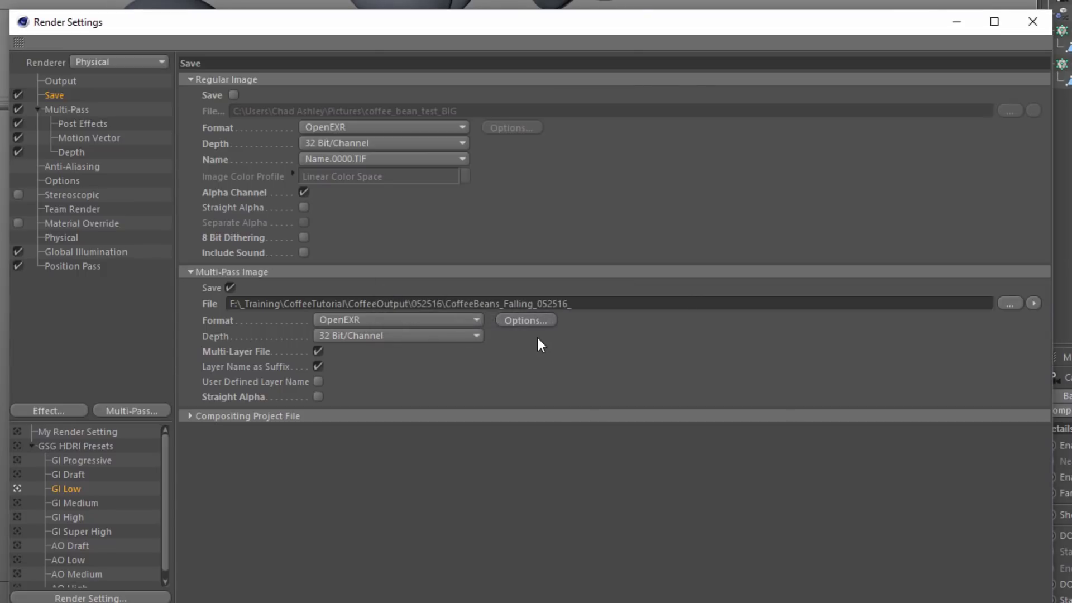
click(400, 334)
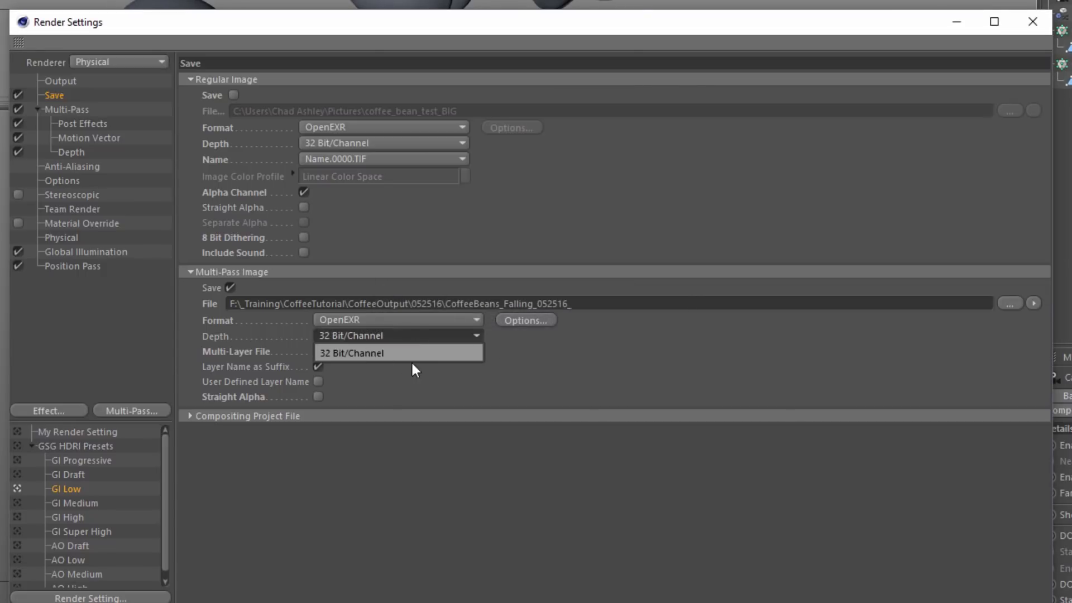
click(385, 351)
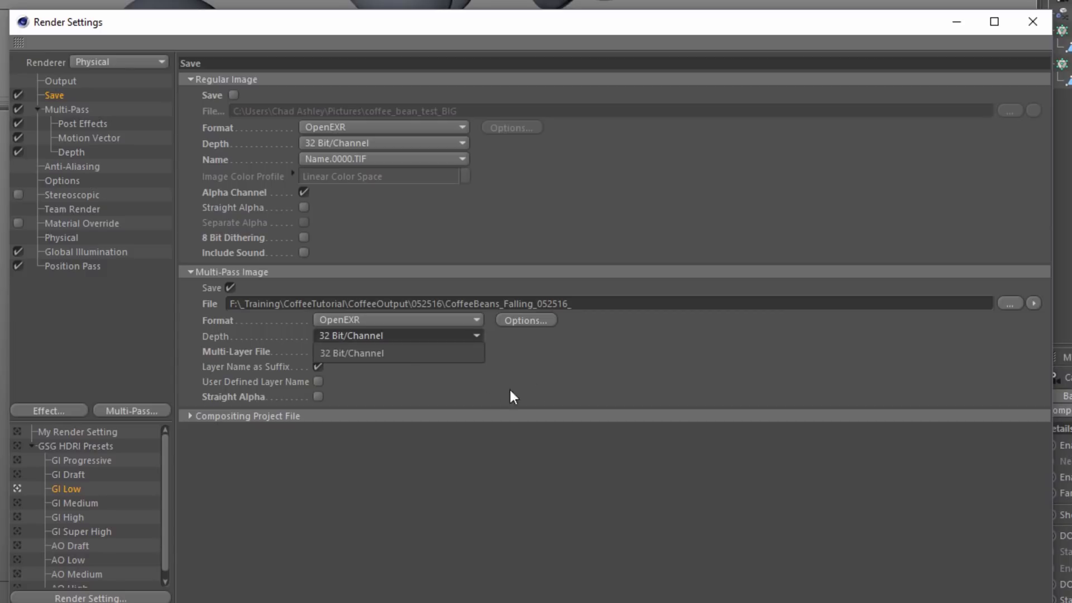
click(537, 324)
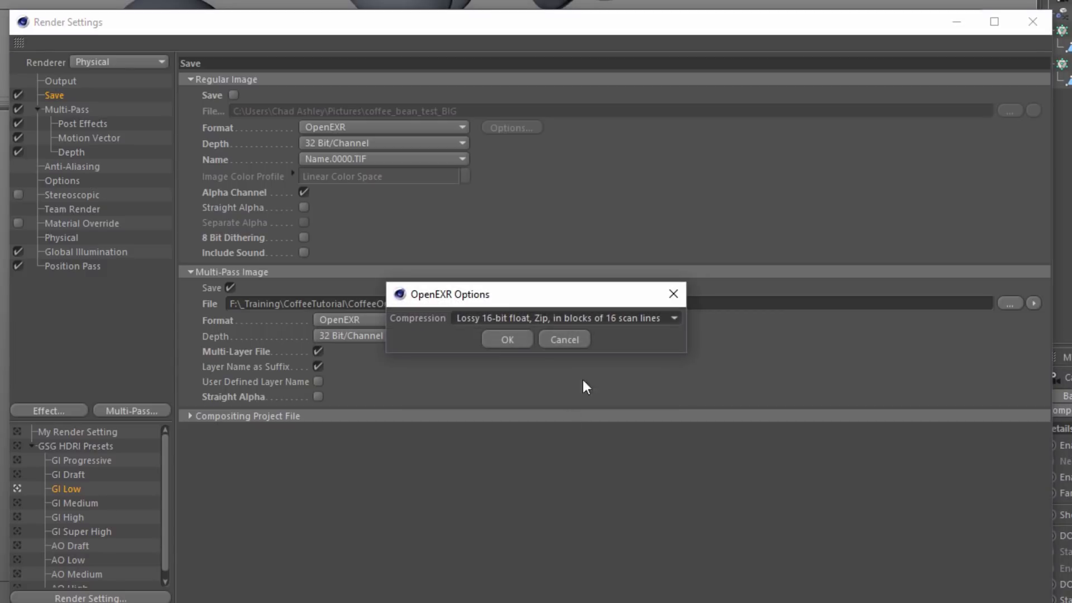
click(569, 343)
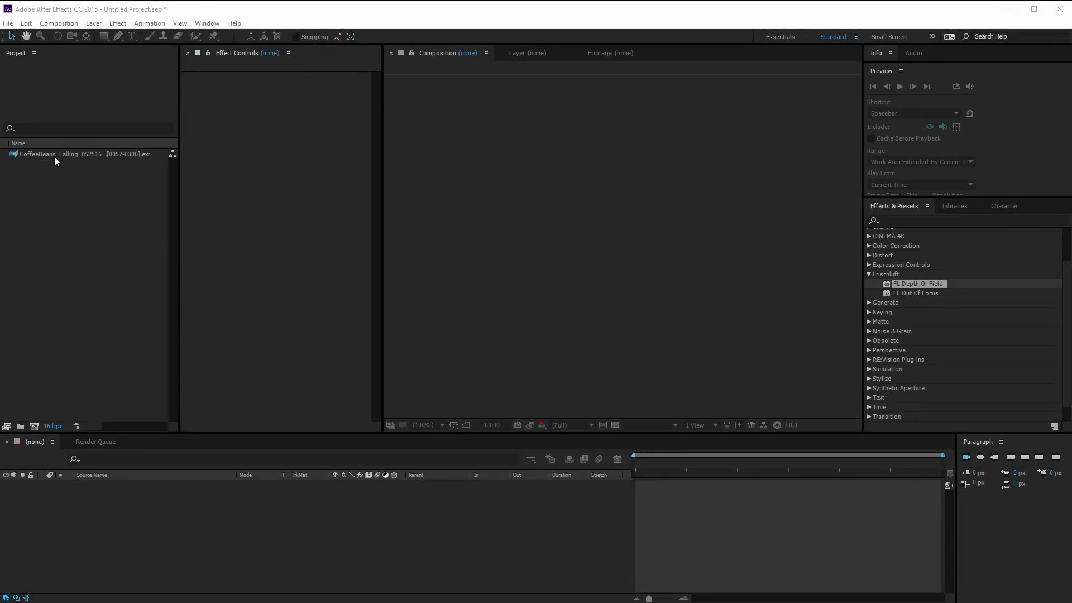
Switch to After Effects and inspect the CoffeeBeans_Falling EXR sequence and the Frischluft and RE:Vision Plug-ins effects
click(64, 160)
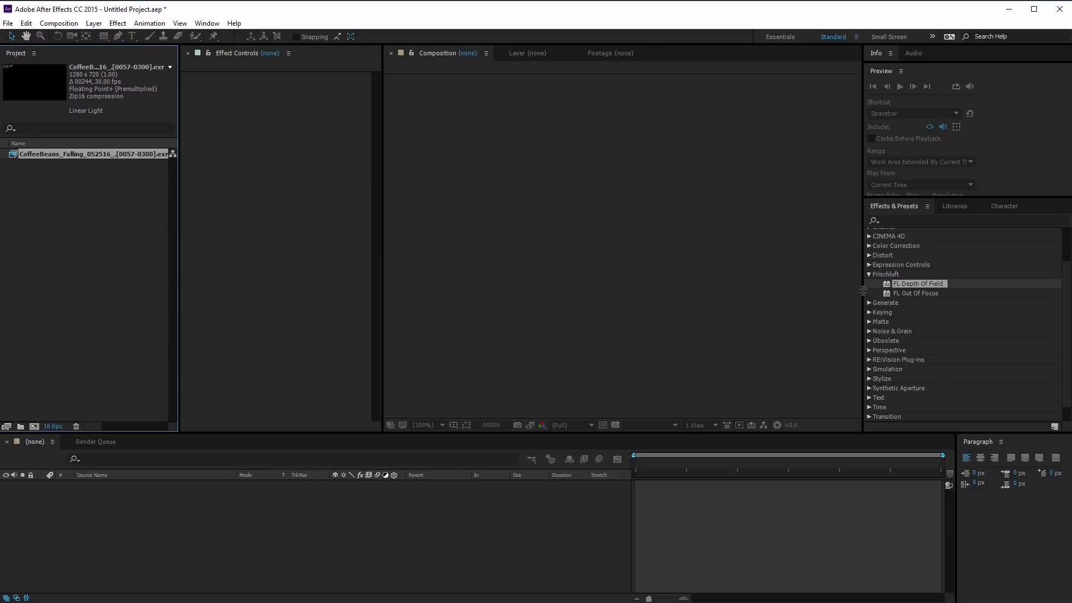
drag(854, 292, 856, 292)
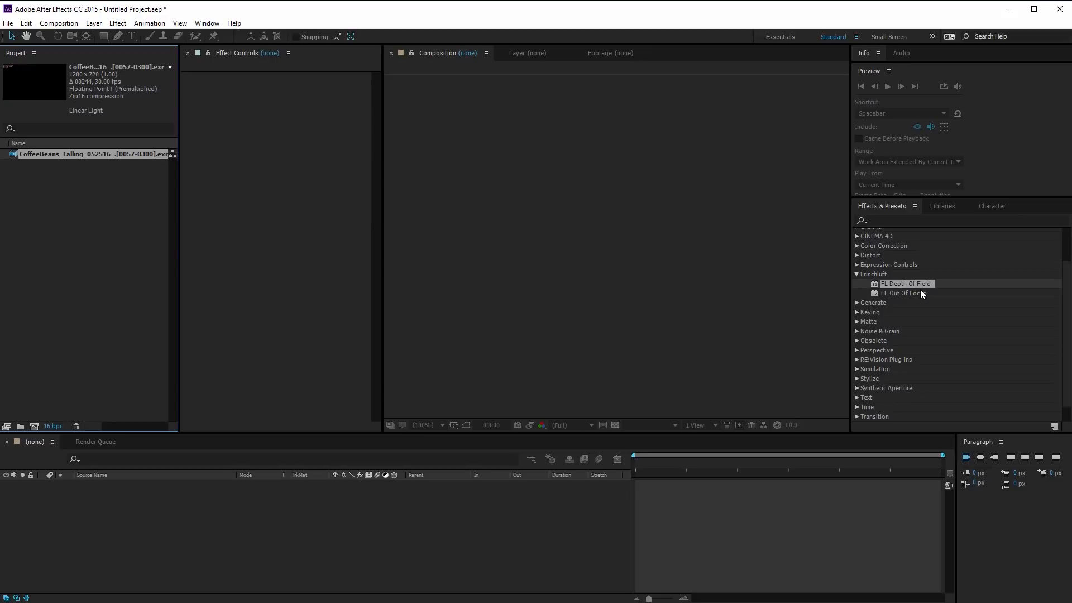
click(878, 273)
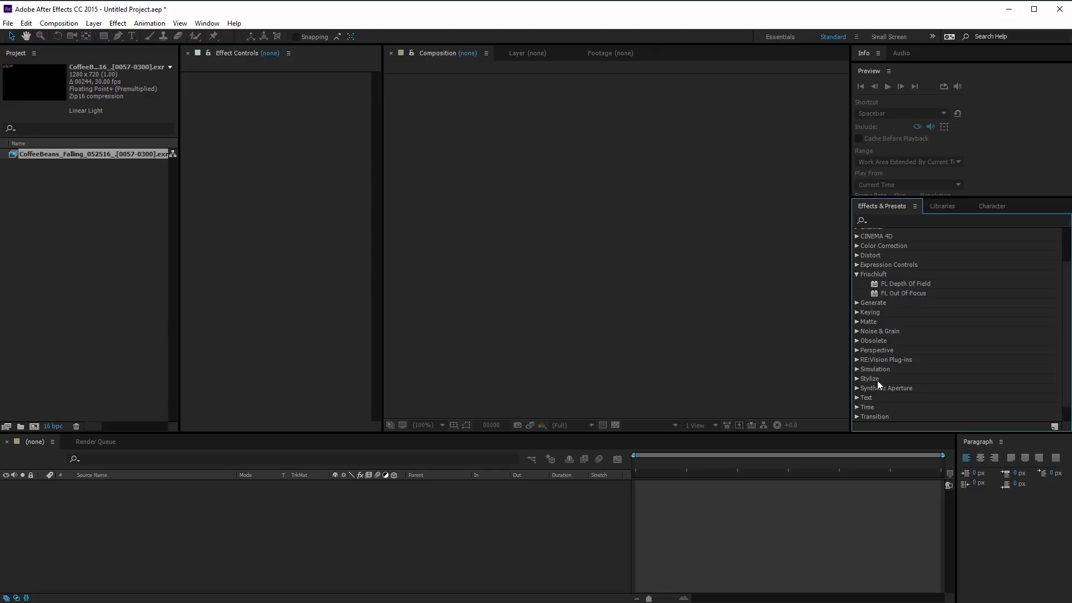
click(857, 360)
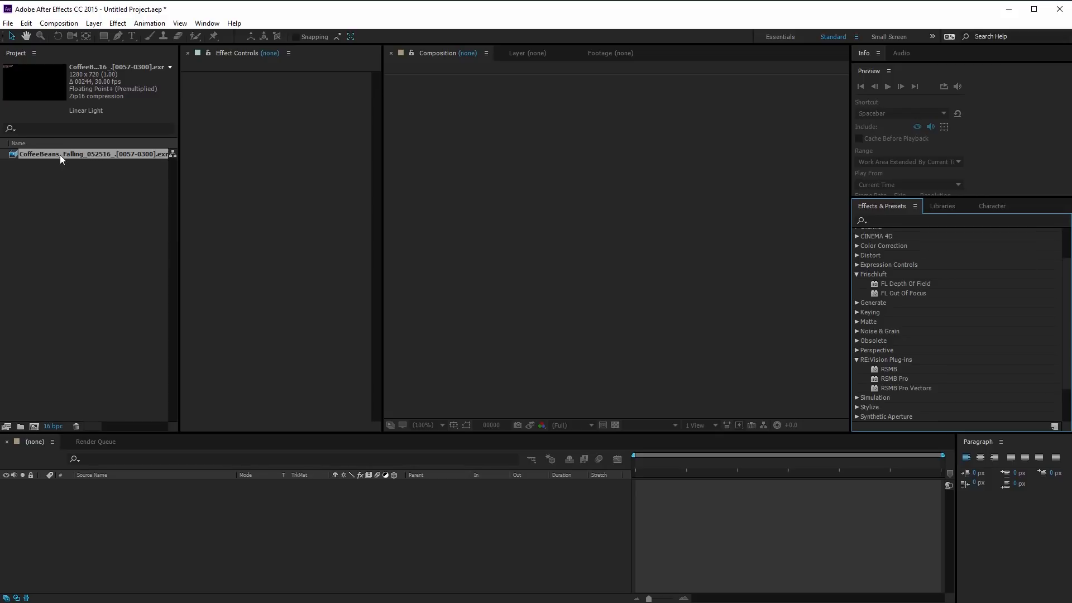
Create a composition from the CoffeeBeans_Falling EXR sequence and go to frame 79
drag(59, 155, 36, 425)
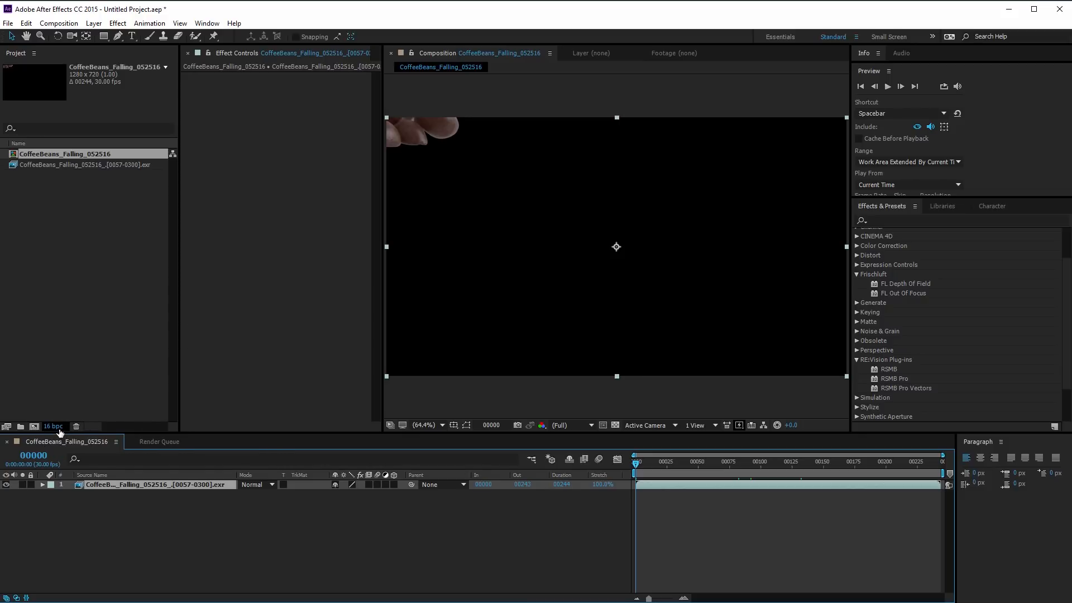
alt+click(62, 427)
alt+click(60, 427)
alt+click(59, 427)
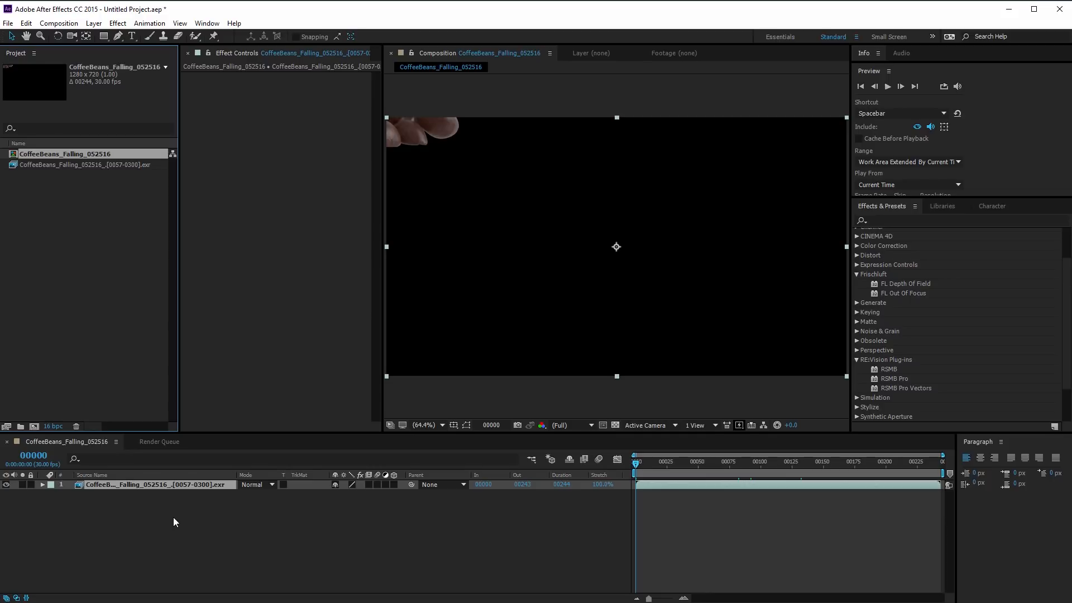
drag(759, 472, 734, 464)
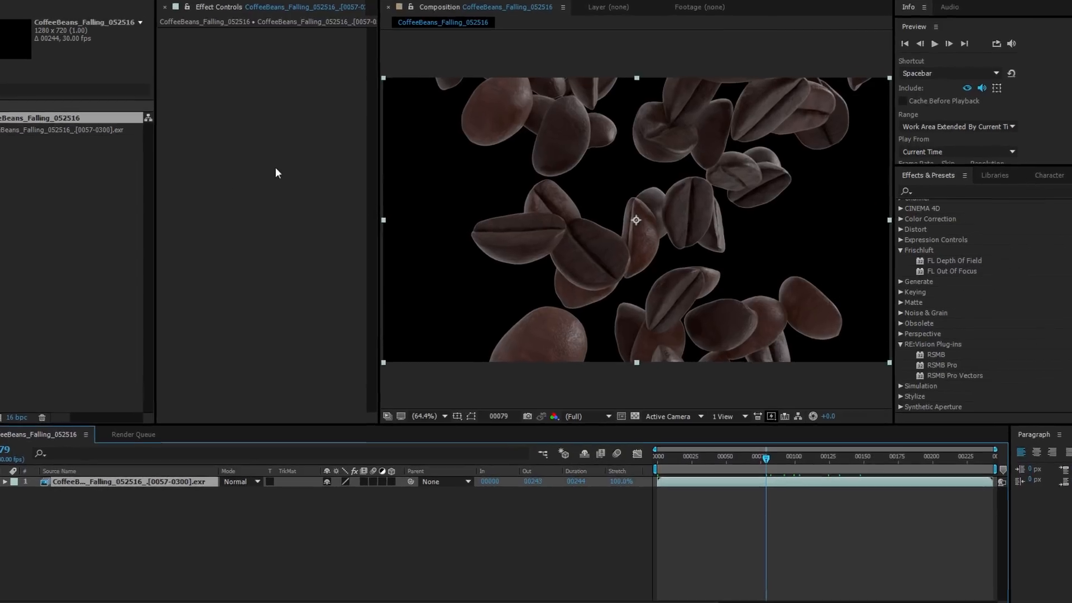
Apply the EXtractoR effect to the EXR layer and view the plug-in's version information
right_click(296, 189)
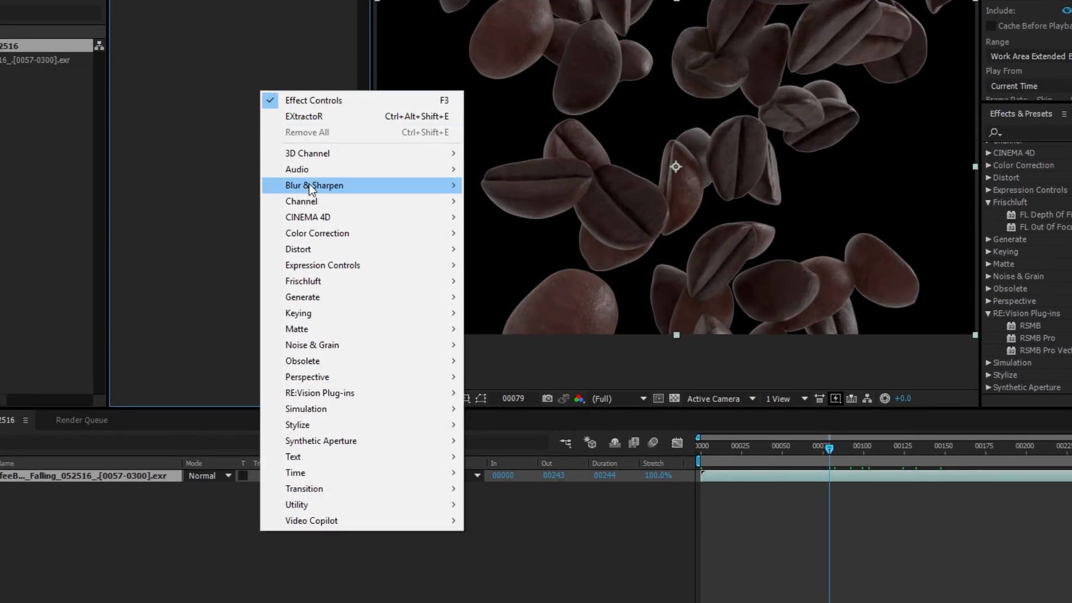
mouse_move(312, 157)
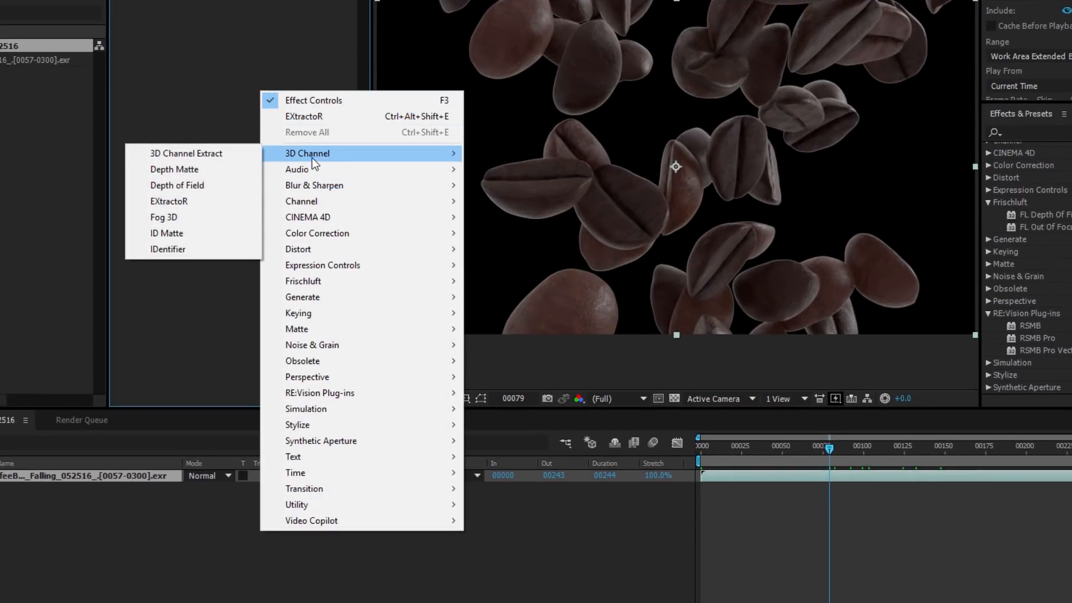
click(201, 203)
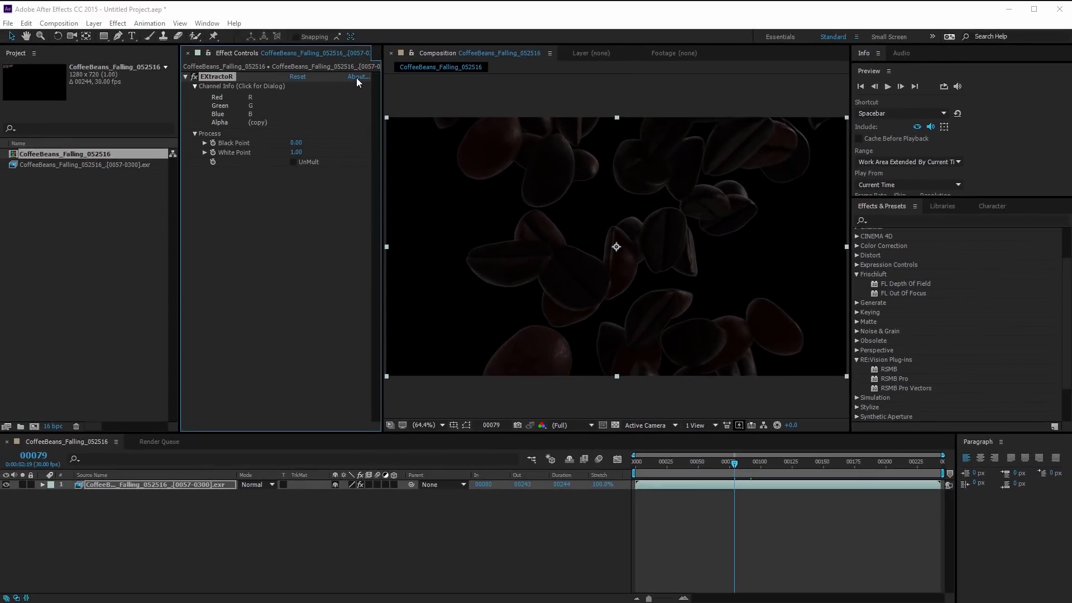
click(351, 33)
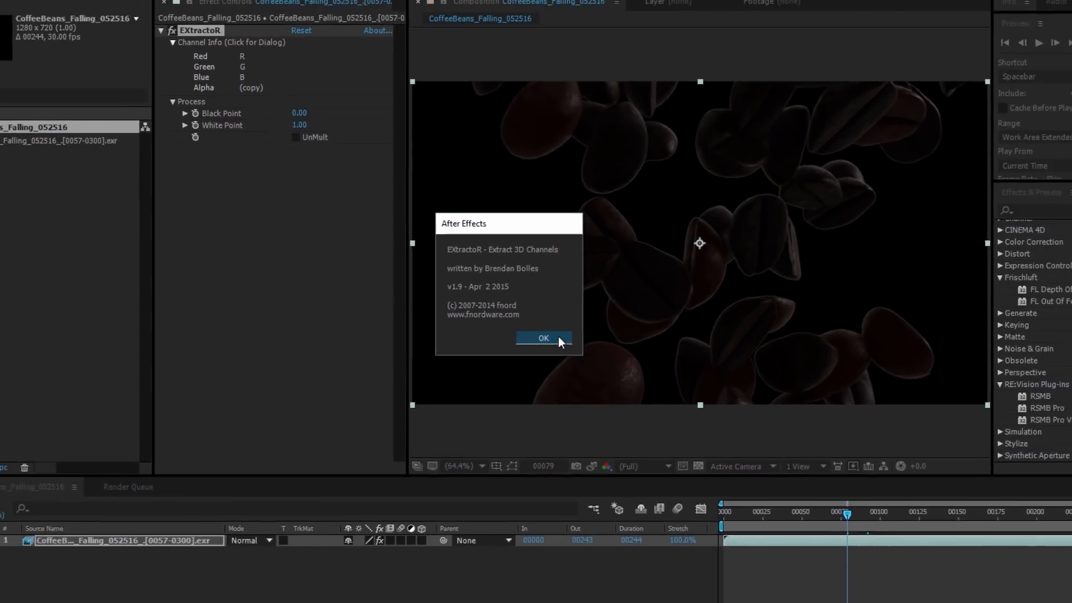
click(596, 353)
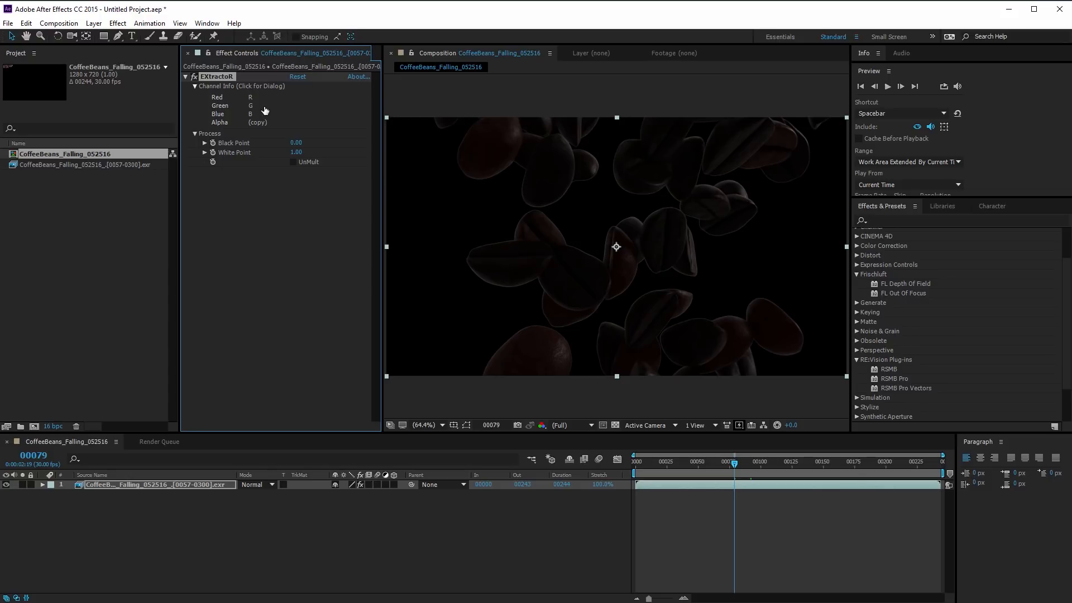
Set EXtractoR to extract the #0002#Motion Vector layer into the red, green and blue channels
click(265, 111)
click(595, 281)
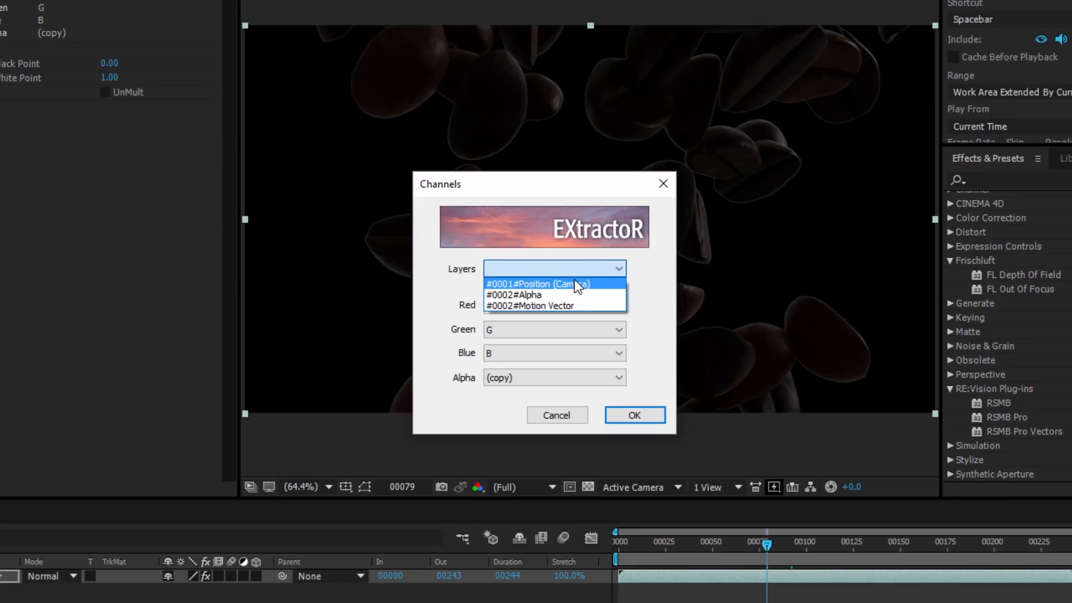
click(539, 307)
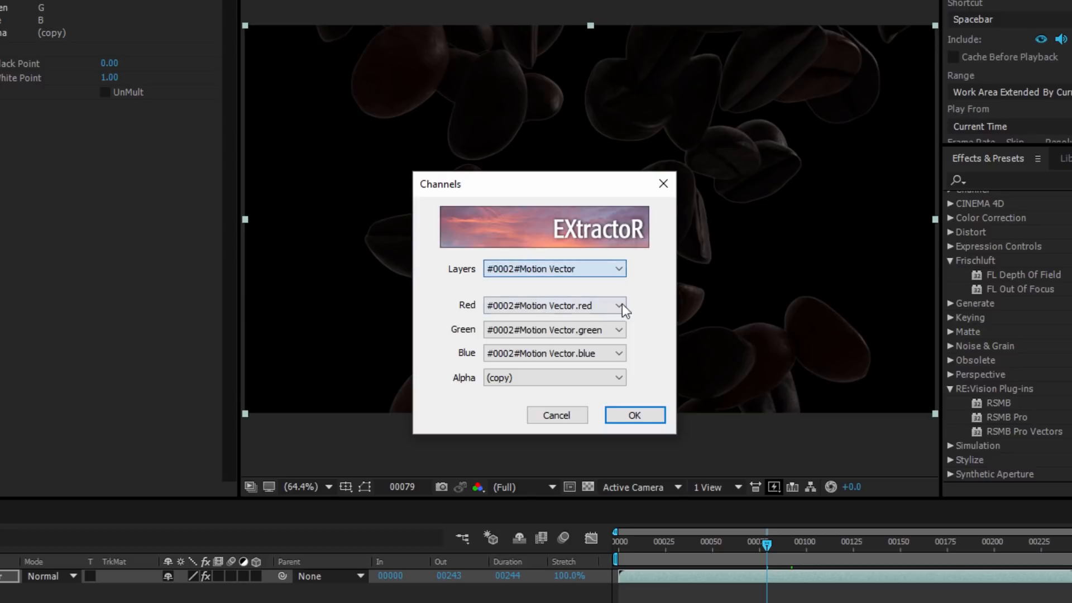
click(654, 414)
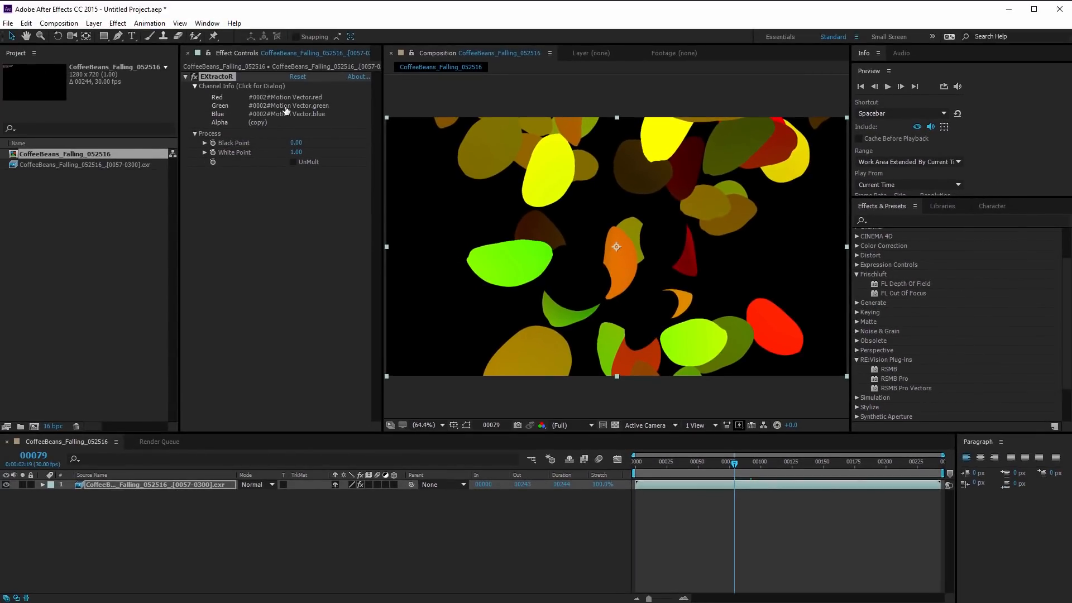
Set EXtractoR to extract the #0001#Position (Camera) layer into the red, green and blue channels
click(285, 109)
click(595, 283)
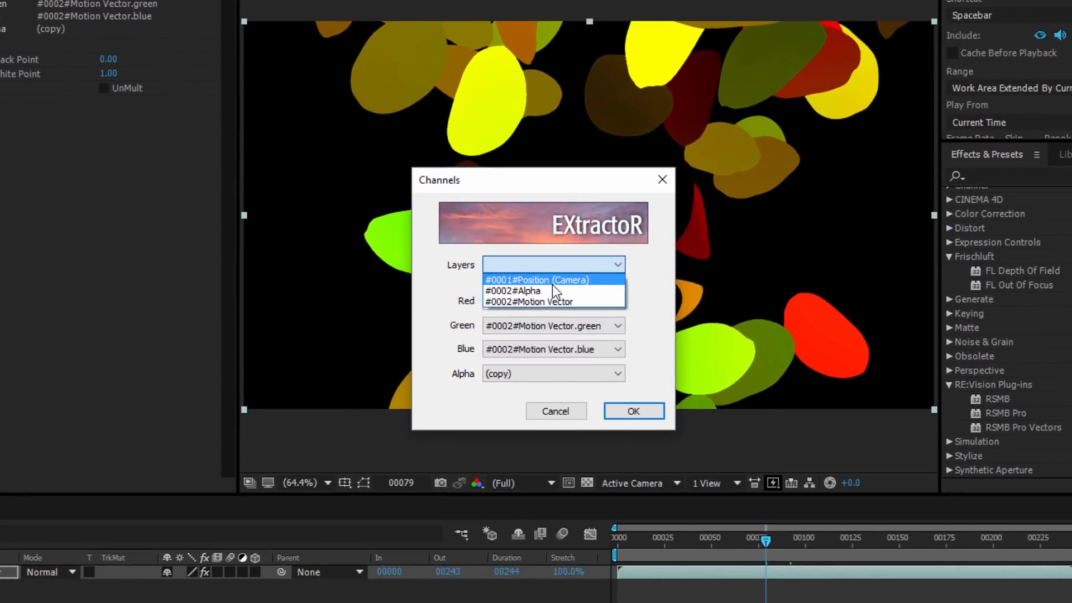
click(552, 281)
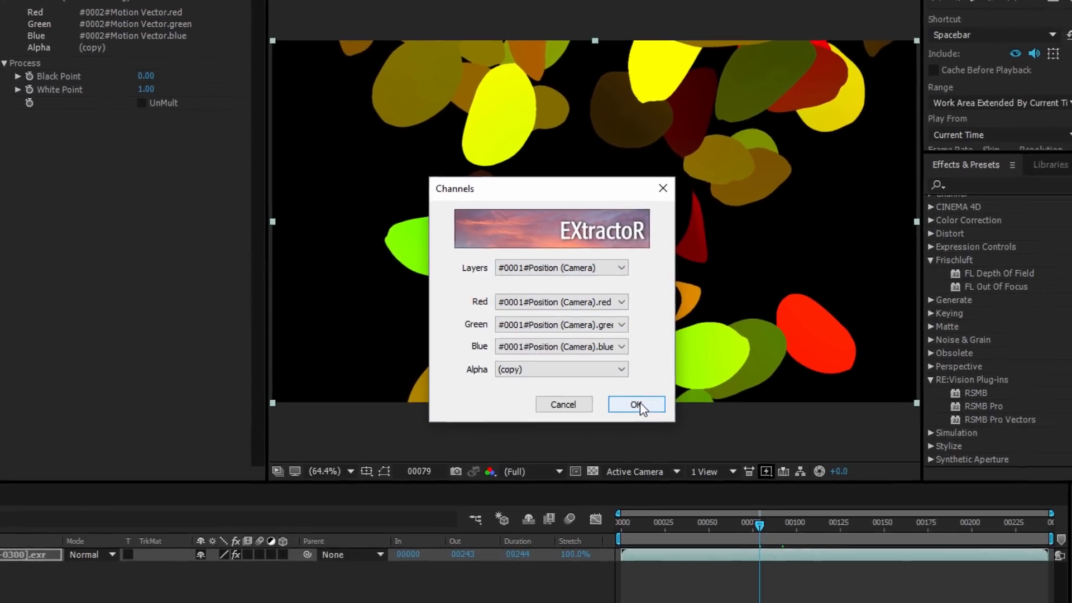
click(636, 412)
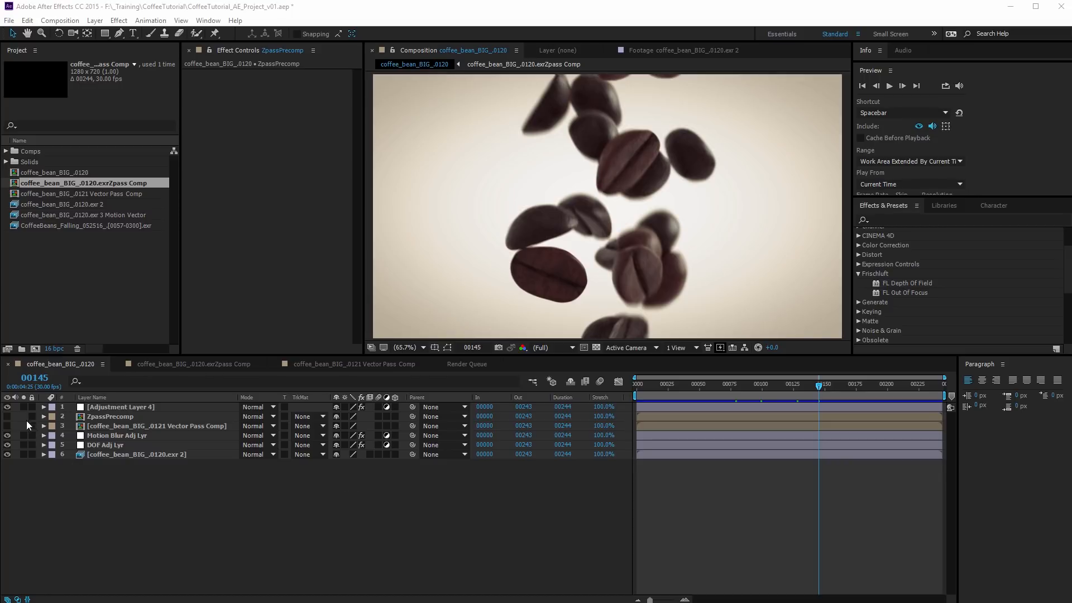
In the coffee_bean_BIG_.0120 composition, hide the adjustment, motion blur and DOF layers and show the base render enlarged at frame 111
drag(7, 406, 8, 445)
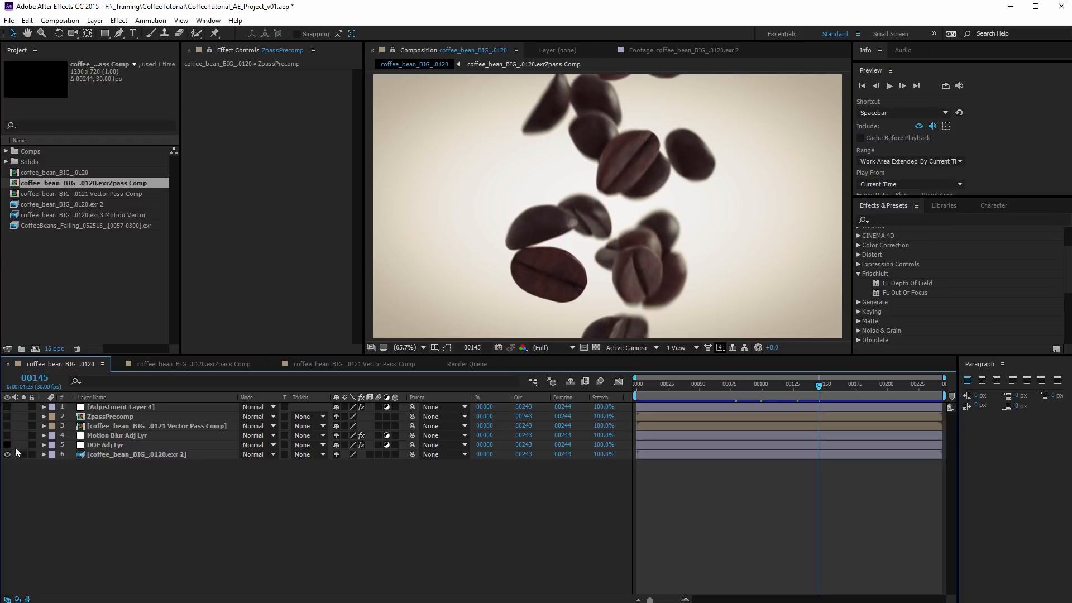
click(138, 453)
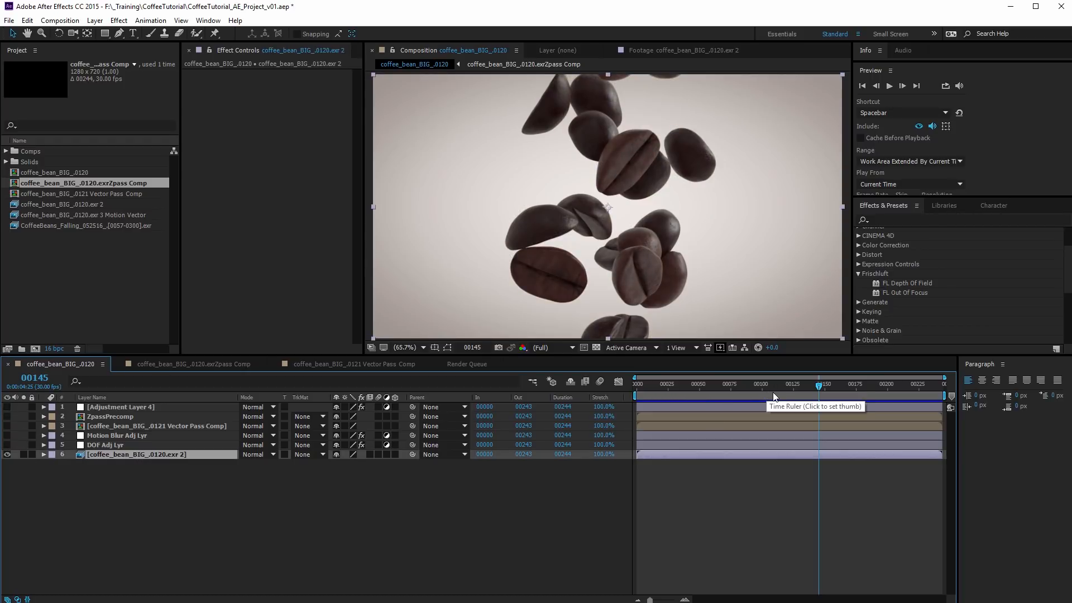
click(775, 384)
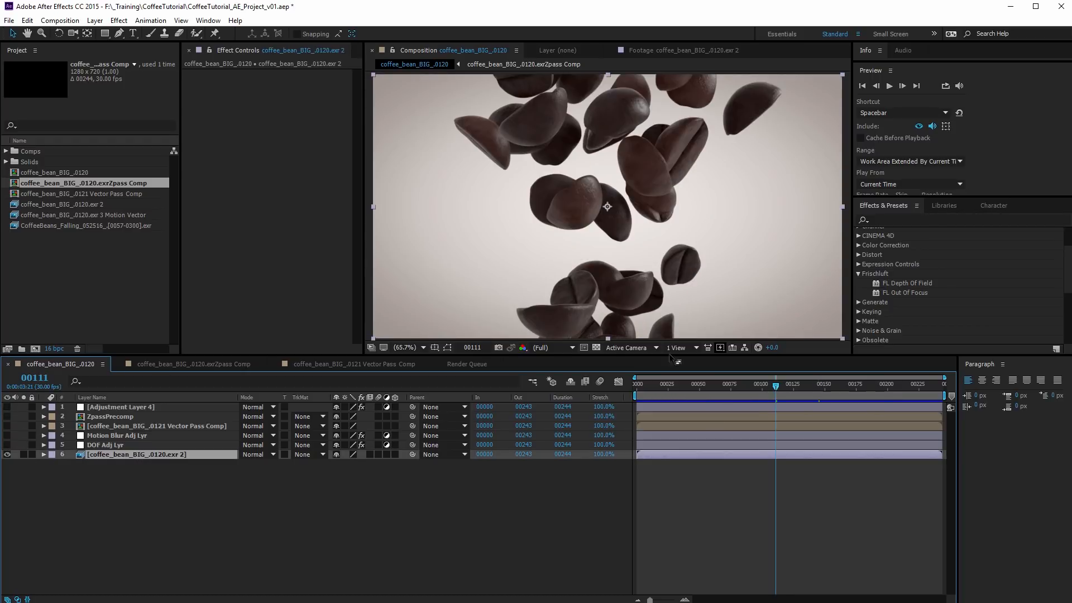
key(grave)
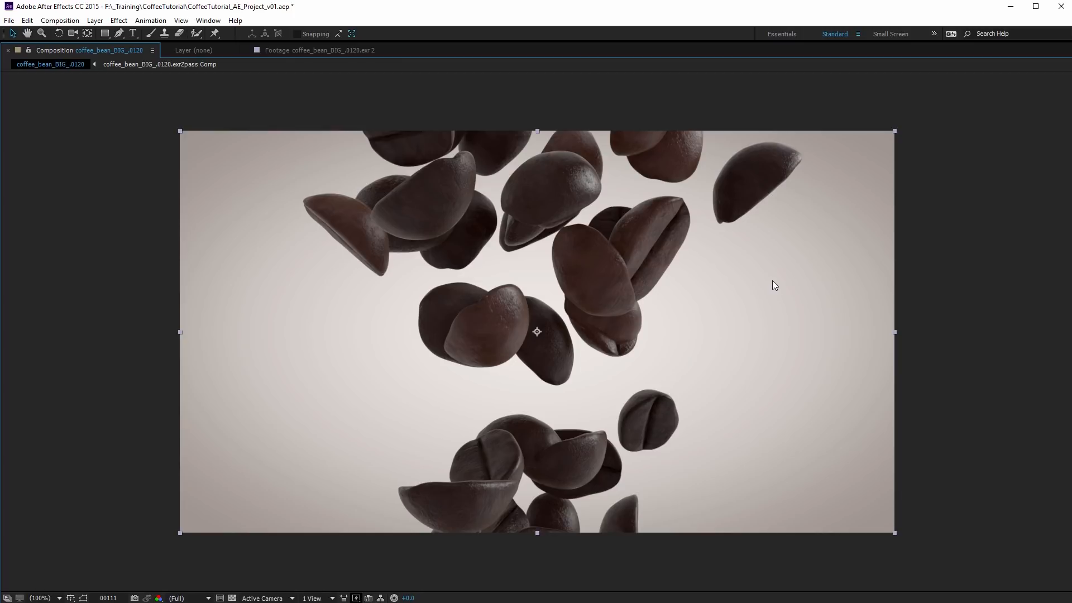
Turn on the DOF Adj Lyr layer with its FL Depth Of Field effect and view the blurred render enlarged
key(grave)
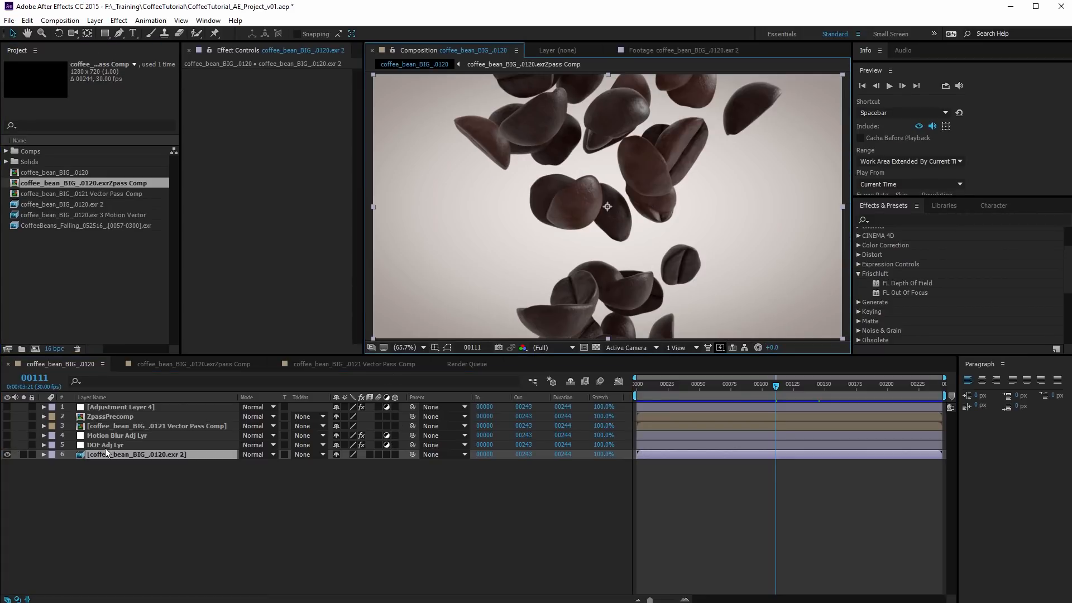
click(129, 445)
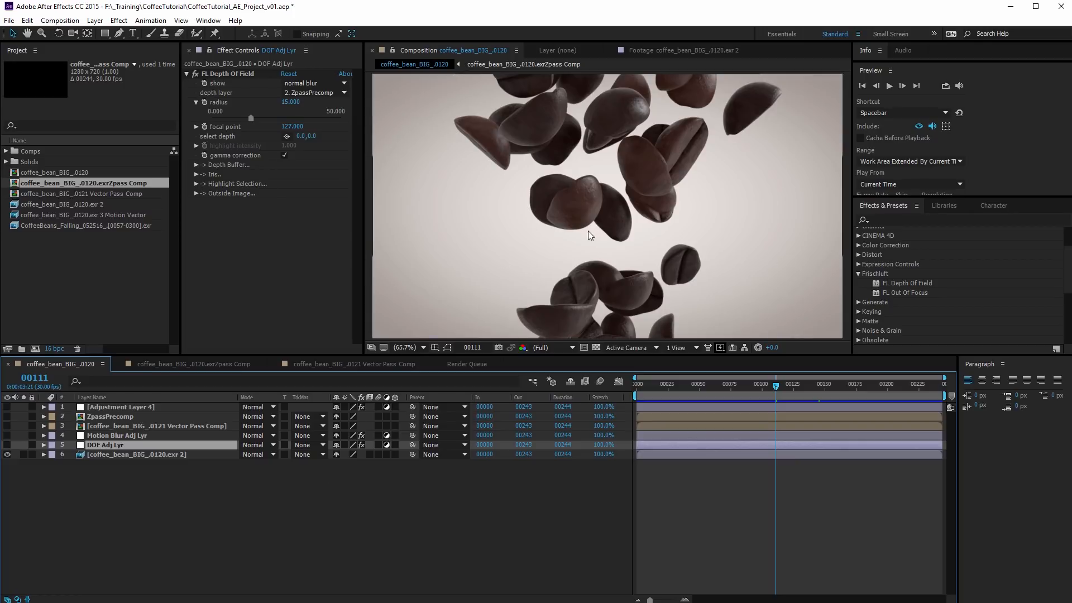
click(7, 444)
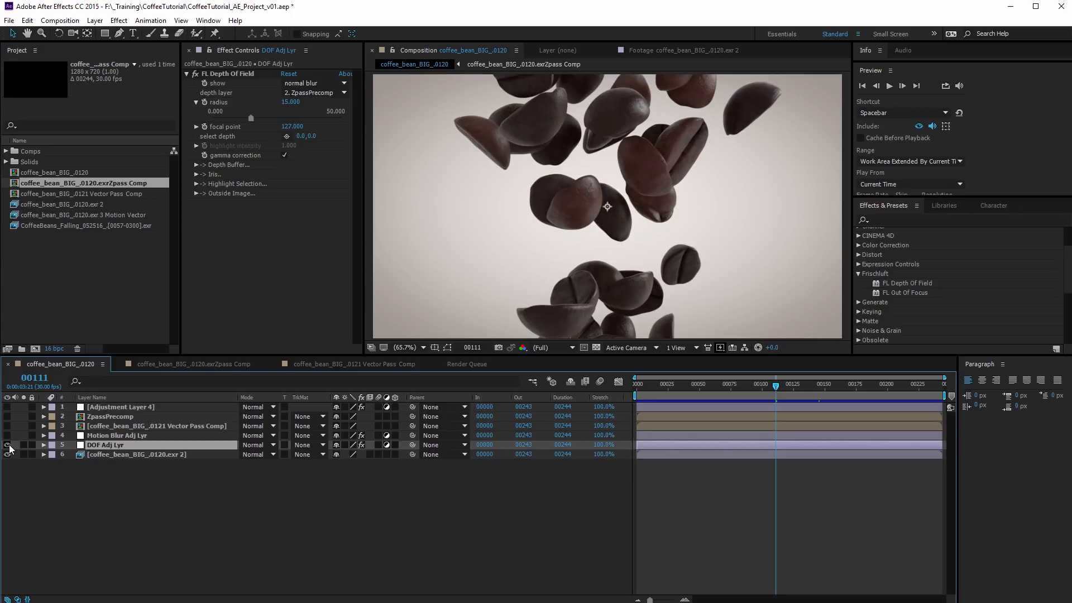
key(grave)
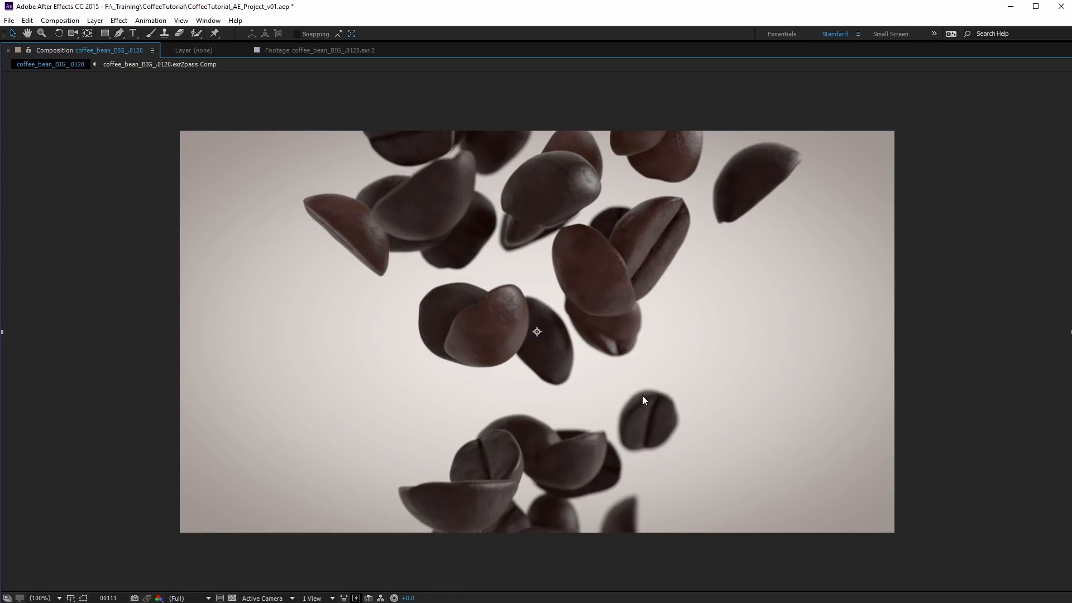
key(grave)
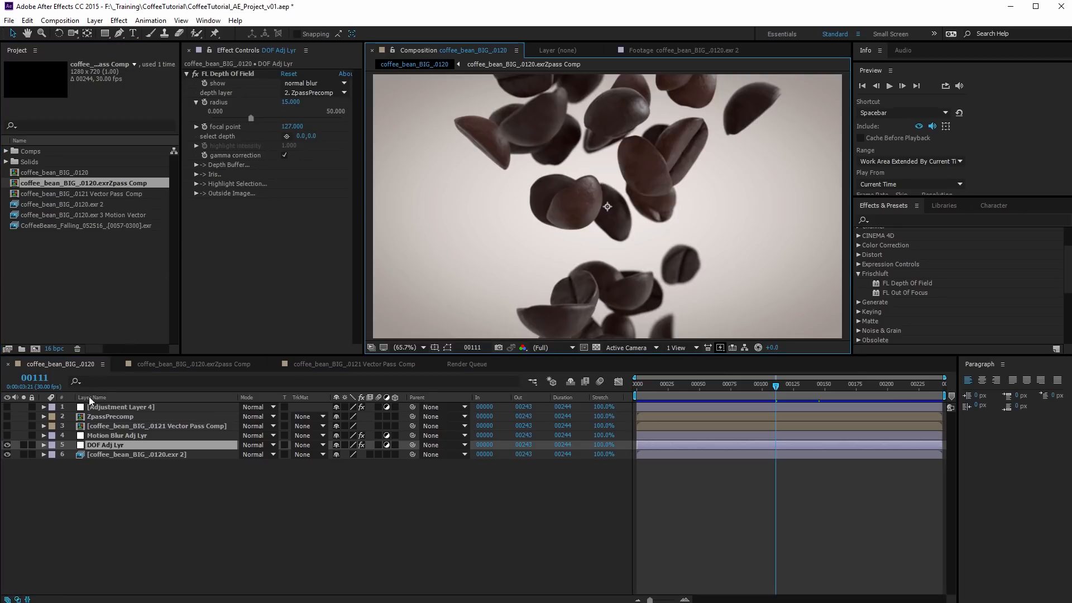
Turn on the Motion Blur Adj Lyr layer with its RSMB effect and view the motion-blurred beans enlarged
click(132, 435)
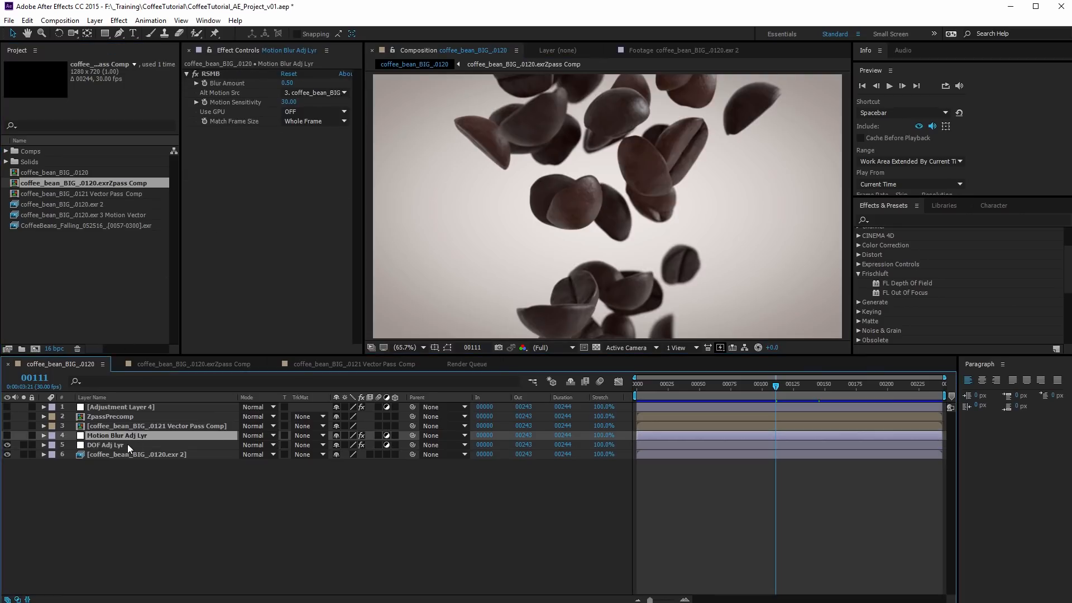
click(7, 435)
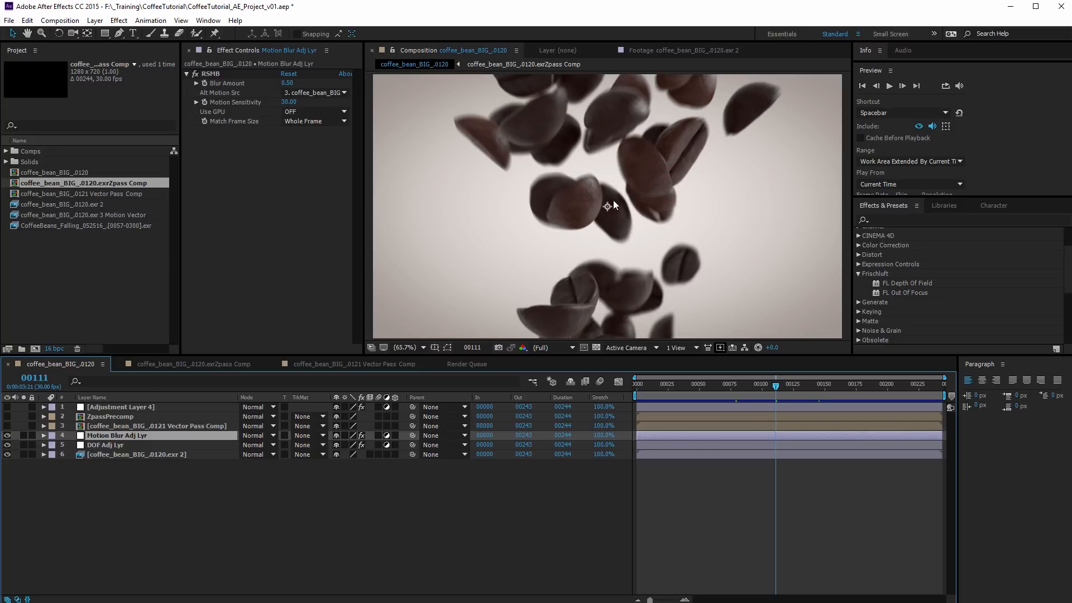
key(grave)
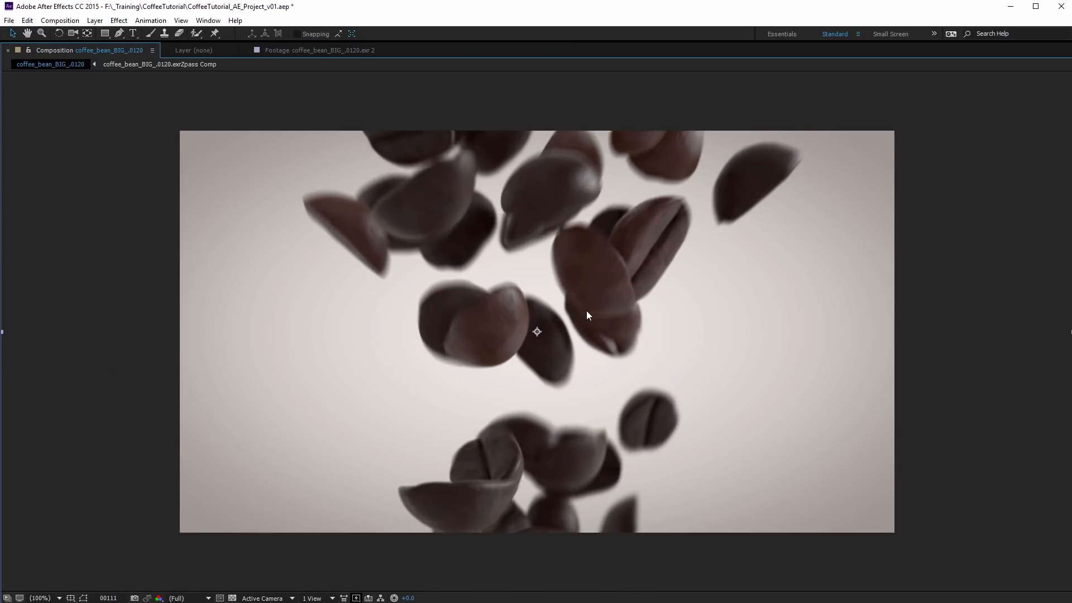
key(grave)
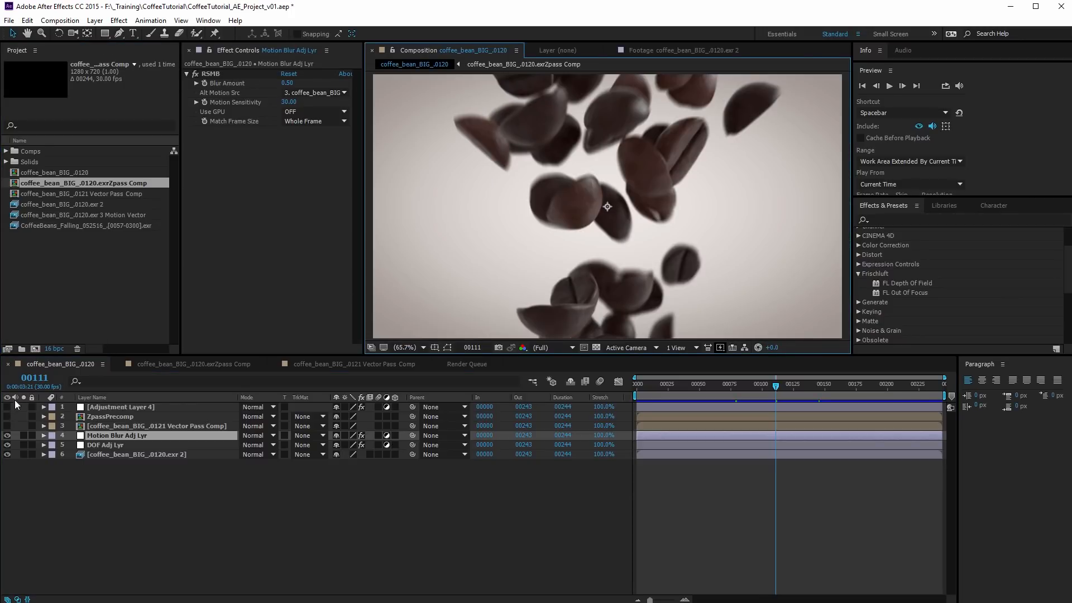
Turn on Adjustment Layer 4 with its LUT, exposure and grain effects, view the graded frame enlarged, and deselect the layer
click(110, 407)
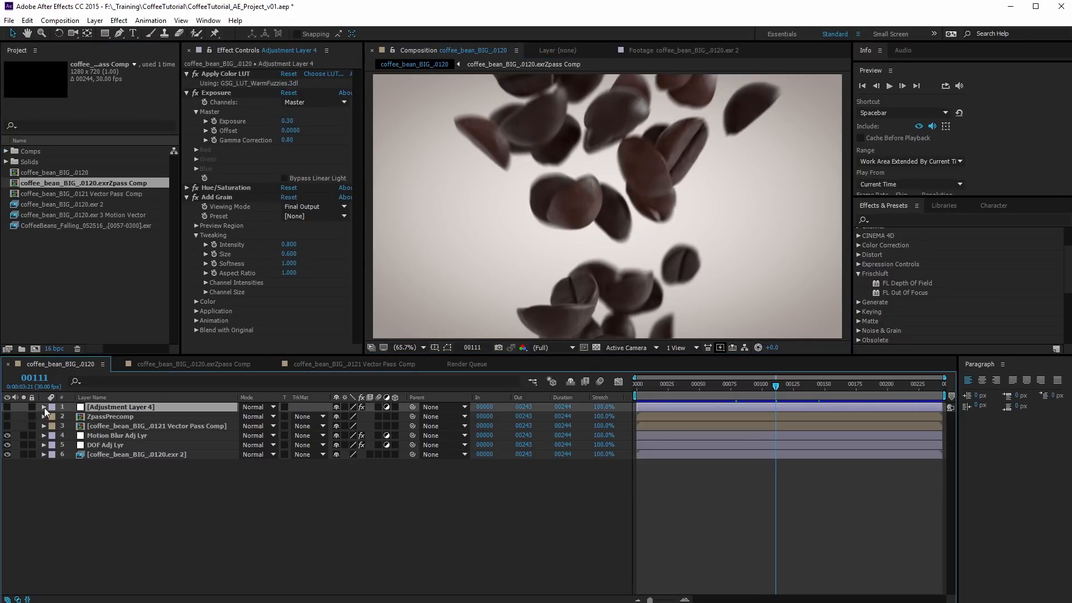
click(7, 407)
key(grave)
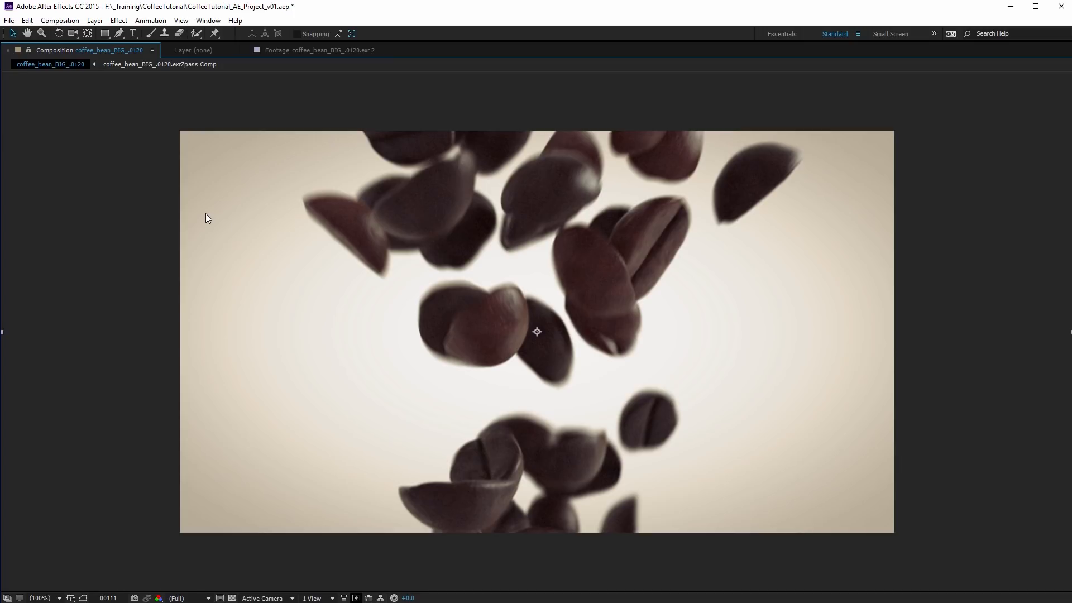
key(grave)
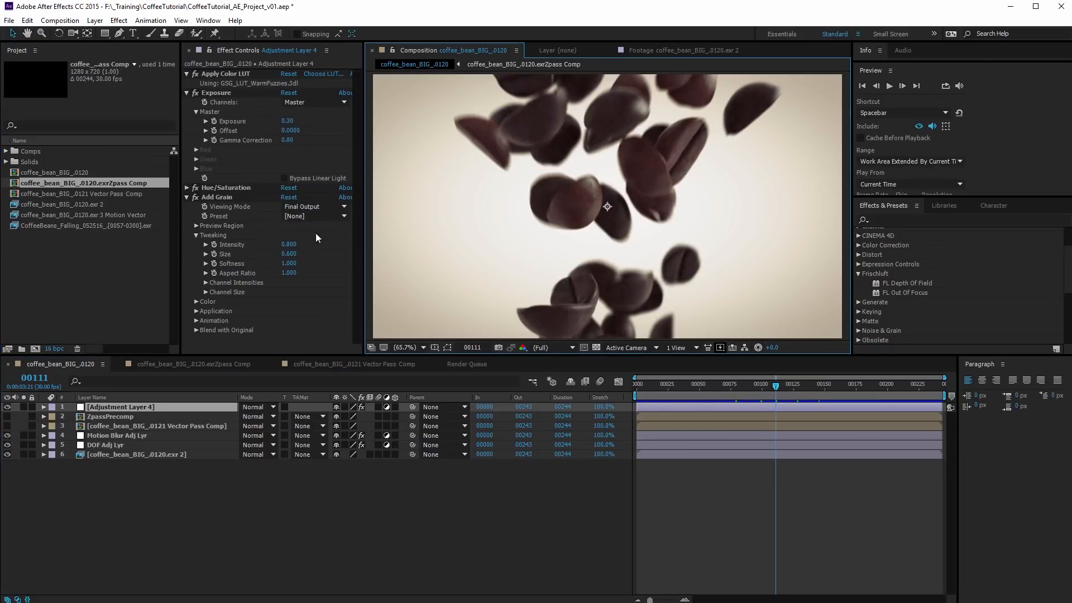
click(254, 528)
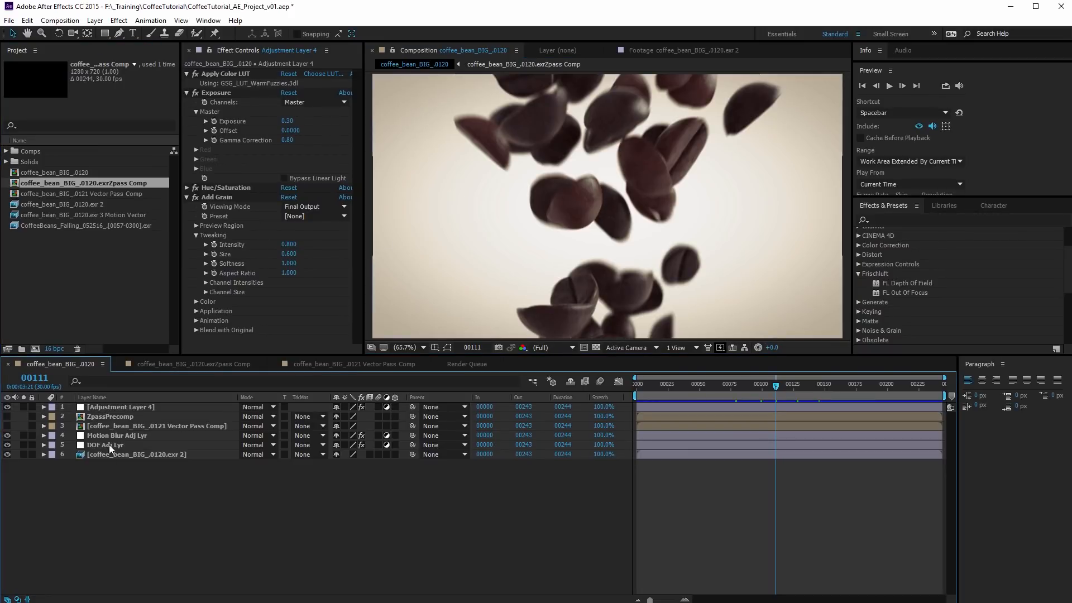
Open the ZpassPrecomp composition and place a duplicate of the coffee_bean_BIG_.0120.exr 2 layer above Adjustment Layer 1
double_click(103, 416)
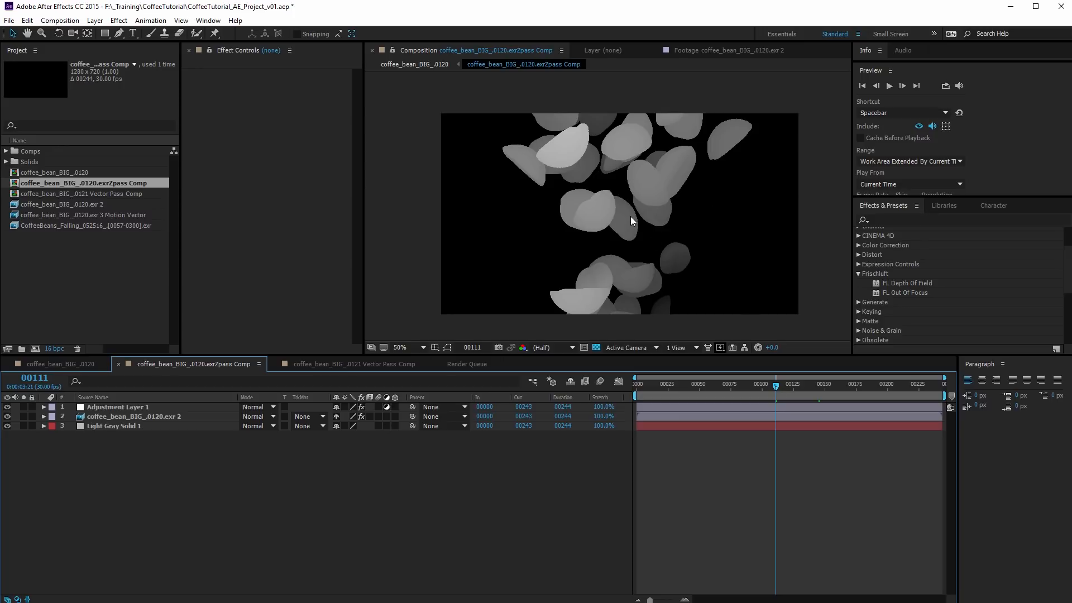
click(8, 426)
click(8, 426)
click(137, 413)
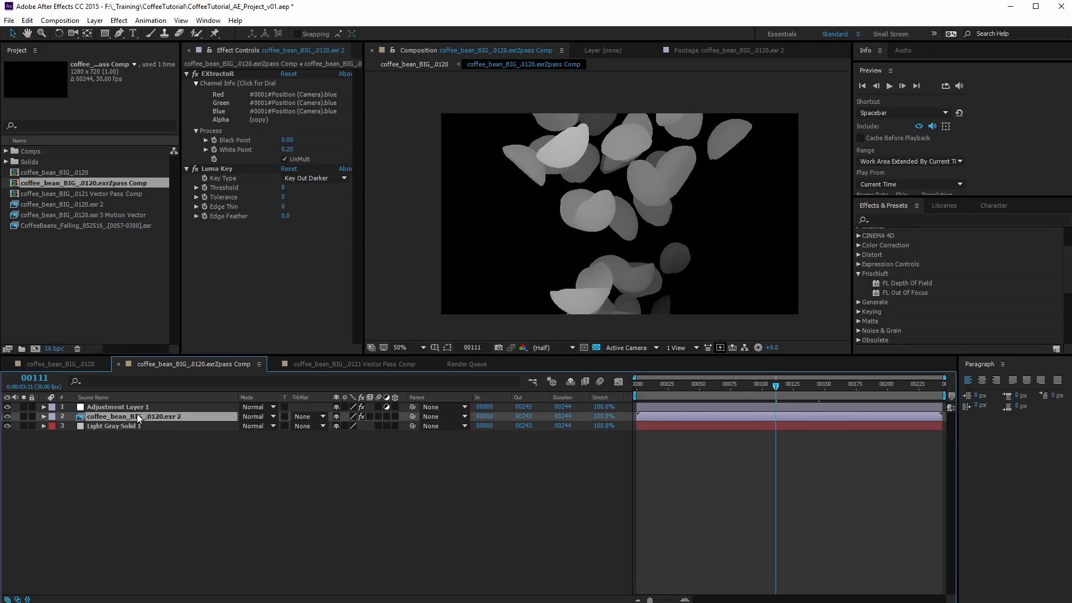
key(ctrl+d)
drag(142, 413, 142, 405)
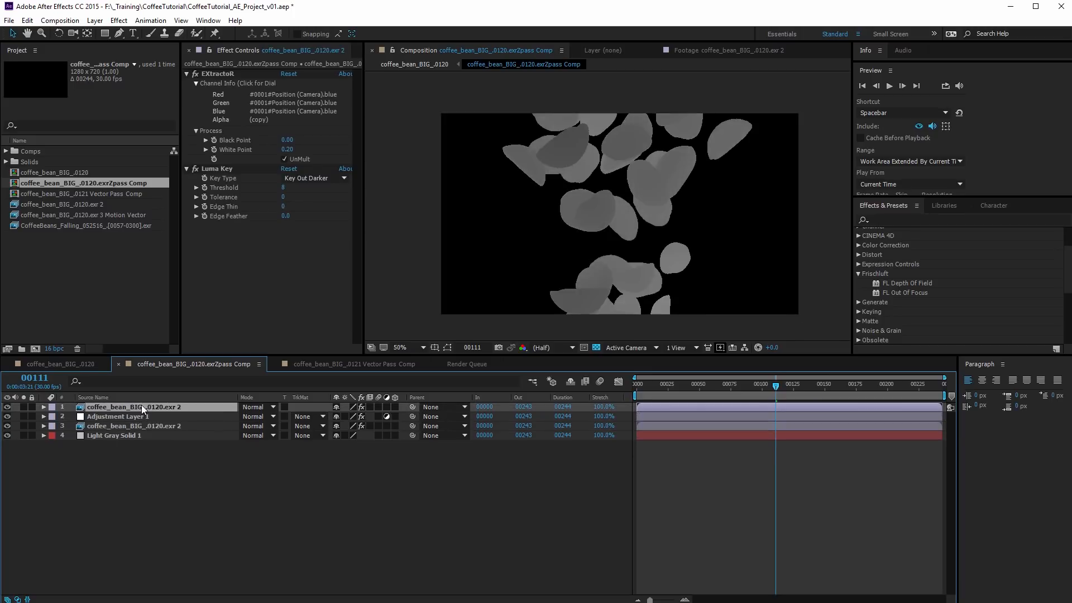
Set the duplicate's EXtractoR to the full #0001#Position (Camera) layer in red, green and blue, with a White Point of 1
click(260, 113)
click(616, 281)
click(607, 289)
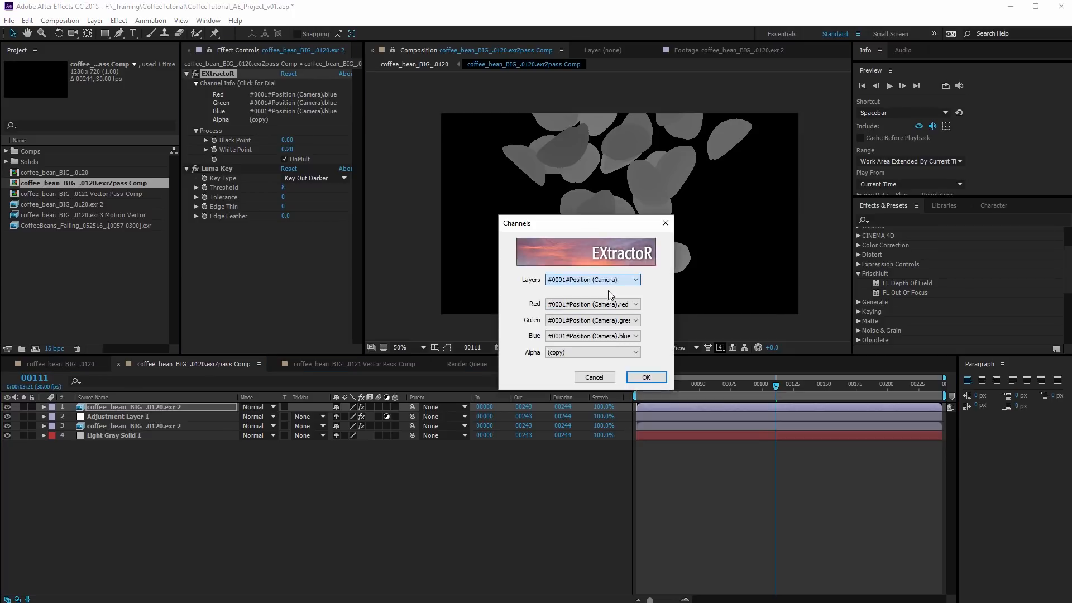
click(644, 377)
click(289, 150)
text(1)
key(Return)
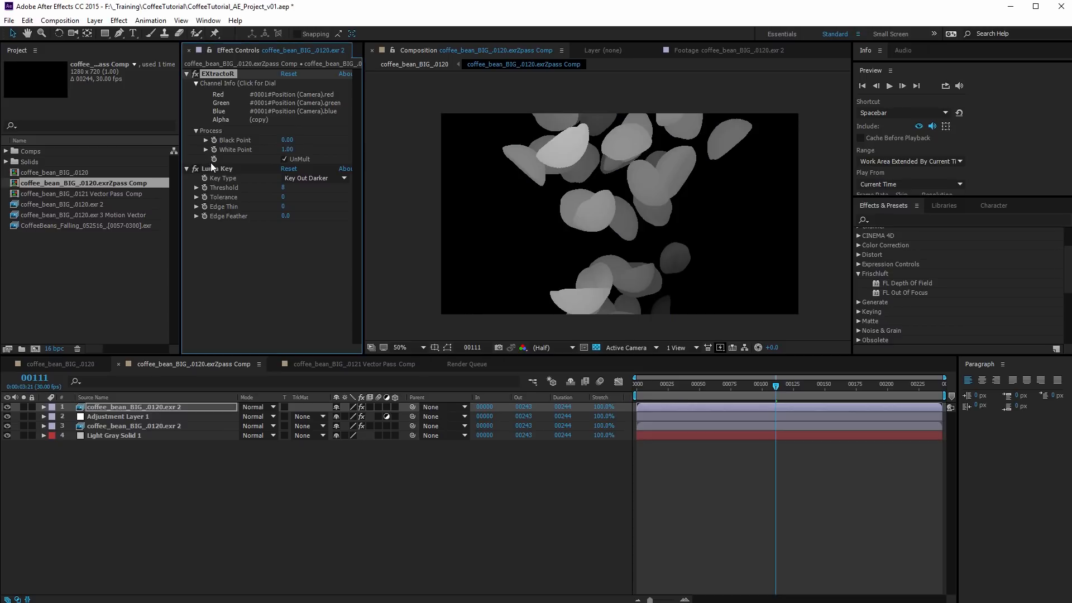
Remove the Luma Key effect from the duplicated EXR layer and view the raw position pass enlarged
click(215, 169)
key(Delete)
click(289, 107)
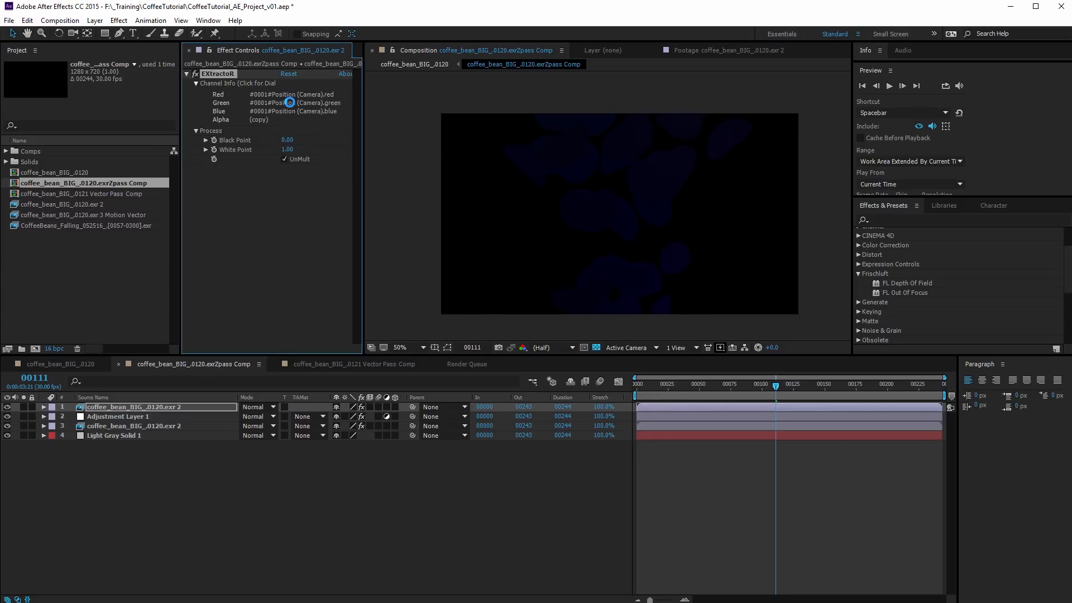
click(594, 378)
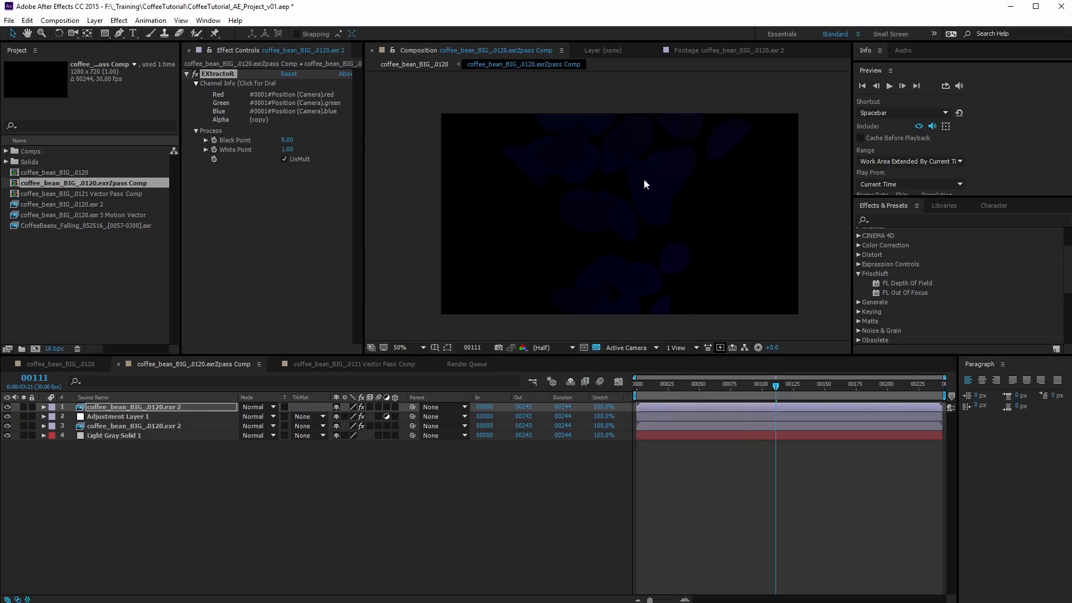
key(grave)
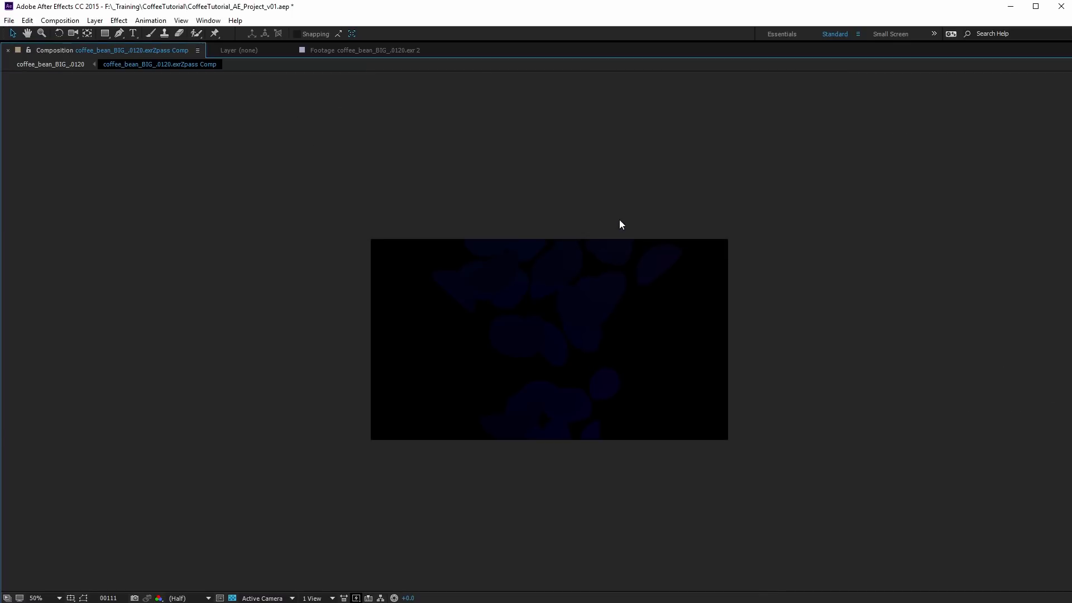
key(grave)
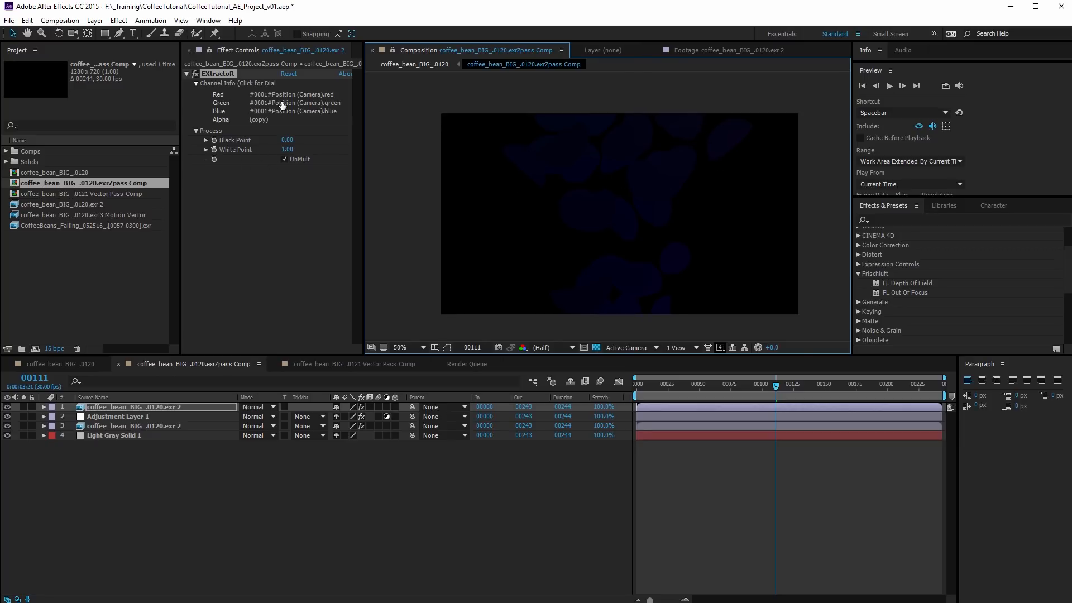
Set EXtractoR's White Point to 0.2 on the duplicated EXR layer
click(289, 149)
text(0.2)
key(Return)
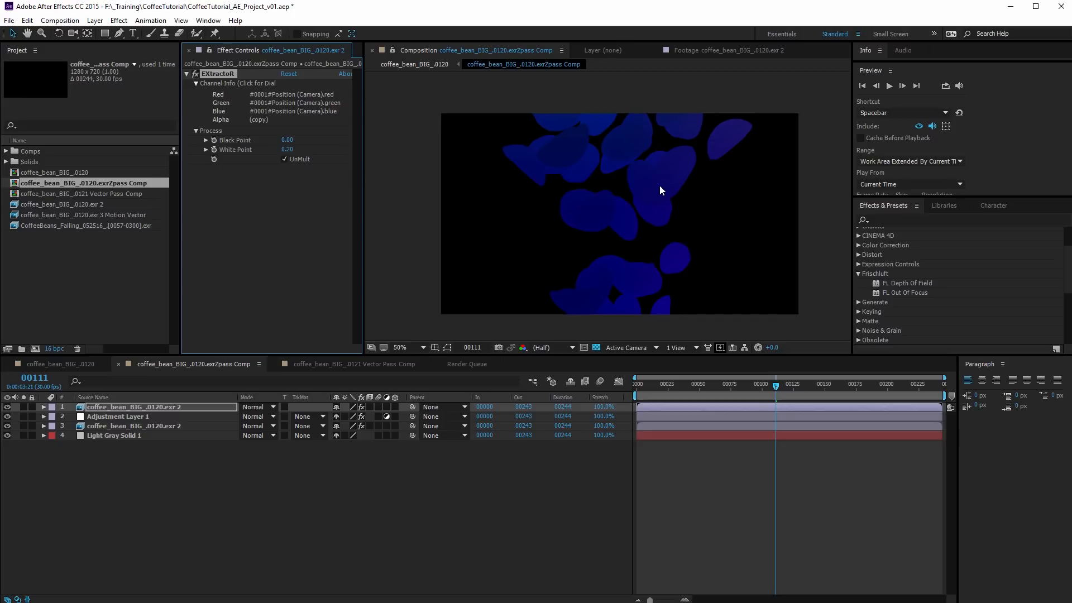
Assign #0001#Position (Camera).blue to the red, green and blue channels in EXtractoR on the duplicated EXR layer
click(311, 108)
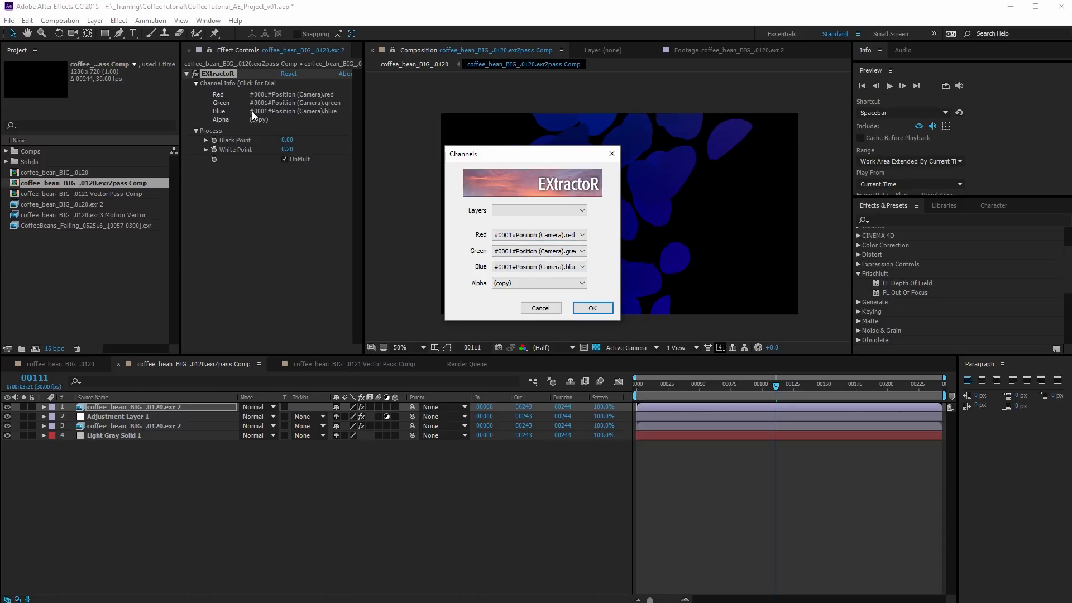
click(550, 235)
click(559, 253)
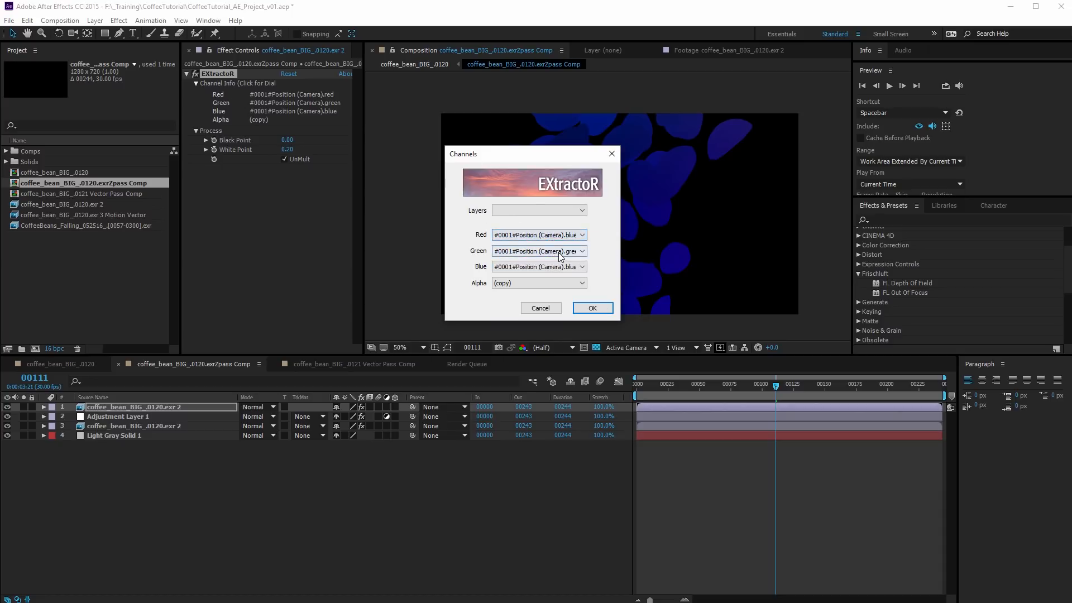
click(560, 251)
click(535, 269)
click(538, 266)
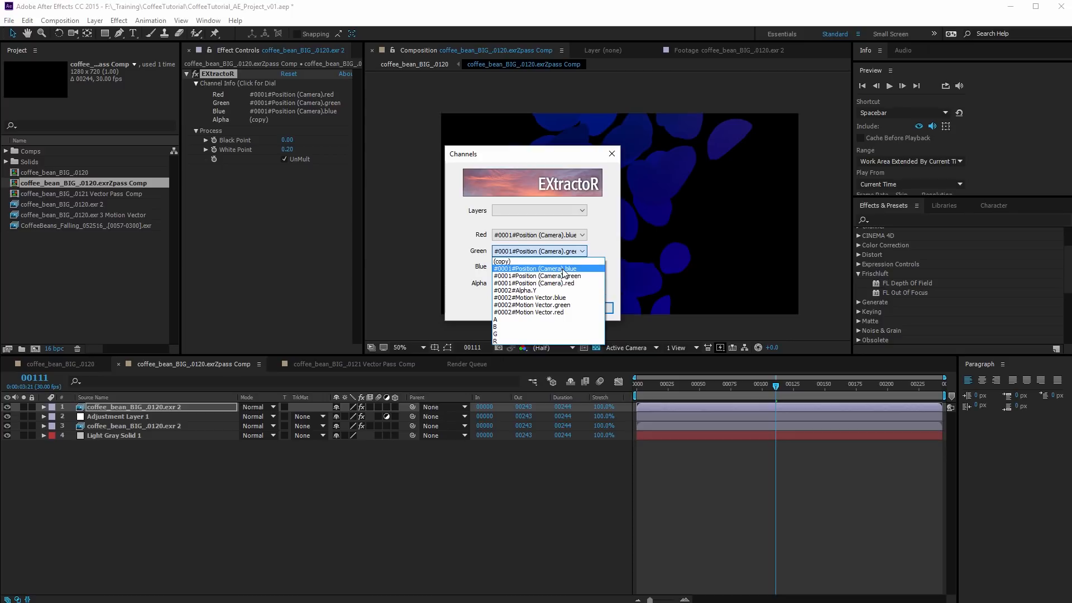
click(536, 284)
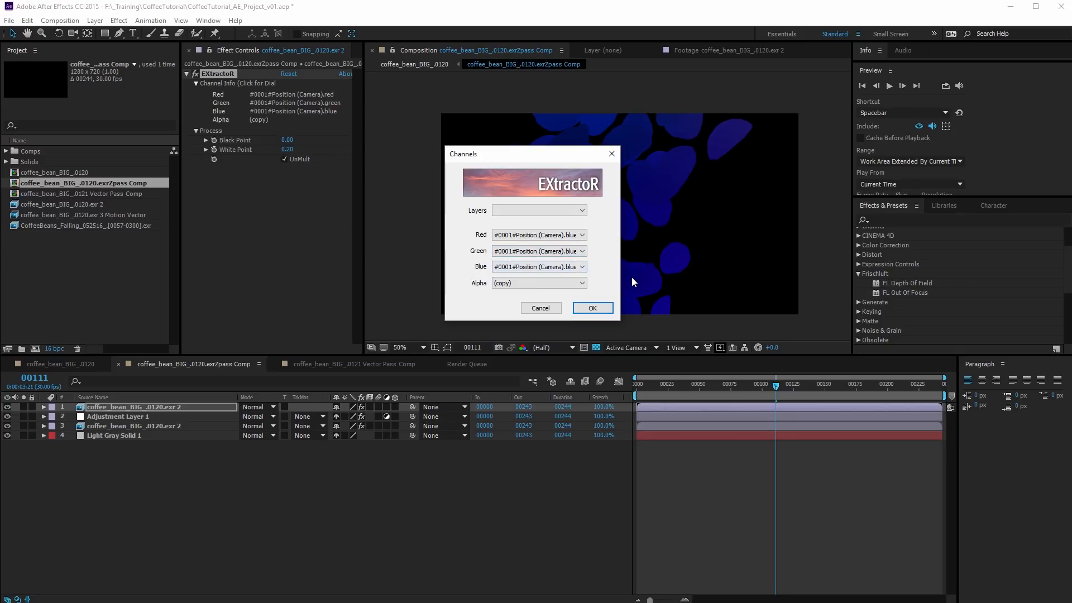
click(592, 307)
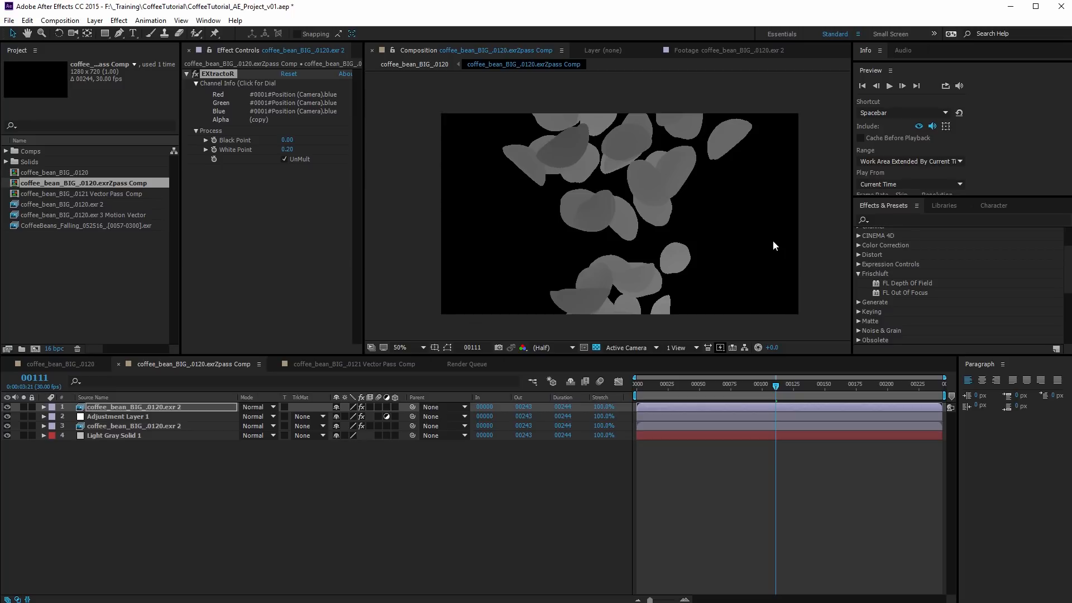
Inspect the bean edges of the extracted pass up close and review the effects on the original EXR layer
scroll(651, 200, up, 6)
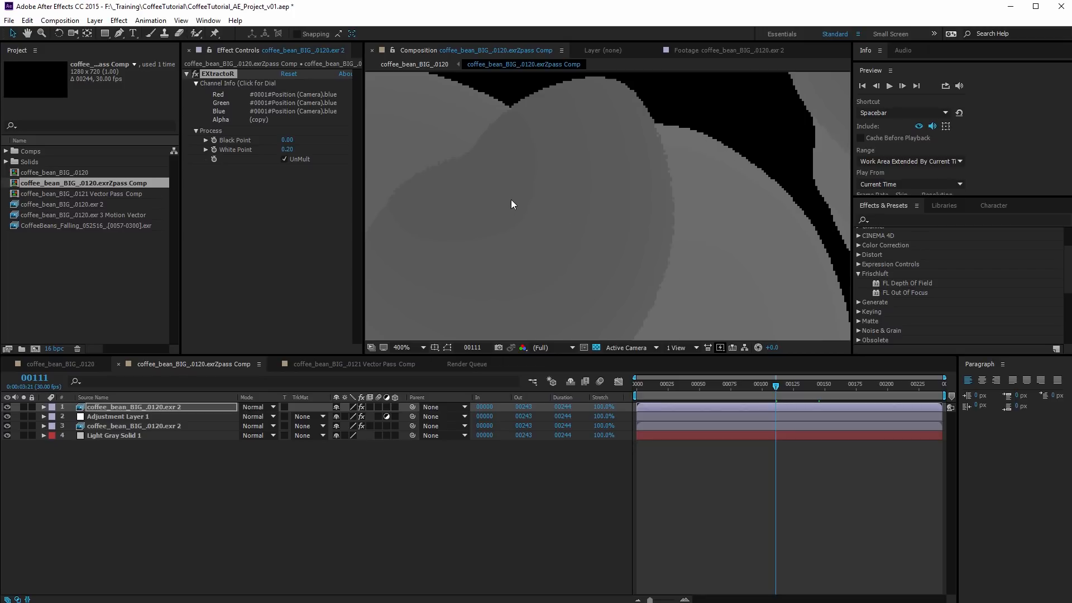
scroll(512, 199, down, 6)
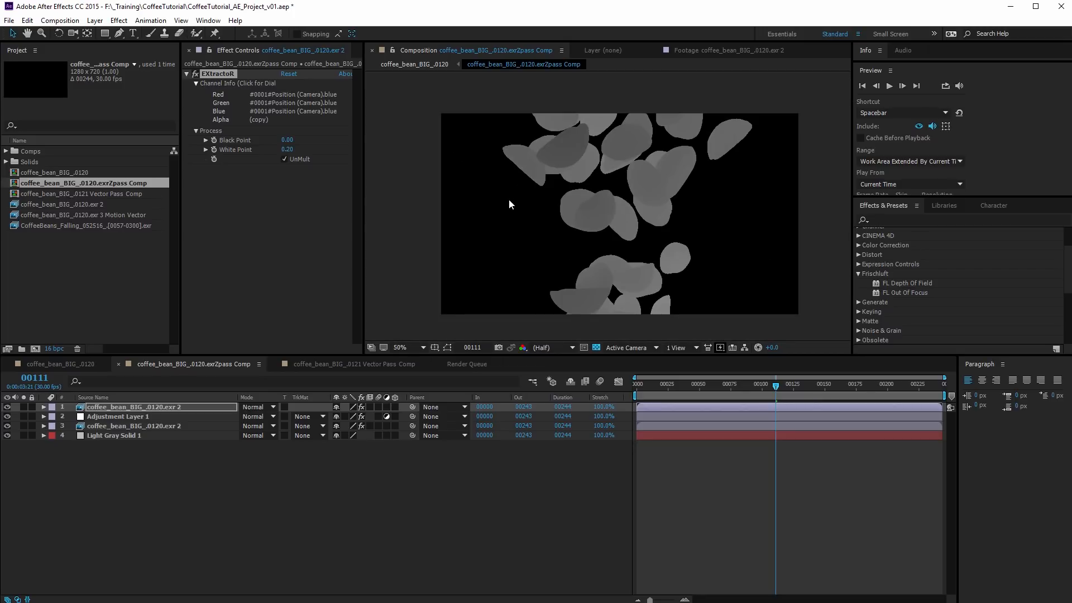
click(129, 426)
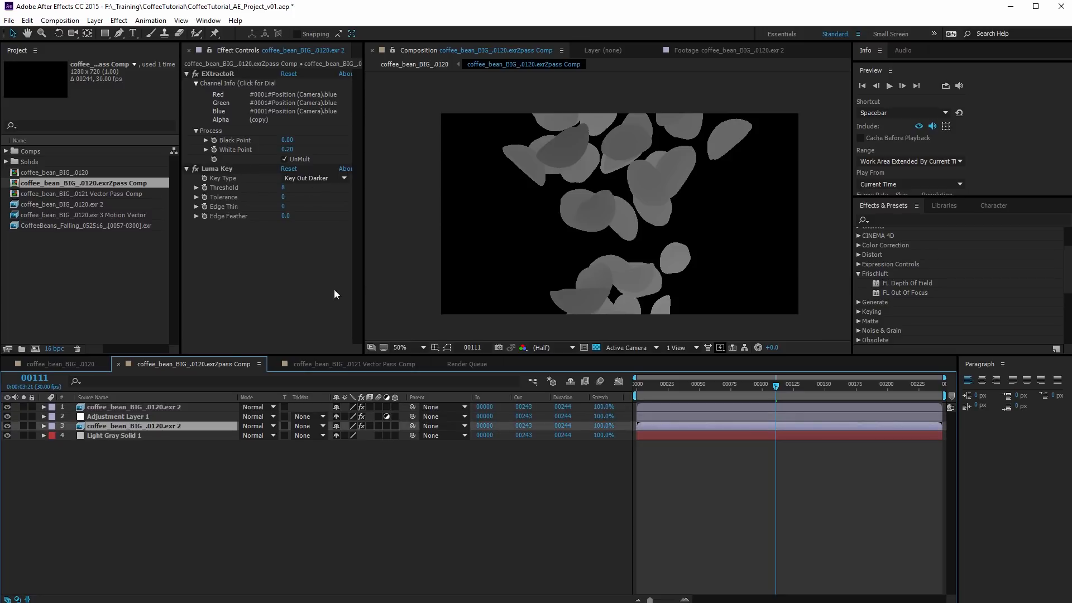
click(274, 287)
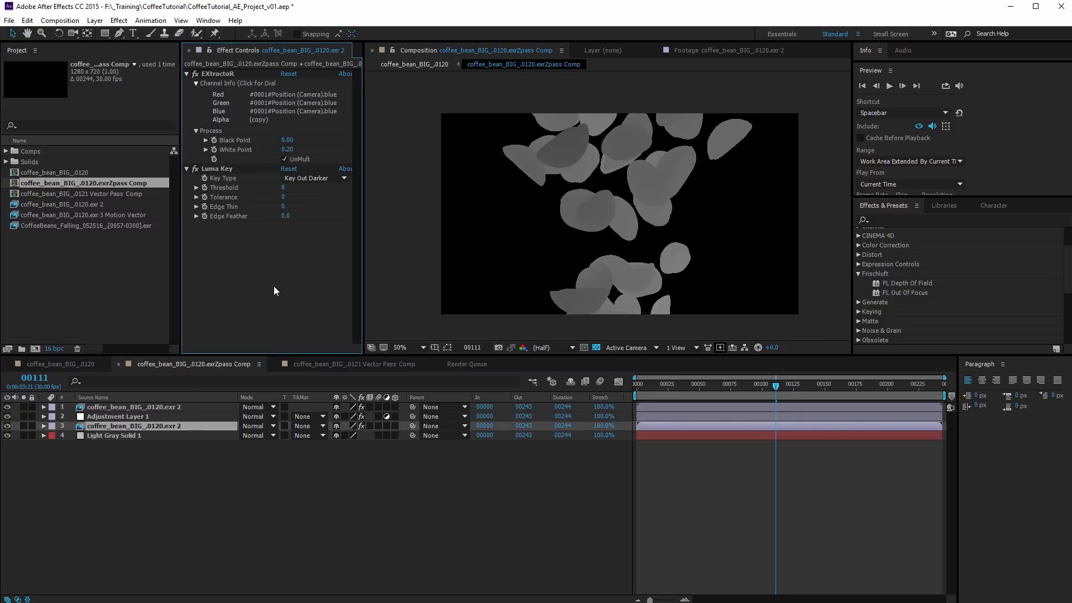
Hide Adjustment Layer 1, the original EXR layer and Light Gray Solid 1, leaving the duplicated EXR layer selected
click(145, 406)
click(7, 416)
click(7, 435)
click(8, 425)
Find the Luma Key effect and apply it to the duplicated EXR layer after EXtractoR
right_click(252, 217)
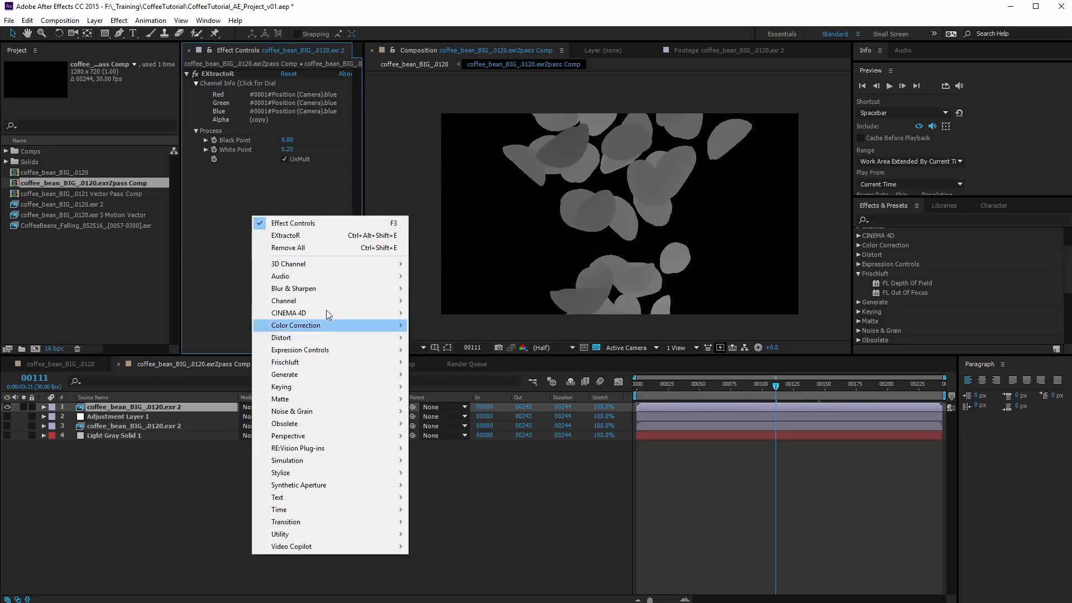
click(221, 219)
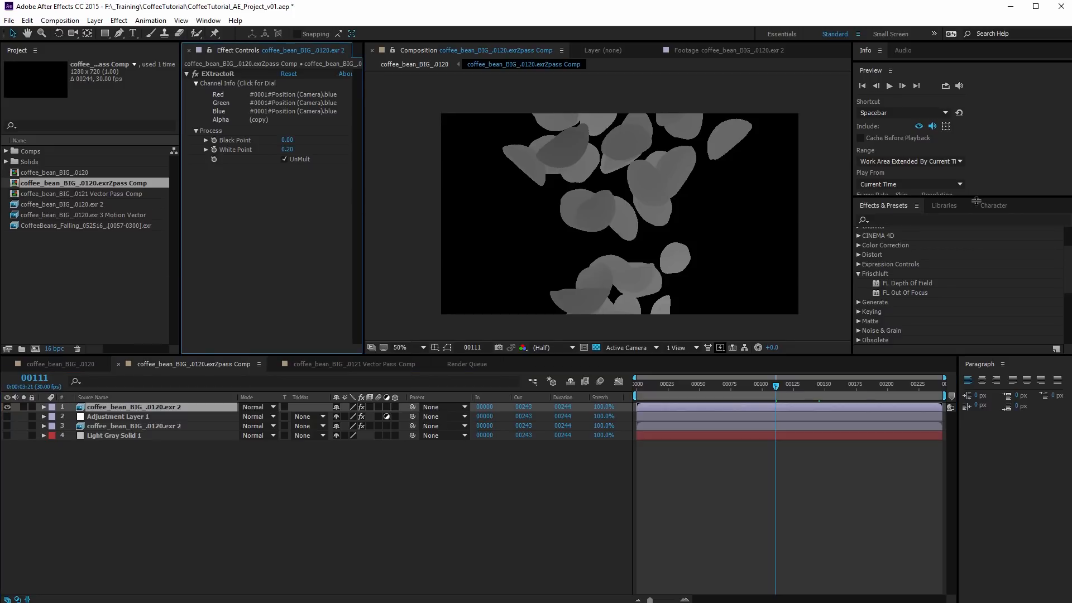
click(920, 220)
text(luma)
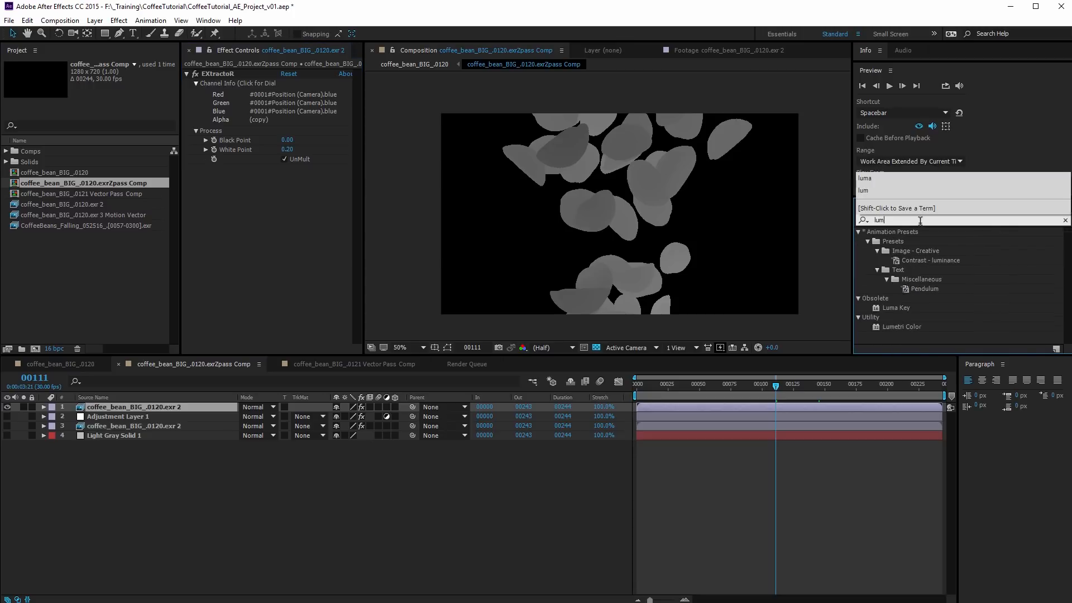
drag(897, 241, 261, 254)
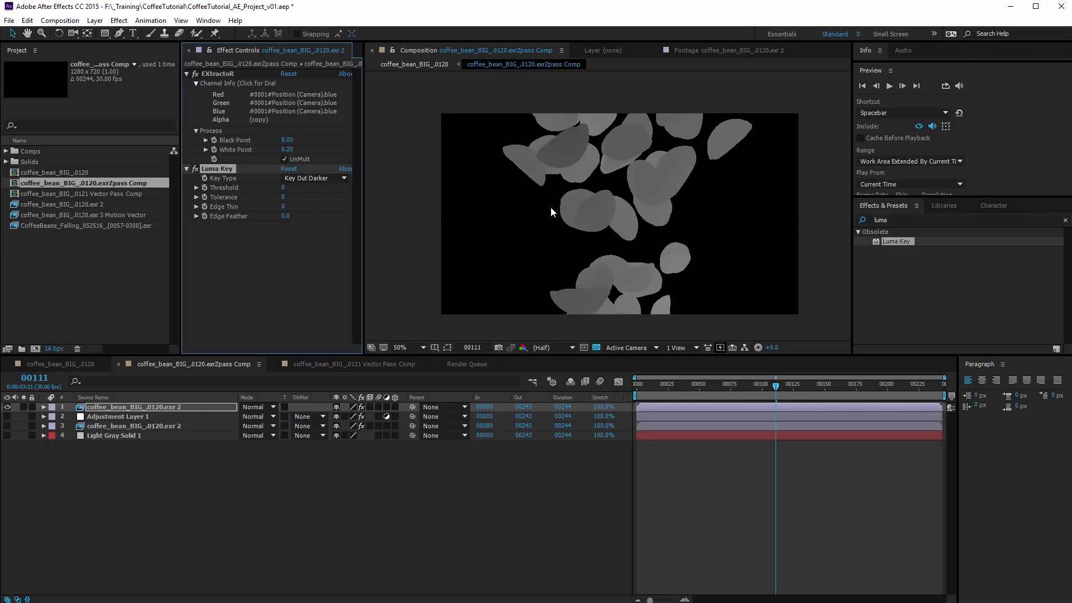
Set Luma Key's Threshold to 1 on the duplicated EXR layer and check the keyed bean edges up close
scroll(536, 210, up, 5)
scroll(534, 212, down, 1)
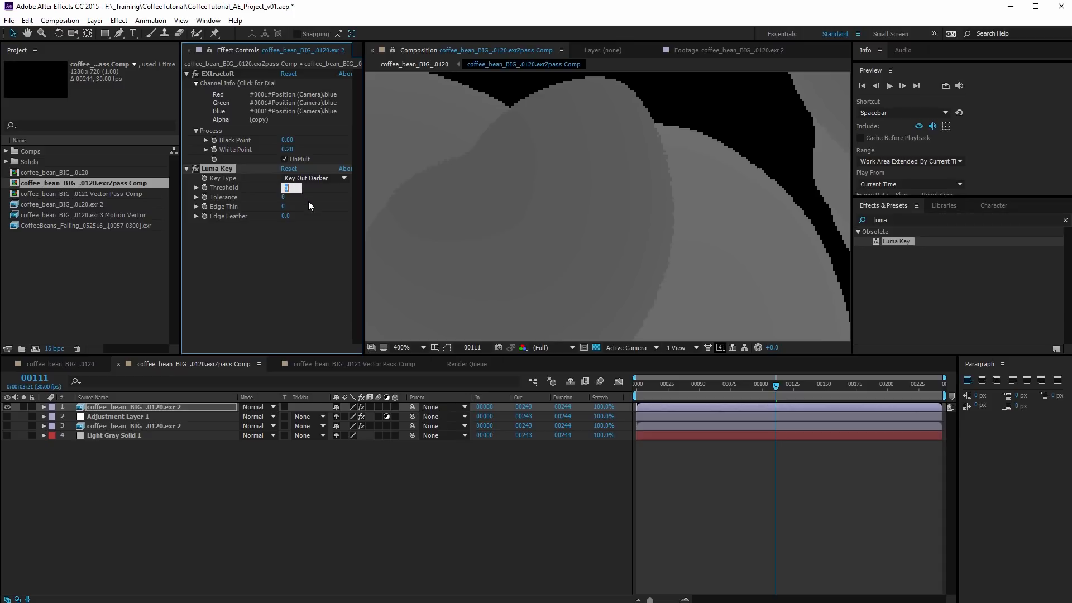
text(1)
key(Return)
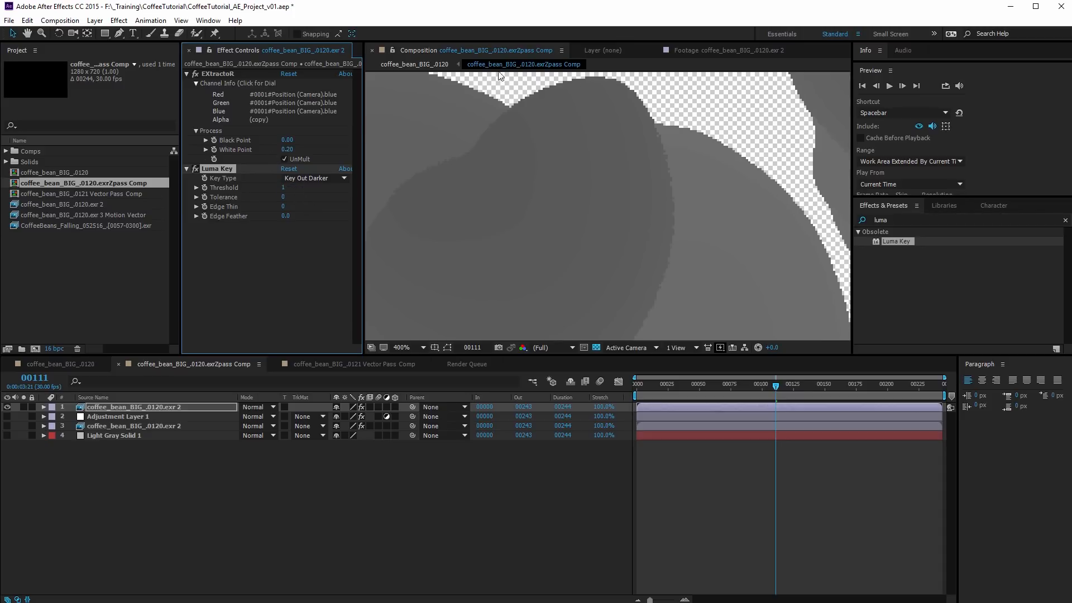
scroll(678, 136, down, 2)
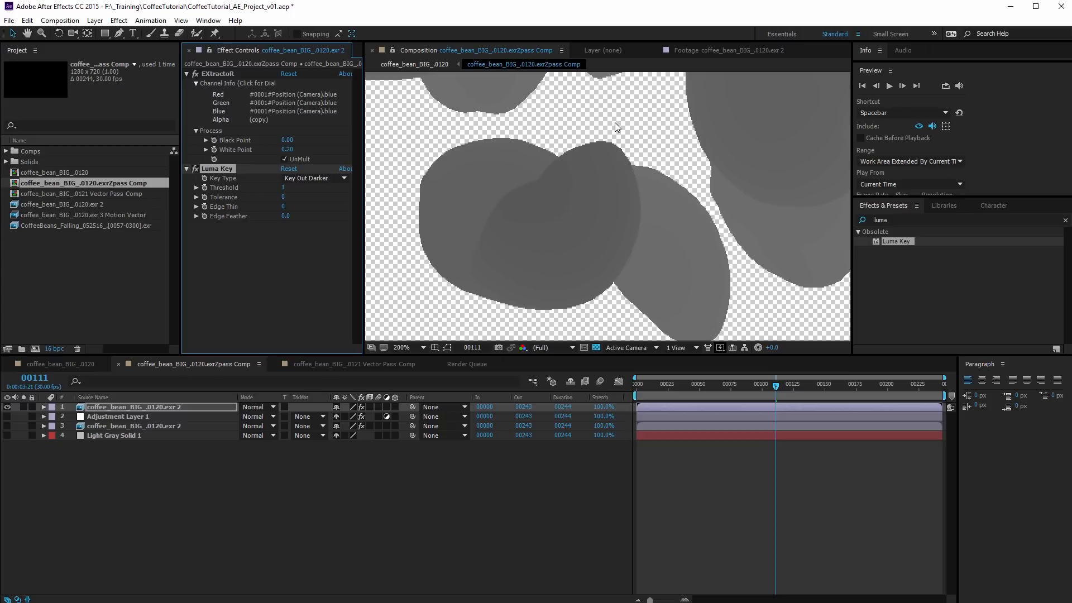
scroll(679, 165, up, 3)
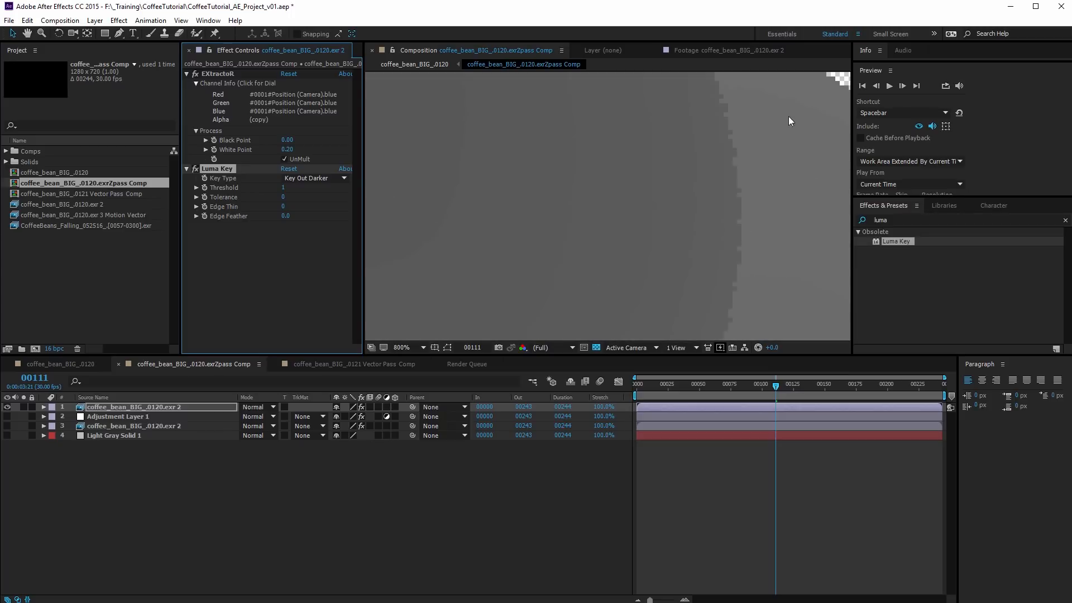
scroll(621, 145, down, 2)
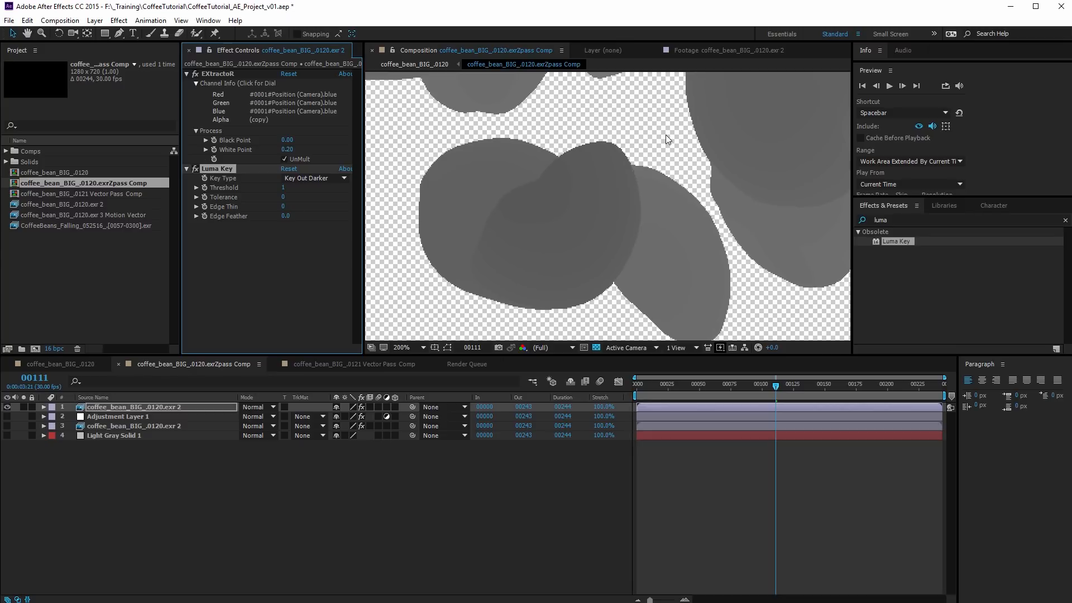
scroll(648, 121, down, 3)
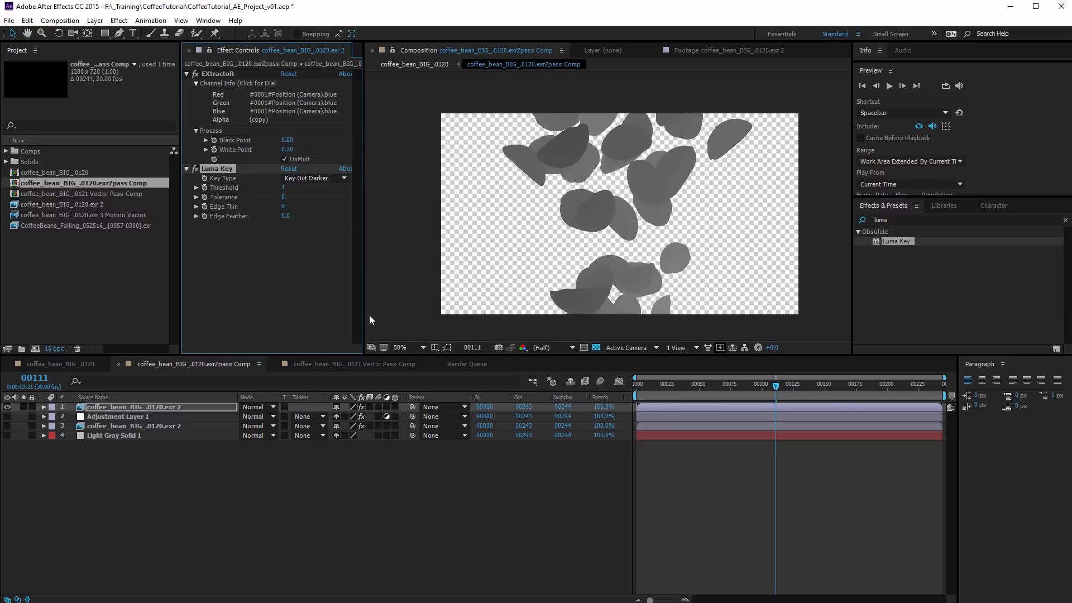
Make Light Gray Solid 1 visible and move the Luma-keyed EXR layer directly above it in the stack
click(8, 436)
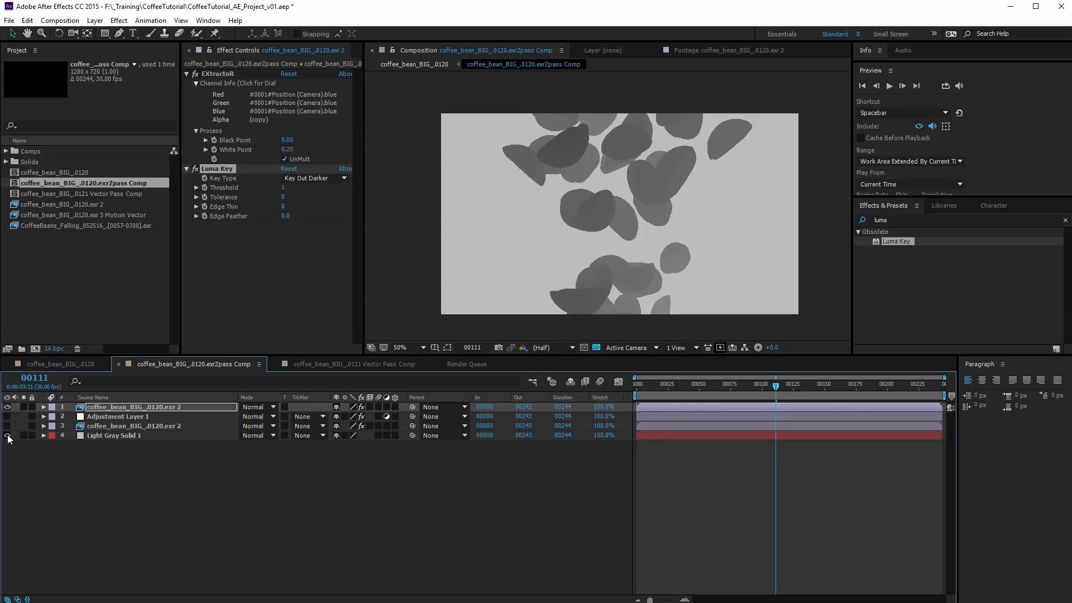
click(102, 437)
scroll(576, 241, up, 1)
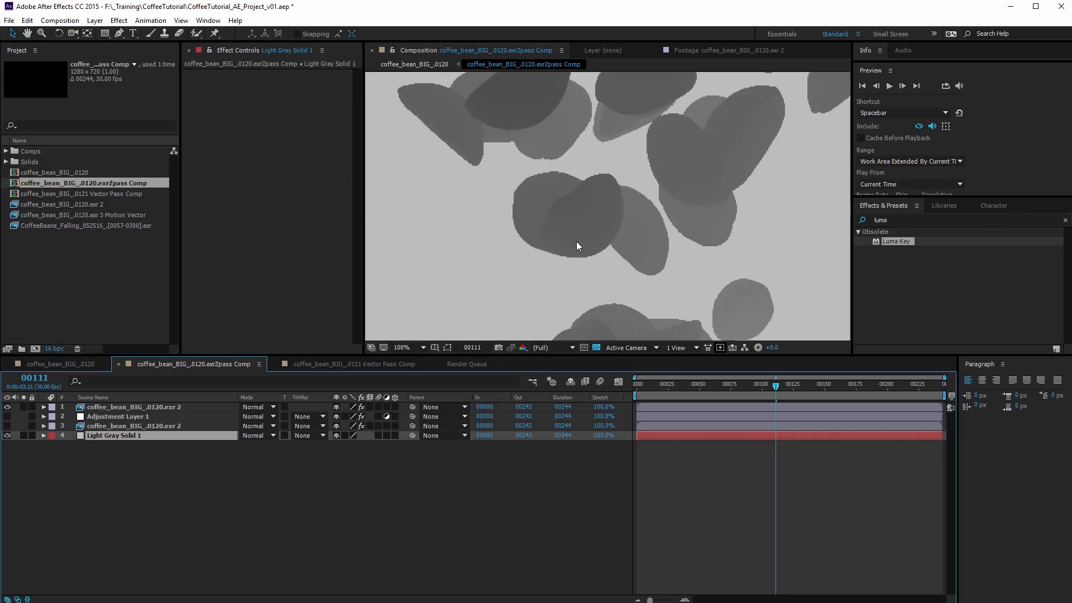
scroll(688, 256, up, 1)
scroll(676, 258, down, 2)
scroll(664, 265, up, 1)
drag(112, 404, 115, 429)
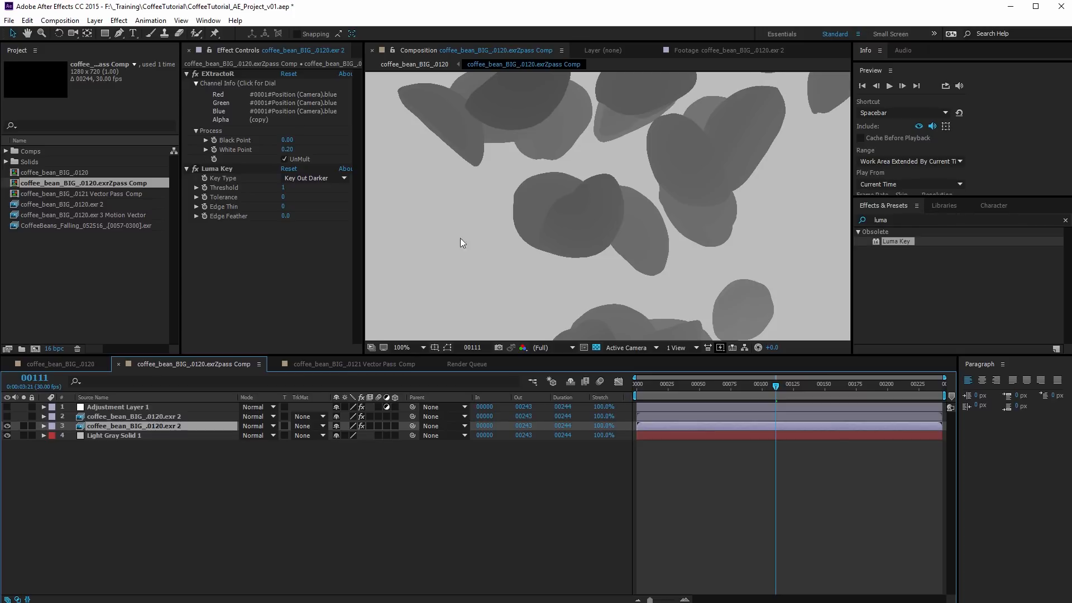
scroll(469, 221, down, 2)
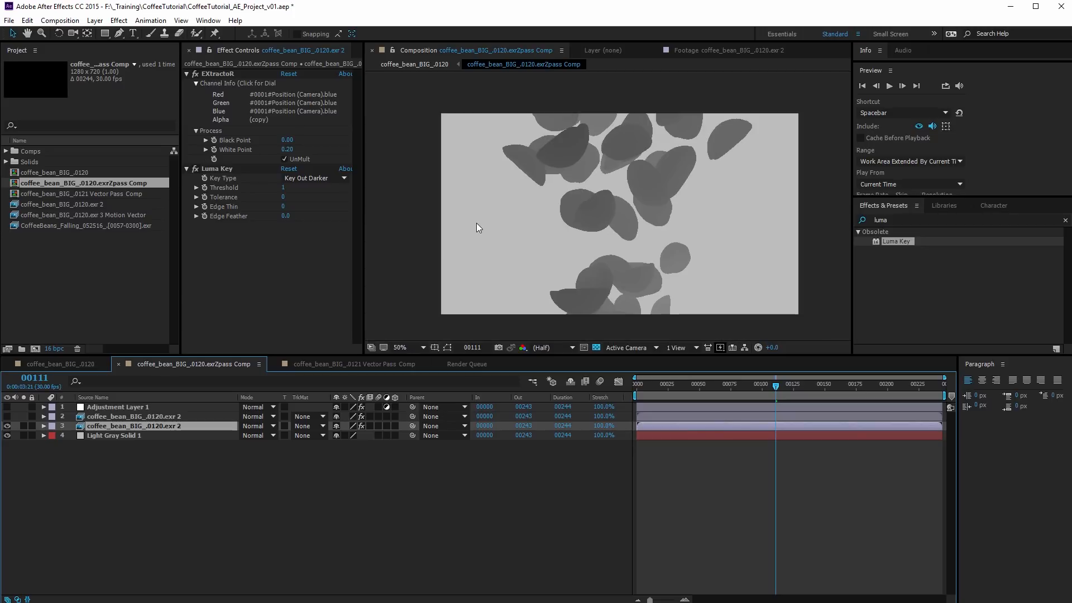
Make Adjustment Layer 1 visible and compare the depth pass with its Levels effect off and on
click(121, 407)
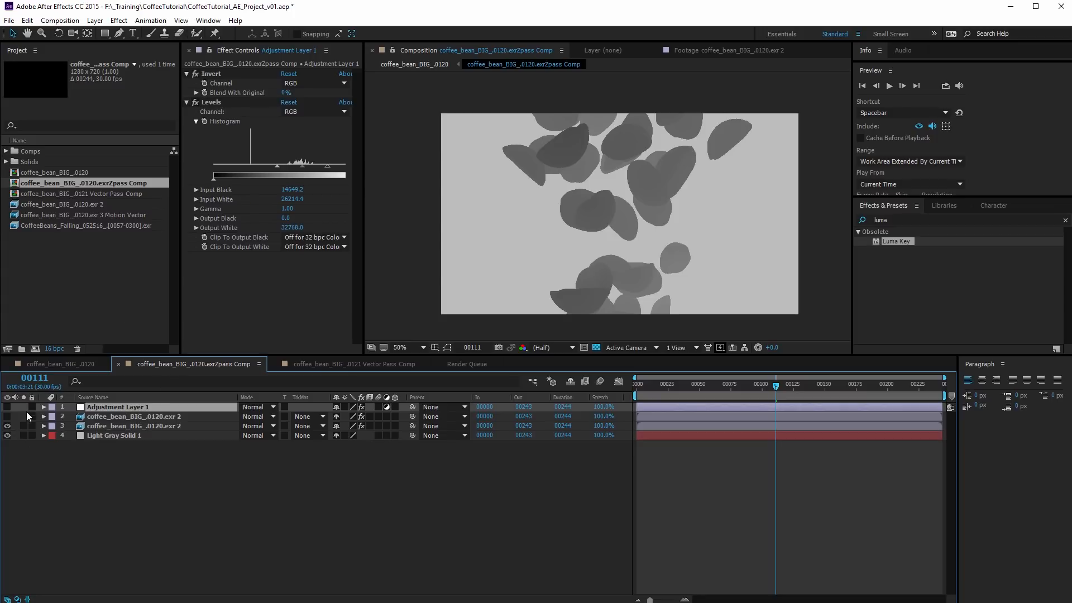
click(6, 407)
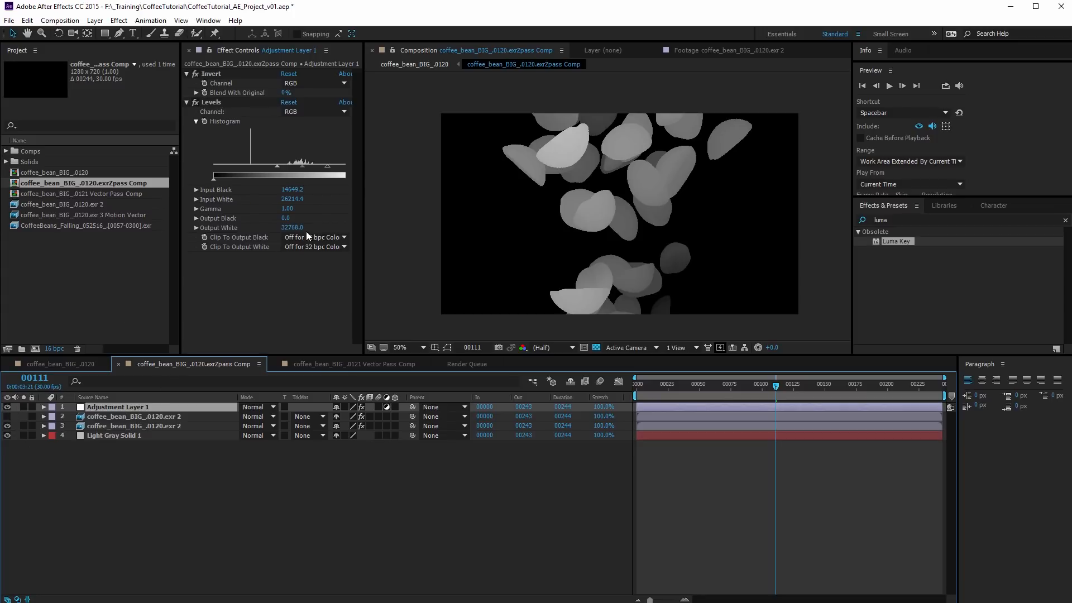
click(187, 102)
click(196, 102)
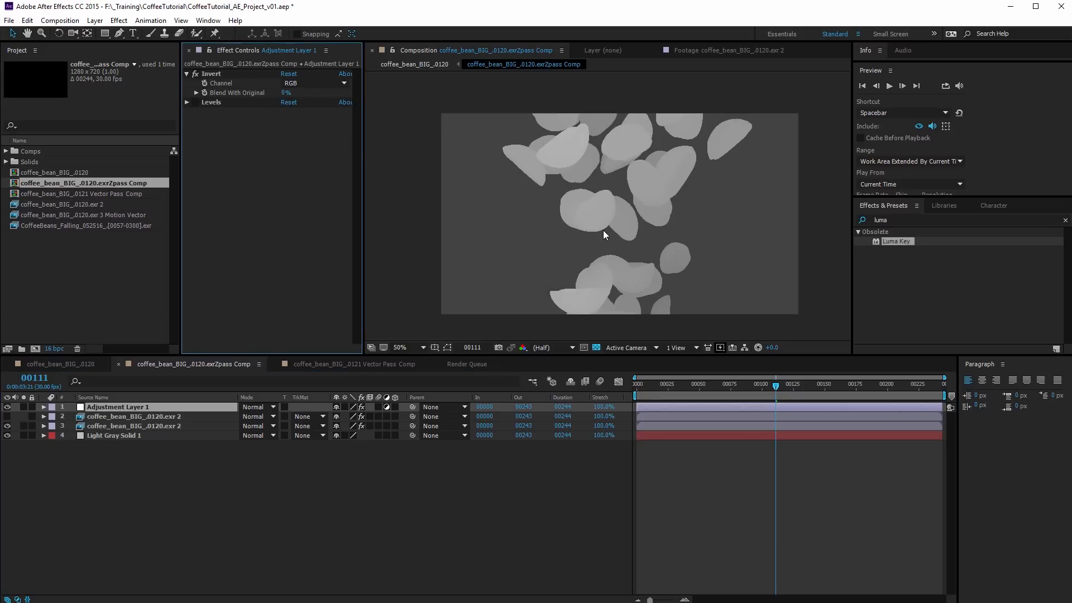
scroll(602, 230, up, 1)
scroll(602, 230, down, 1)
click(198, 103)
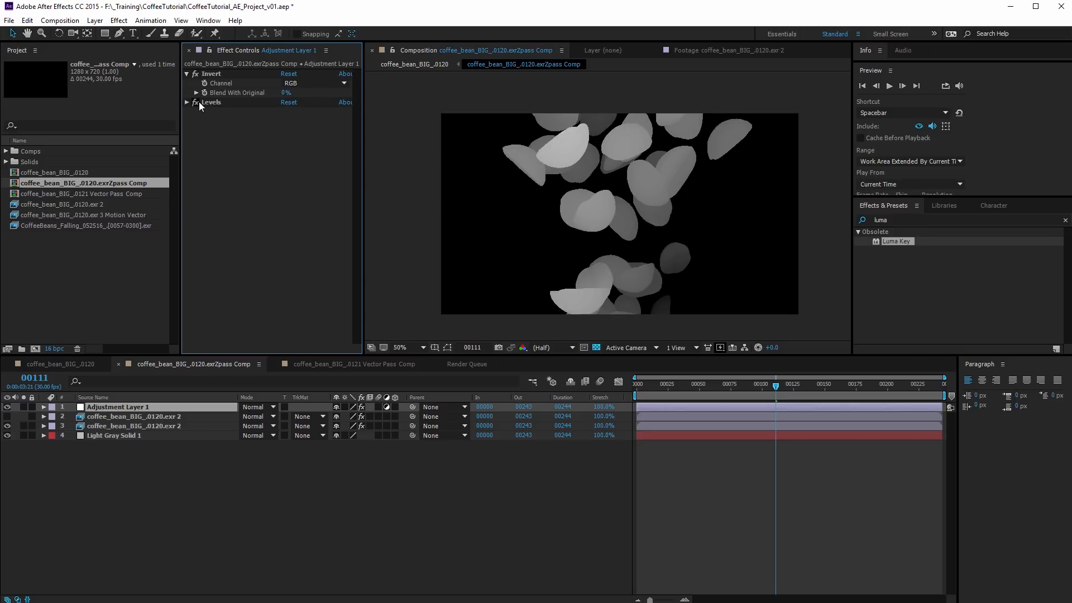
Reset Levels on Adjustment Layer 1, then set Input Black to about 15677 and Input White to about 24287
click(186, 103)
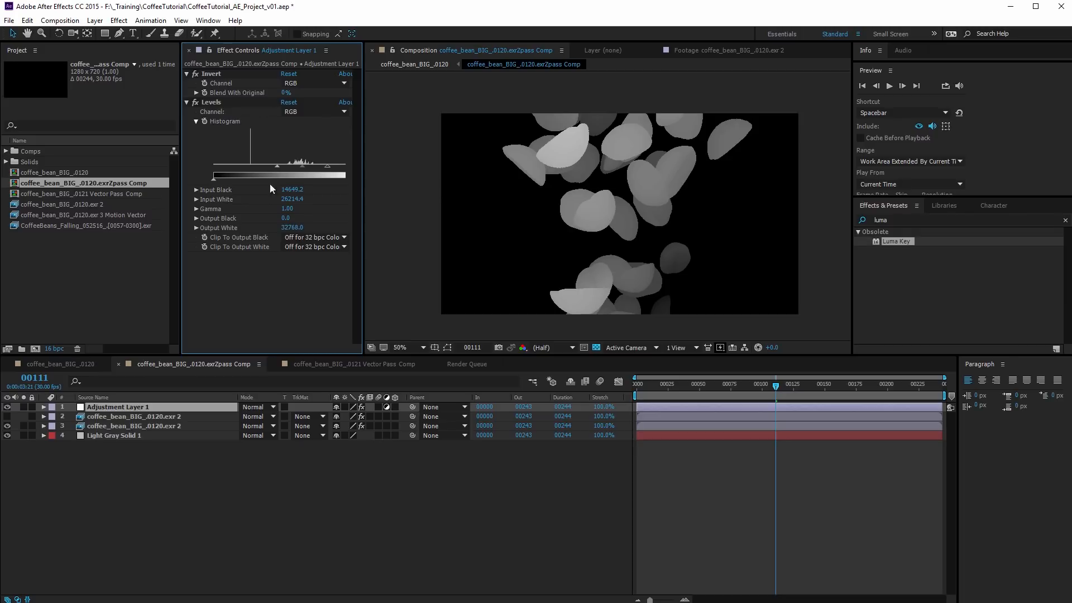
click(289, 102)
drag(363, 228, 421, 231)
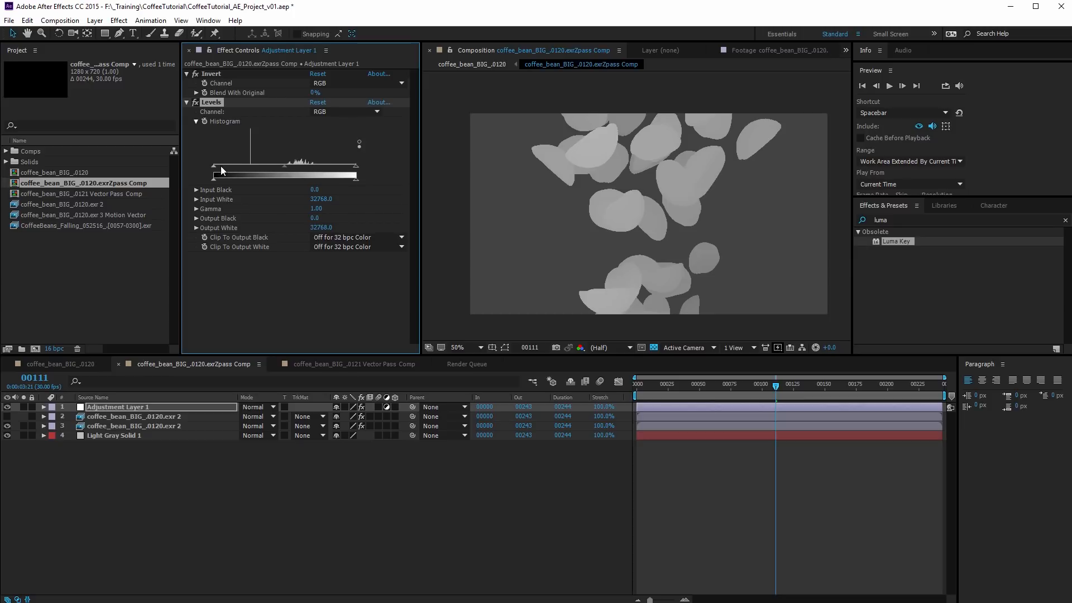
drag(213, 167, 281, 169)
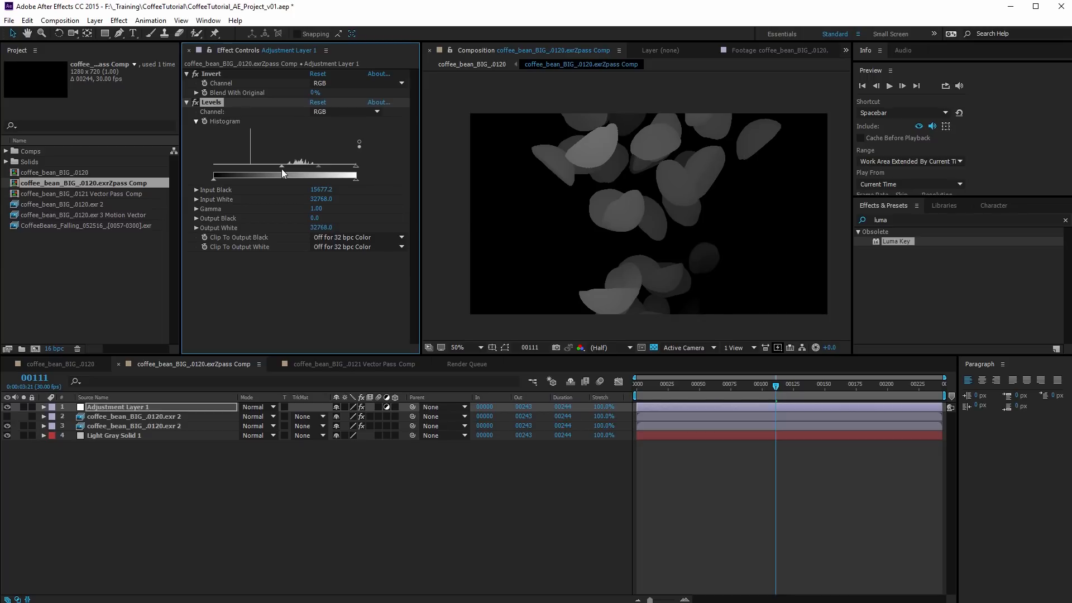
drag(355, 167, 320, 167)
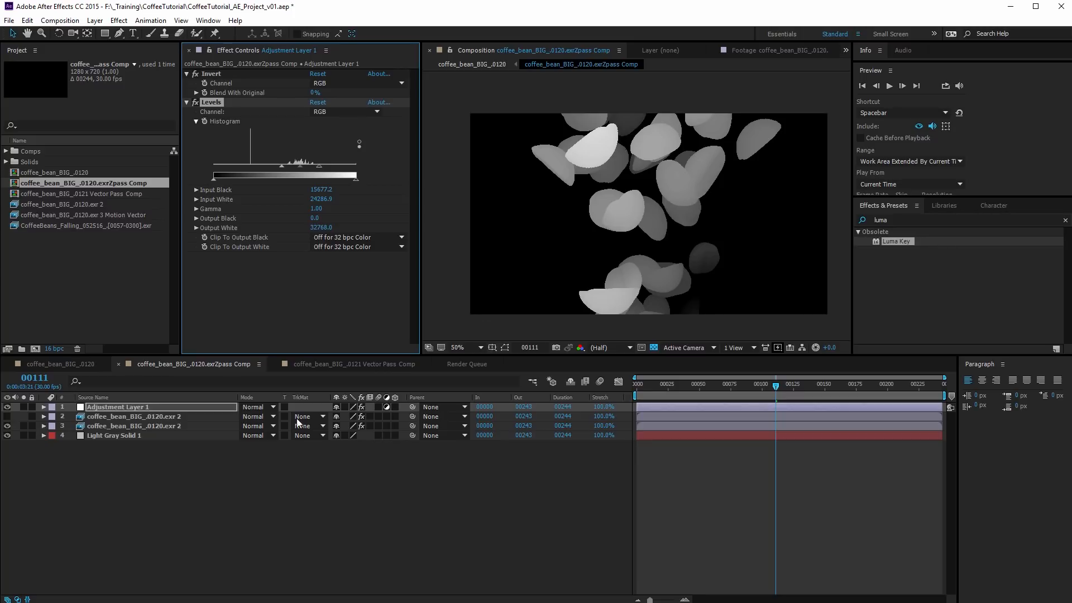
click(270, 488)
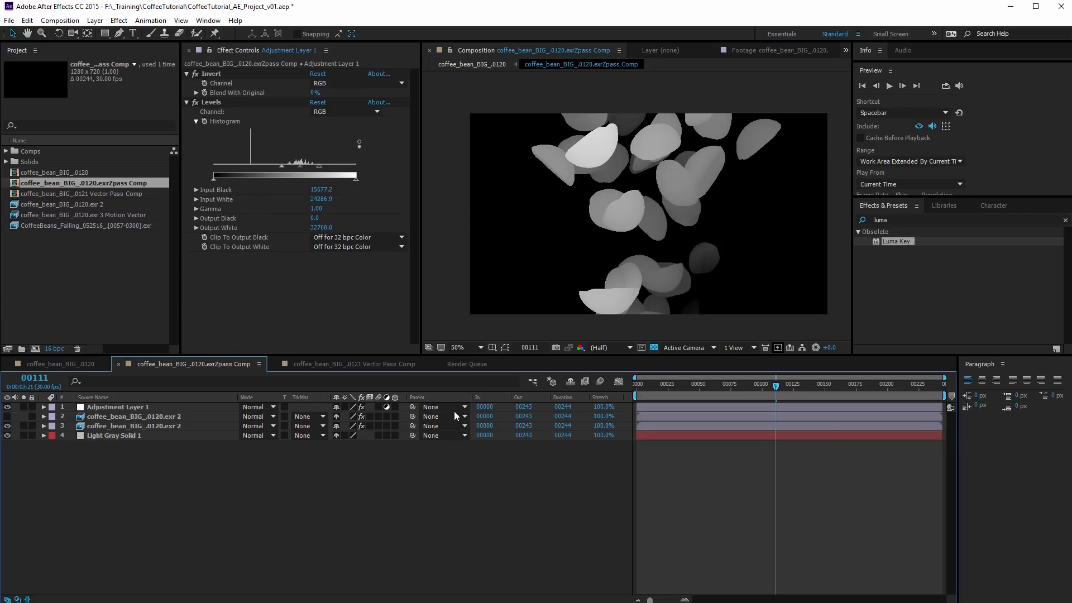
Switch to the parent coffee_bean_BIG_.0120 comp and hide Adjustment Layer 4 and Motion Blur Adj Lyr
click(532, 382)
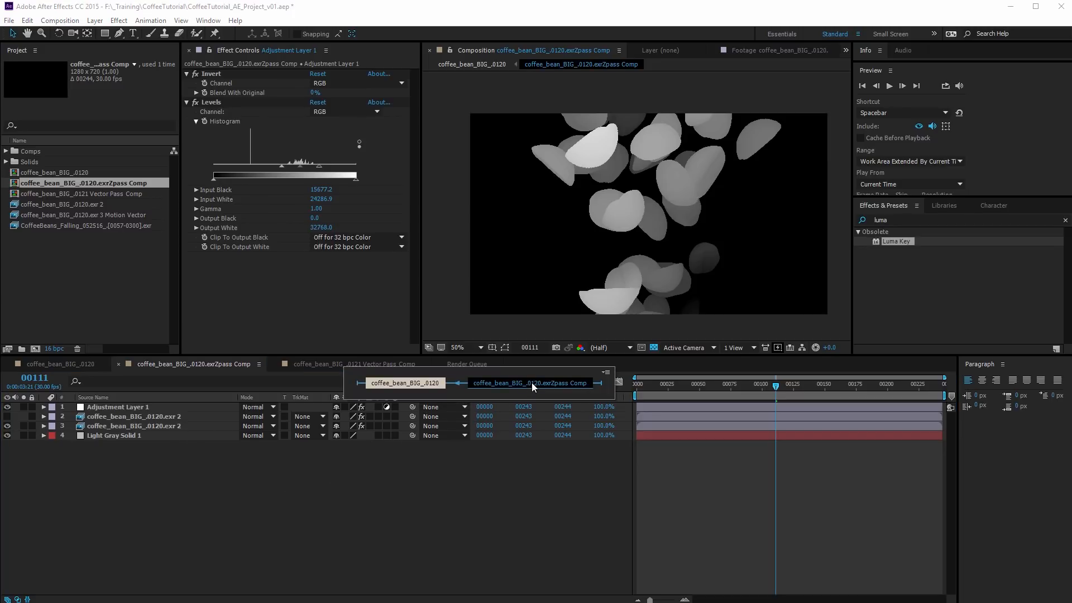
click(416, 383)
click(7, 407)
click(7, 435)
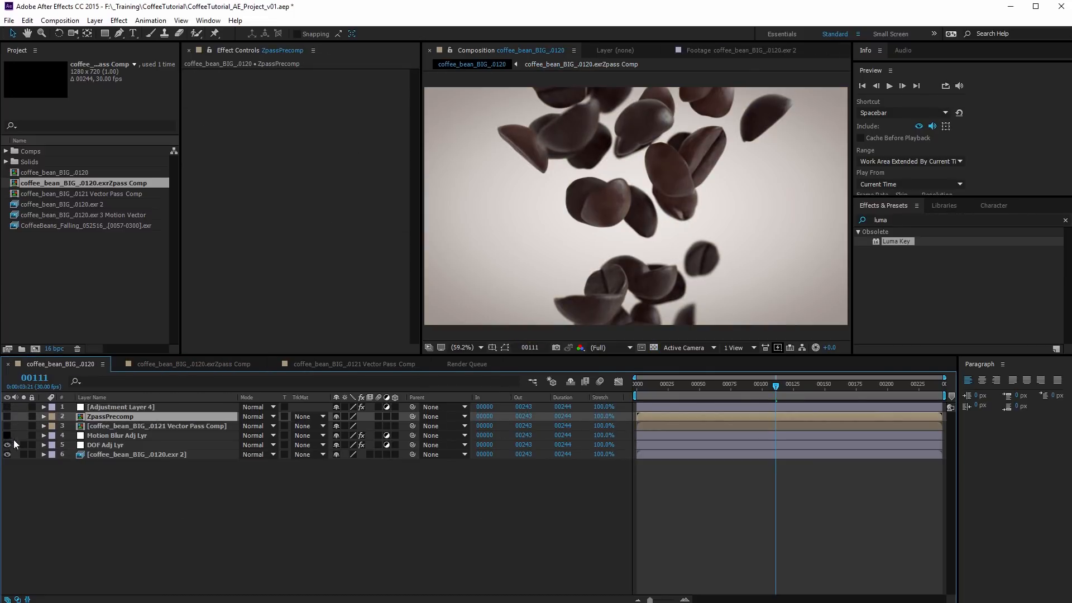
Remove the FL Depth Of Field effect from DOF Adj Lyr and delete that layer from the comp
click(119, 445)
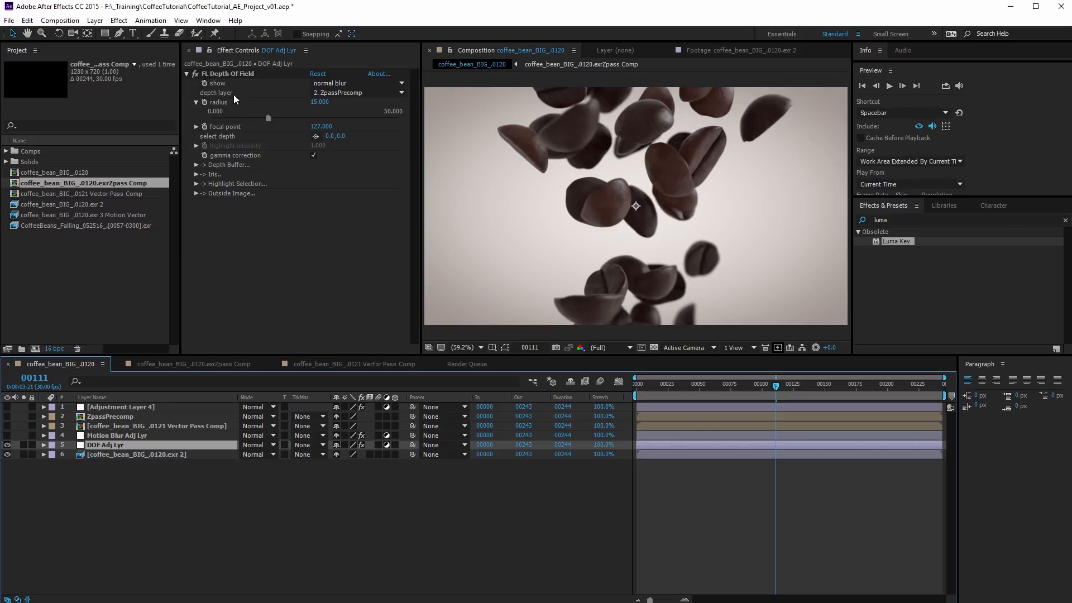
click(232, 74)
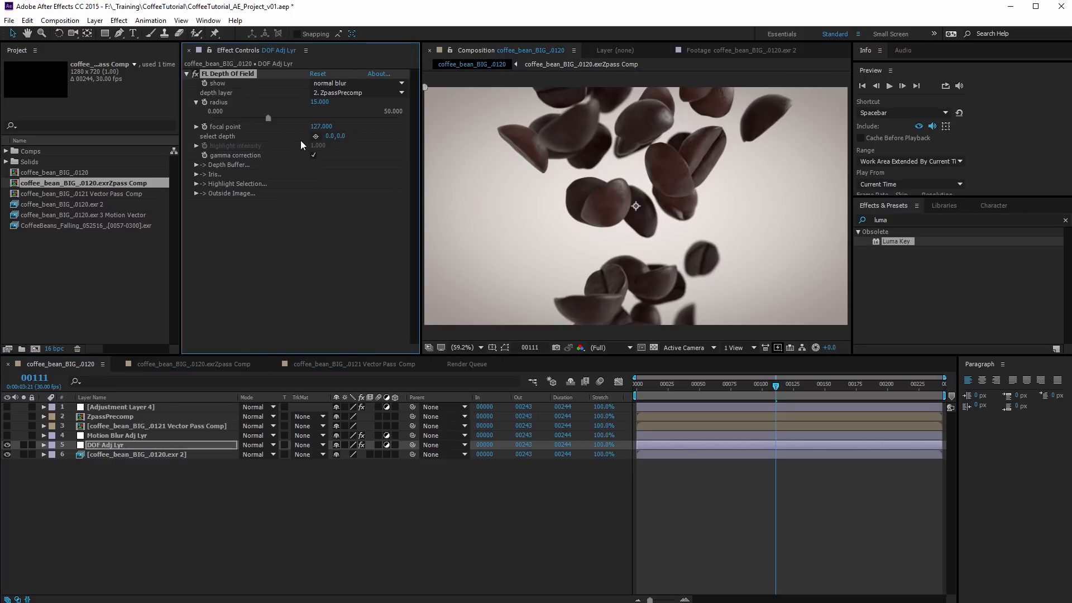
key(Delete)
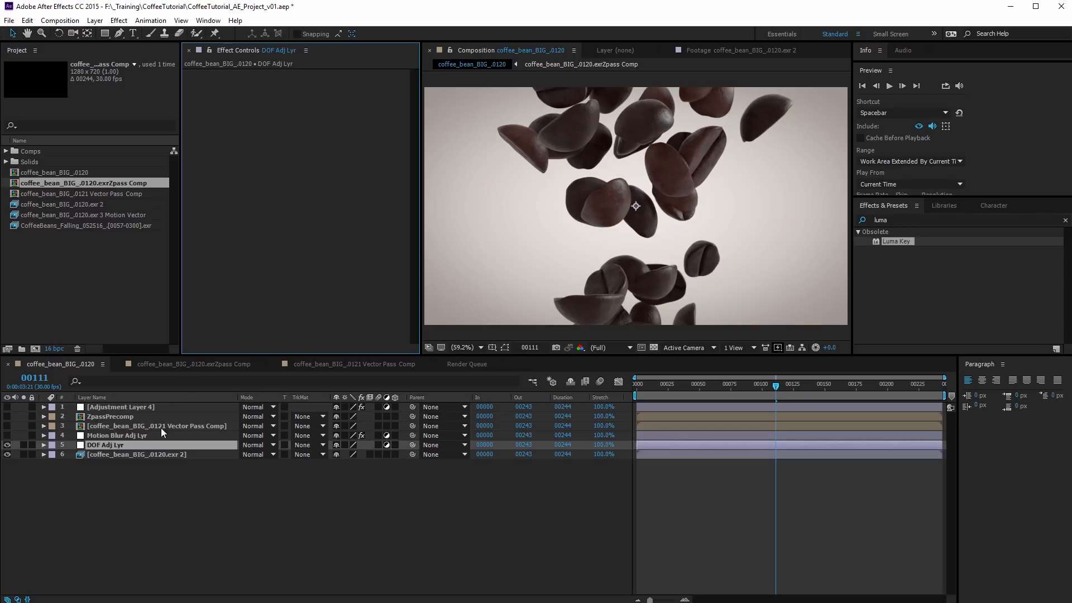
click(122, 470)
click(104, 444)
key(Delete)
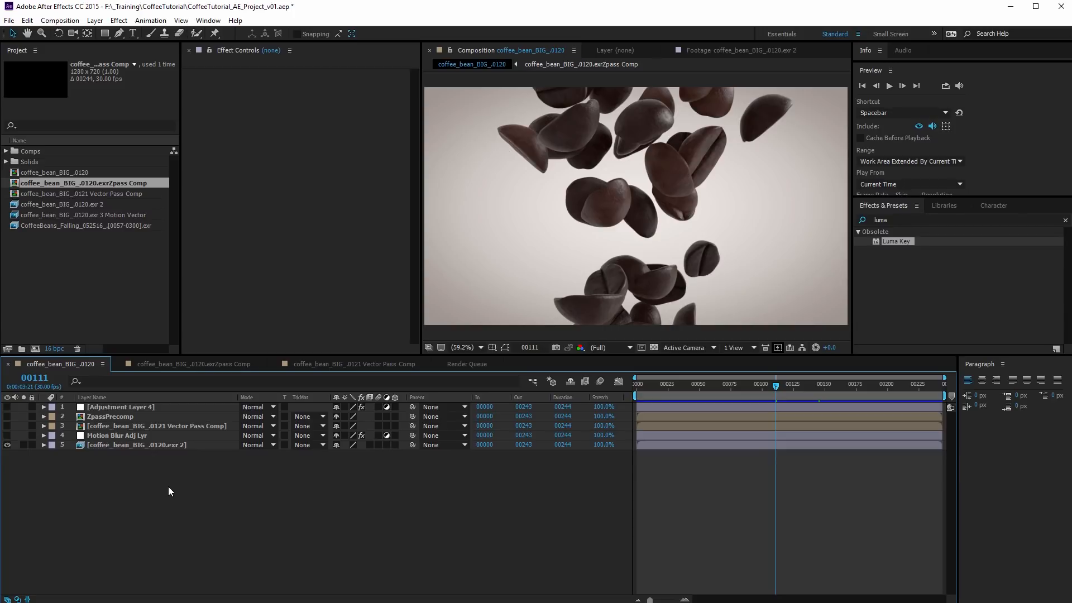
Create a new adjustment layer, place it directly above the EXR footage layer and rename it DOF
key(ctrl+alt+y)
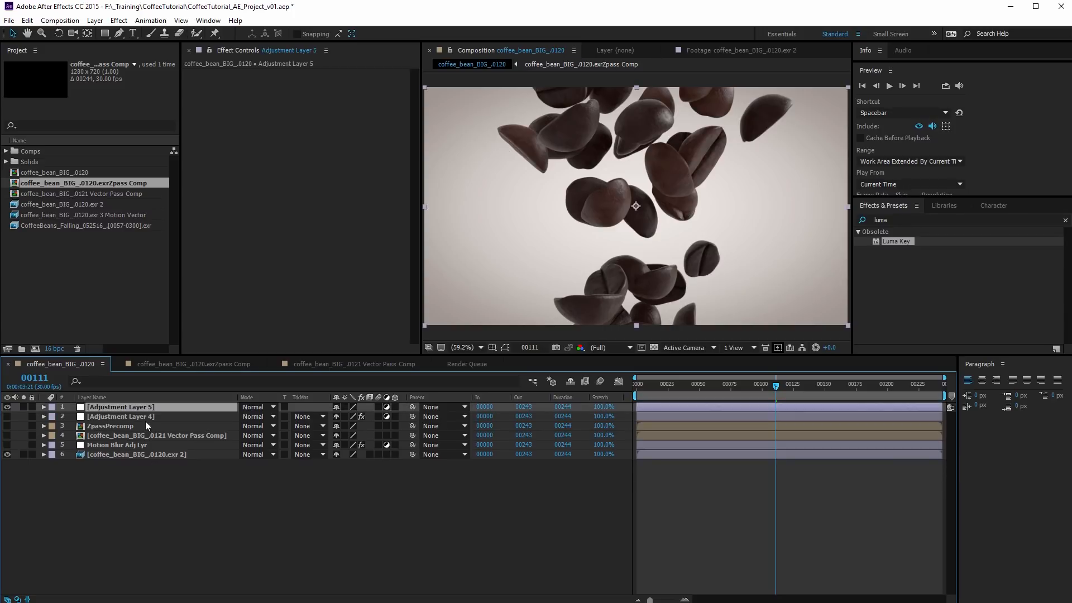
drag(148, 407, 110, 449)
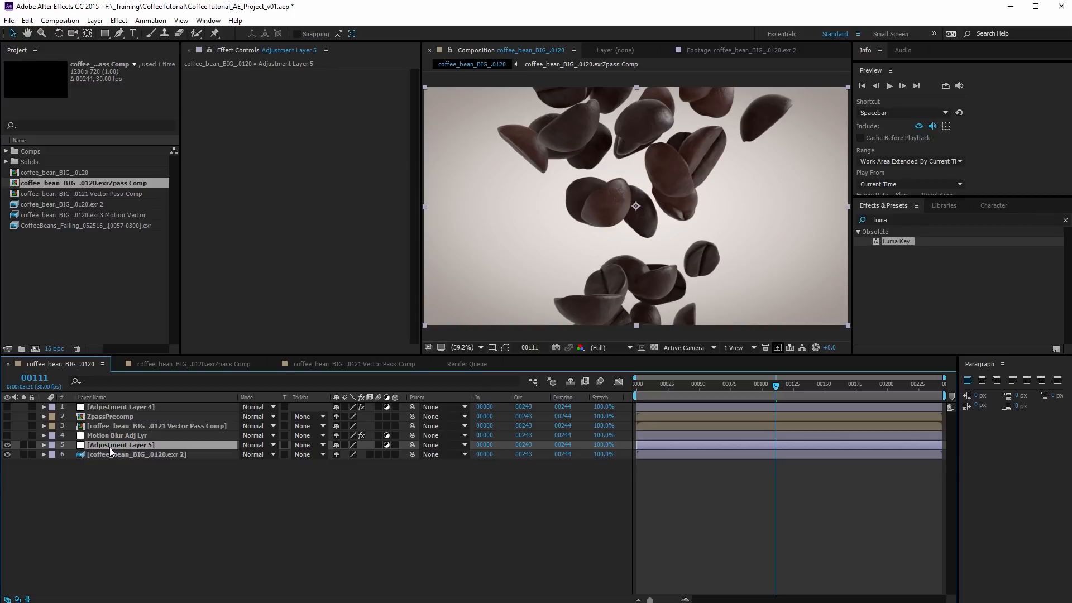
right_click(110, 451)
click(132, 439)
text(DOF)
key(Return)
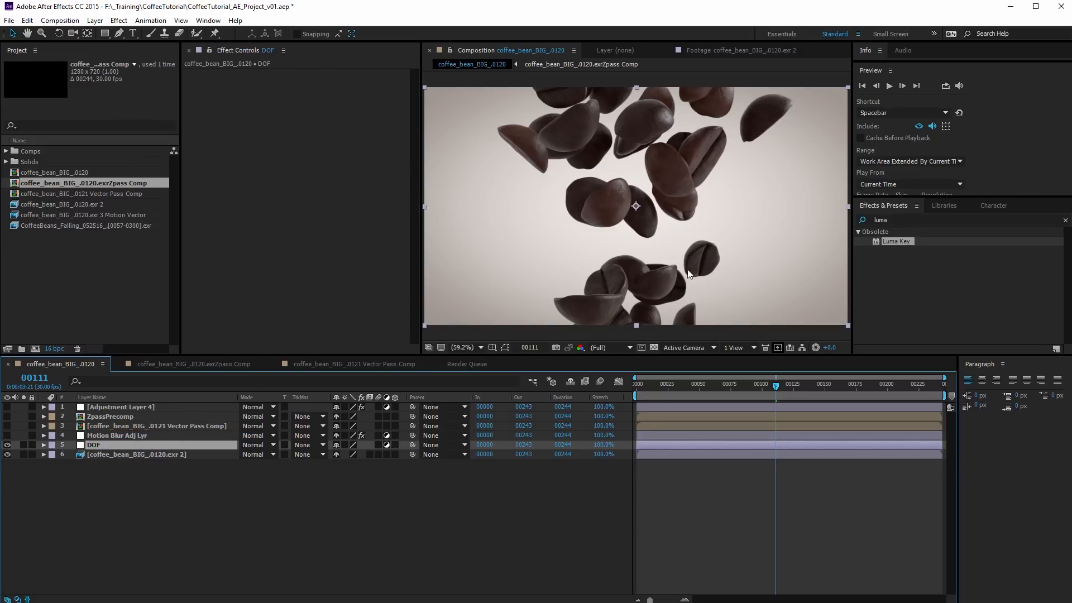
Find the Frischluft FL Depth Of Field effect and apply it to the DOF adjustment layer
click(910, 219)
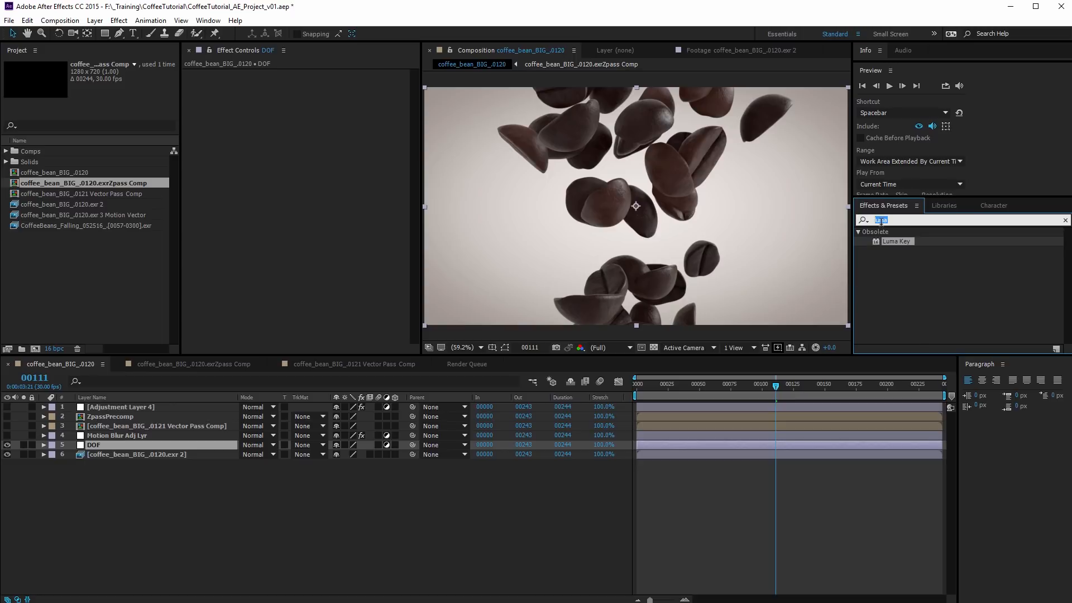
text(depth)
key(BackSpace)
key(BackSpace)
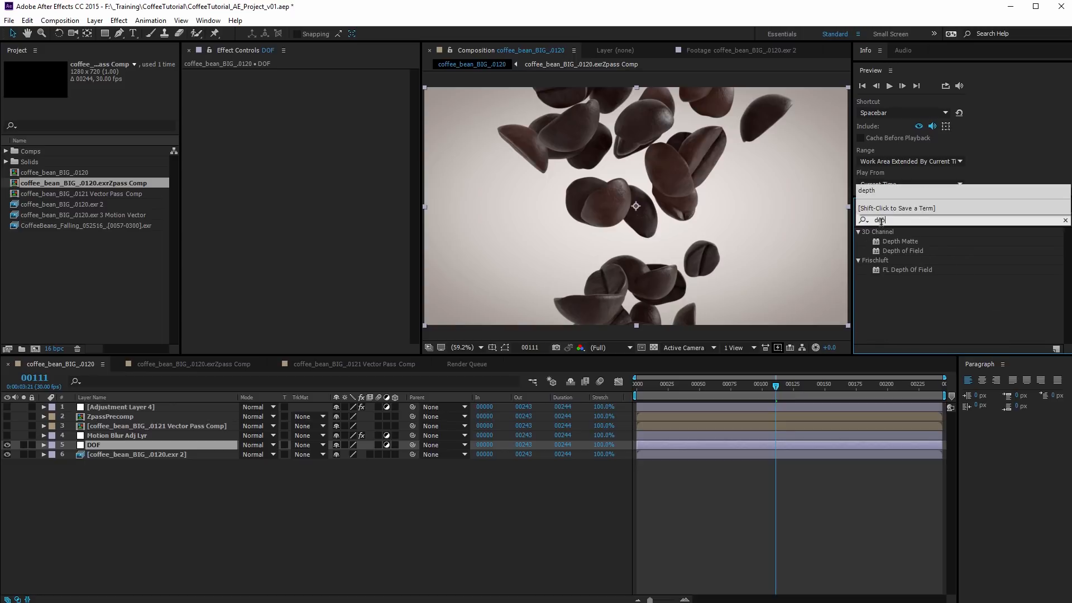
drag(897, 269, 331, 229)
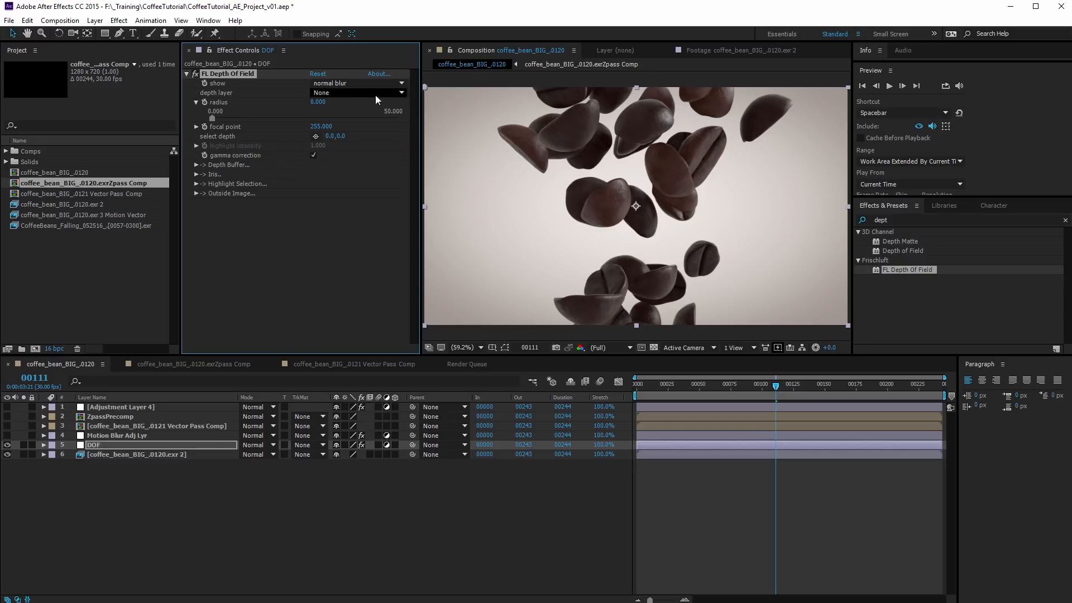
Set the FL Depth Of Field effect's depth layer to ZpassPrecomp and its radius to 15
click(360, 83)
click(245, 250)
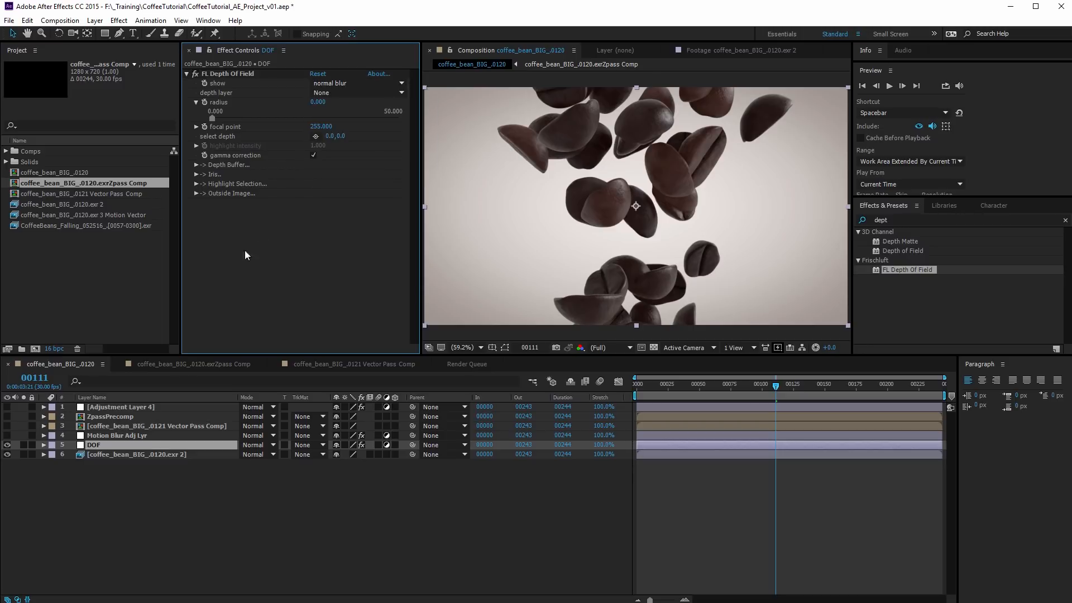
click(333, 94)
click(357, 133)
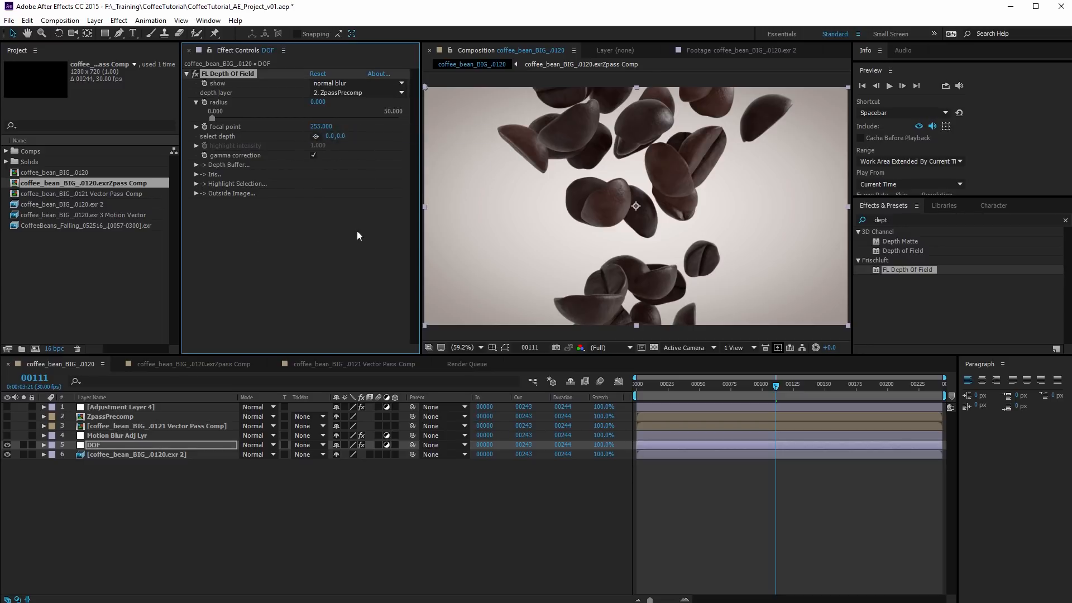
click(320, 104)
text(15)
key(Return)
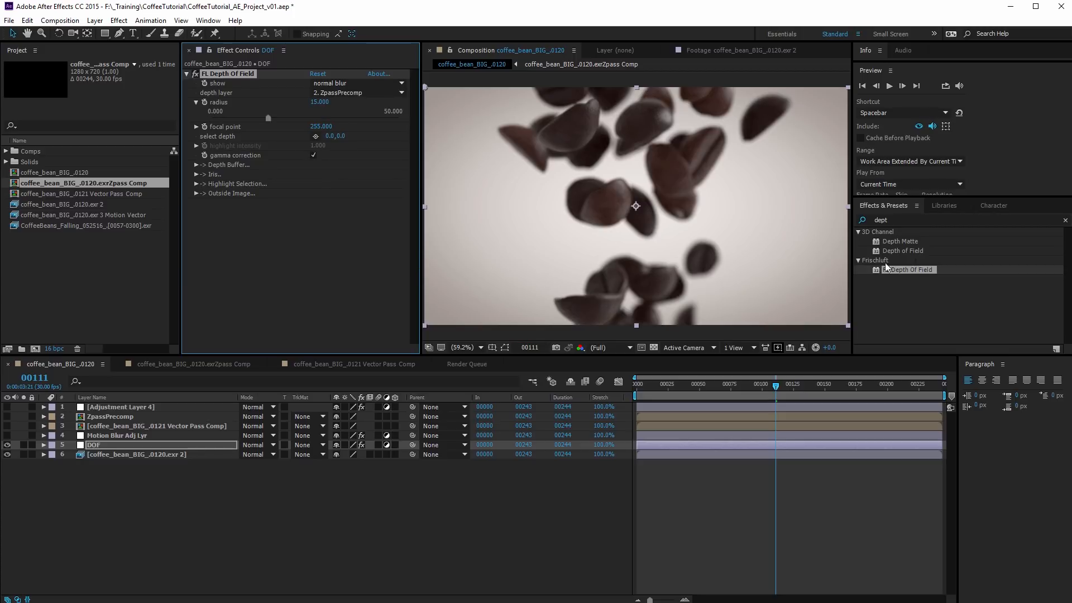
Enlarge the composition viewer by shrinking the surrounding Effects & Presets, Project, Effect Controls and Timeline areas
drag(853, 263, 945, 262)
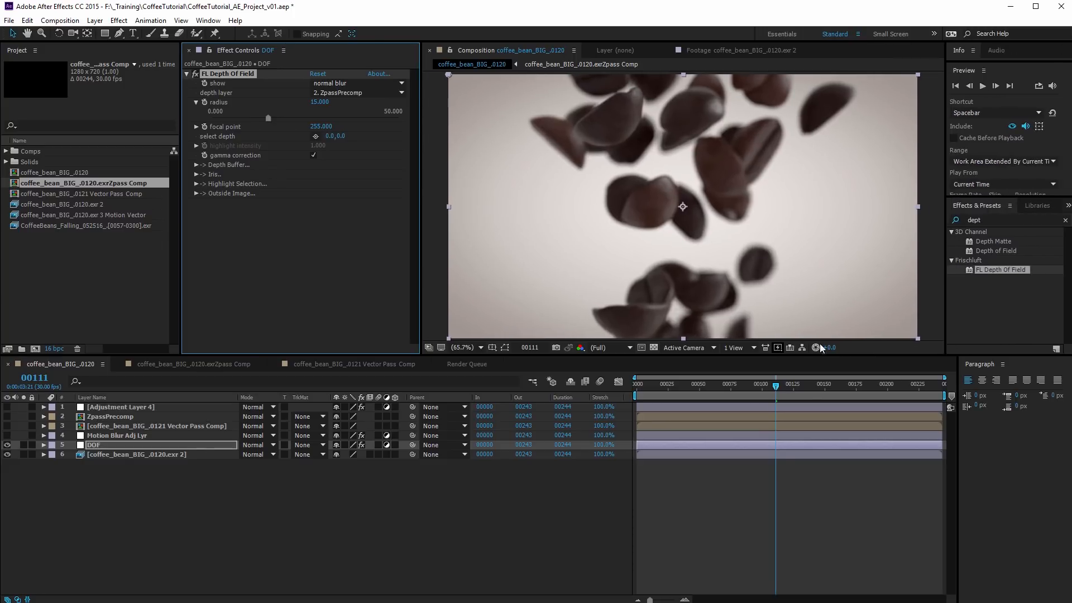
drag(734, 355, 734, 393)
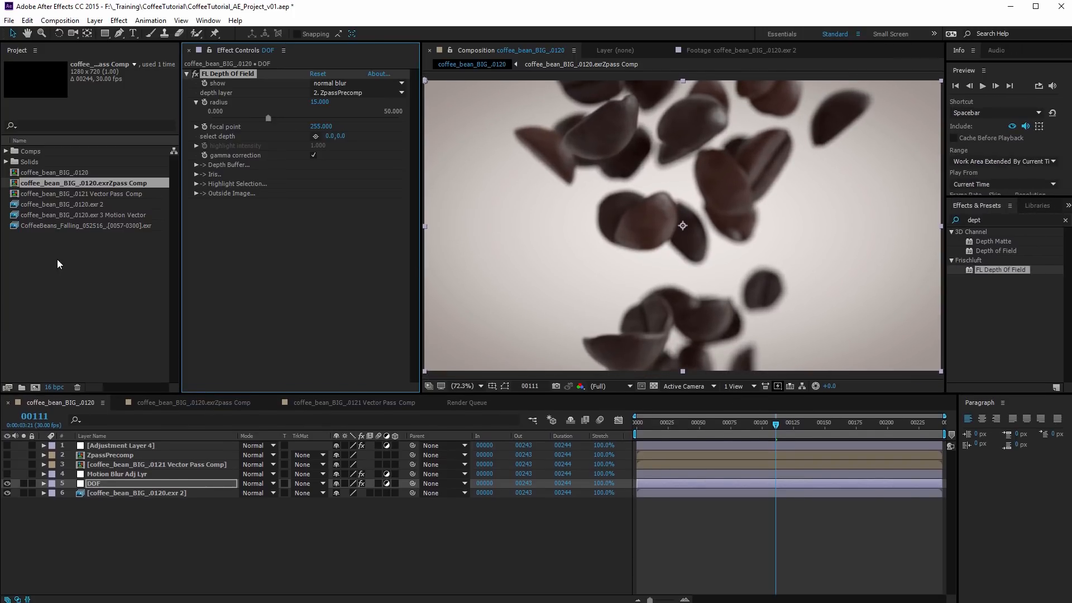
drag(181, 282, 67, 282)
drag(419, 273, 275, 267)
drag(366, 394, 363, 458)
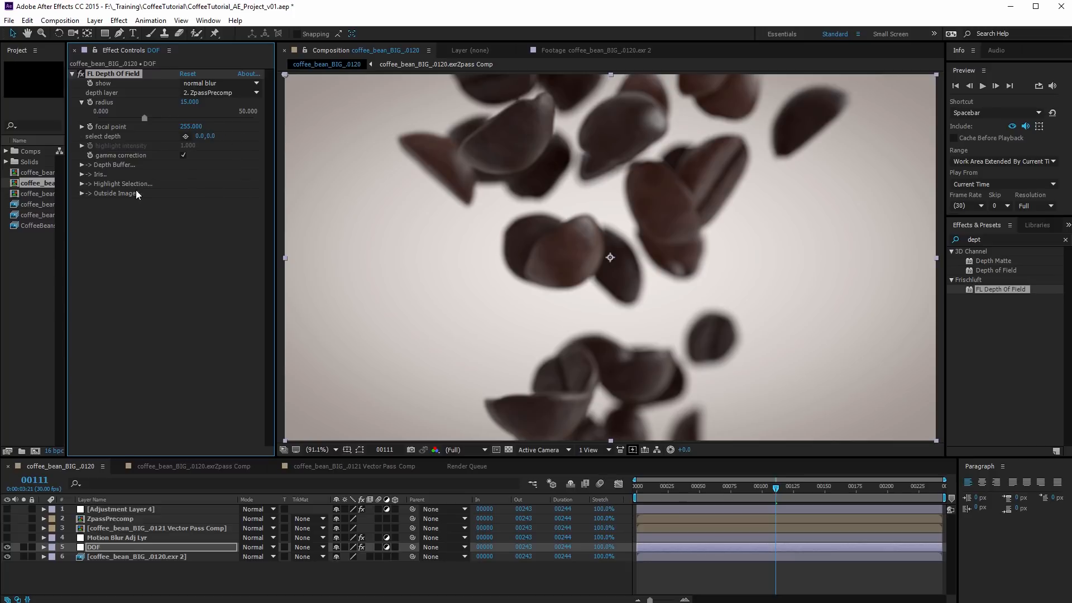
Sample the select depth point on several beans in the image, finishing on the half bean at the lower edge
click(186, 136)
click(186, 136)
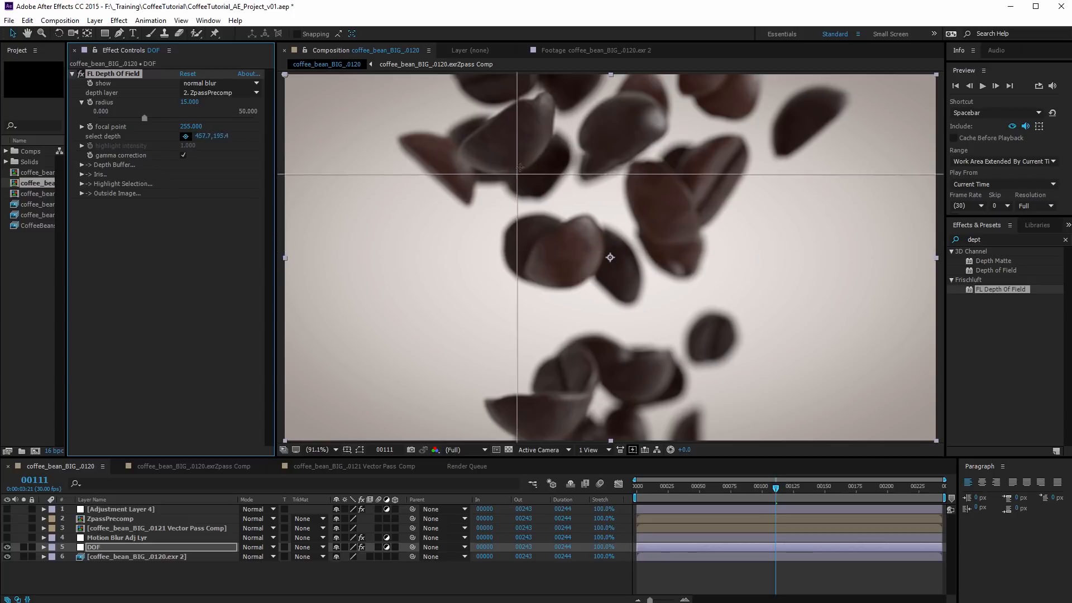
click(558, 185)
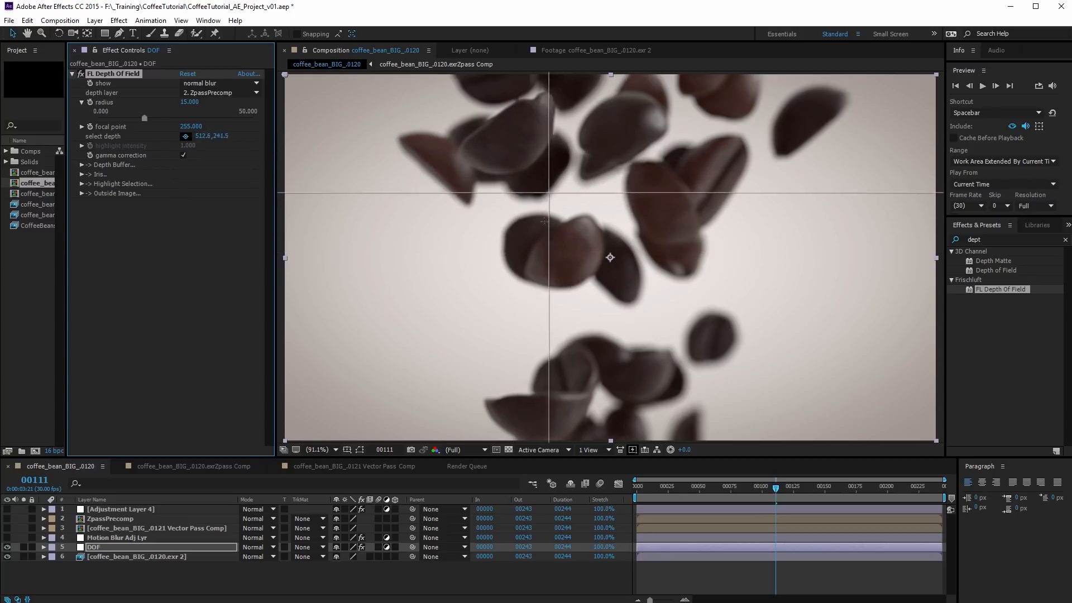
click(666, 210)
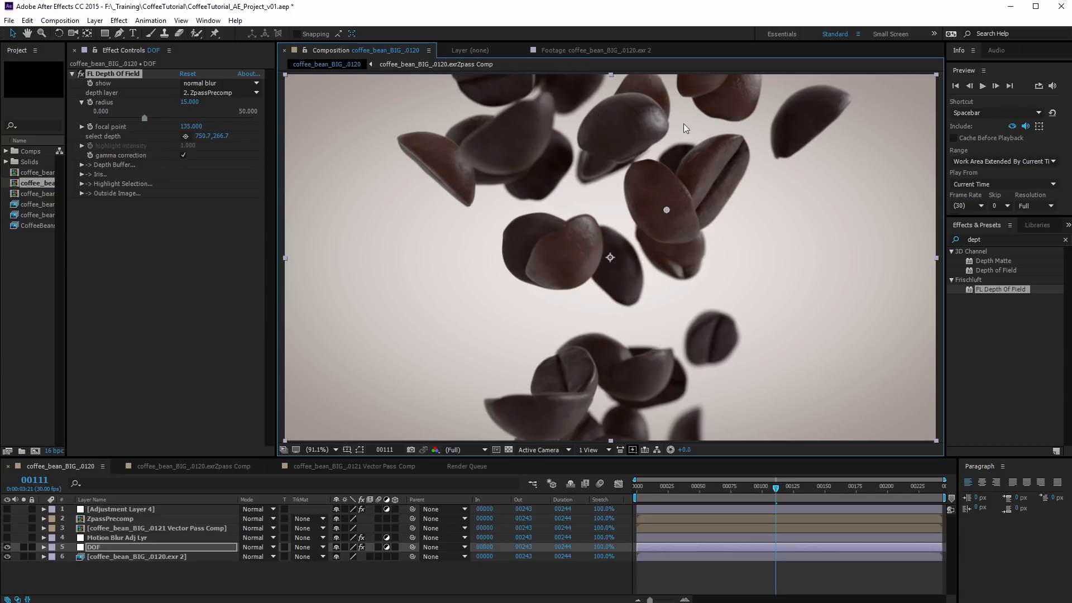
click(545, 405)
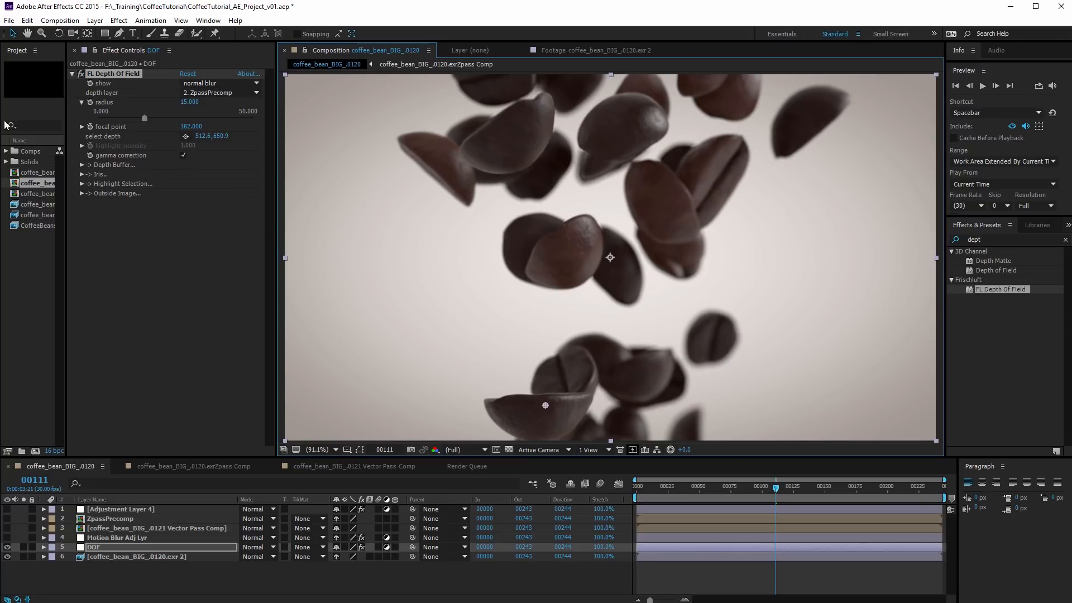
Set the focal point to 159 while viewing the effect's sharp zone, and return the display to normal blur
click(202, 82)
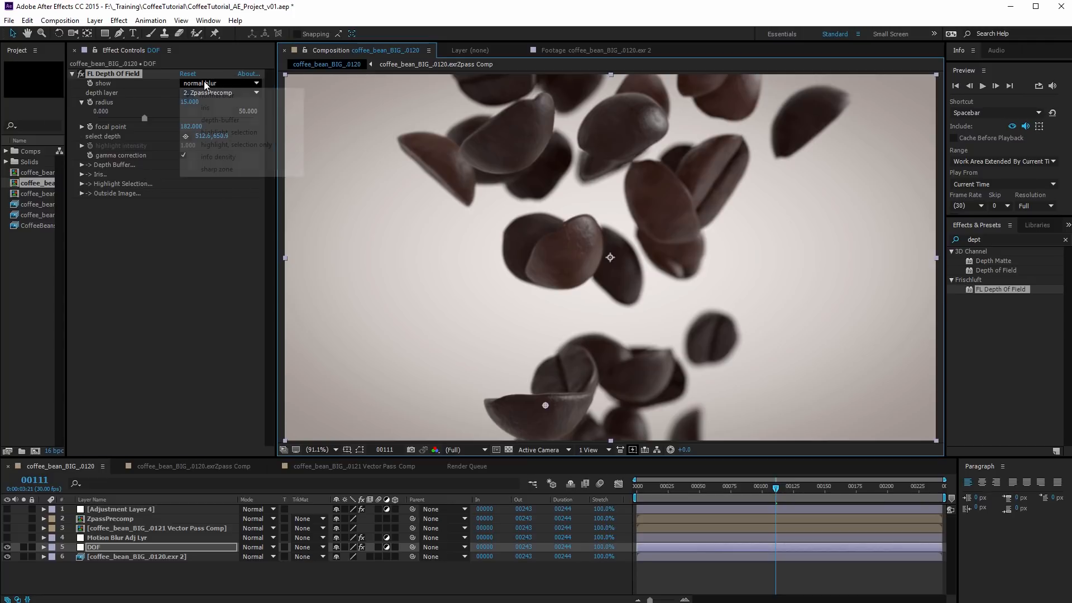
click(218, 169)
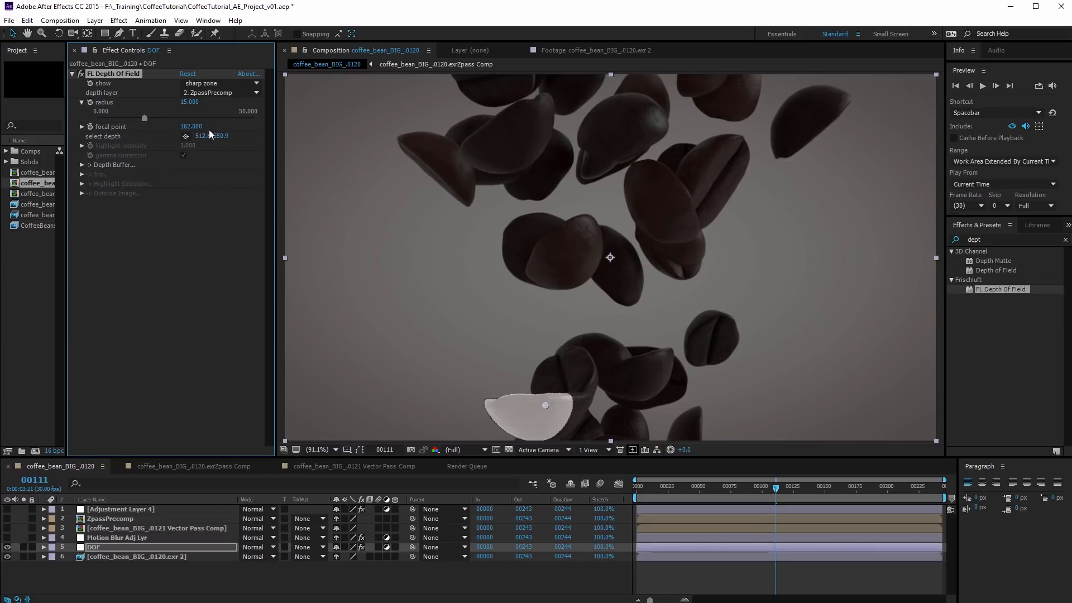
mouse_move(197, 127)
mouse_down()
mouse_move(135, 124)
mouse_move(189, 133)
mouse_up()
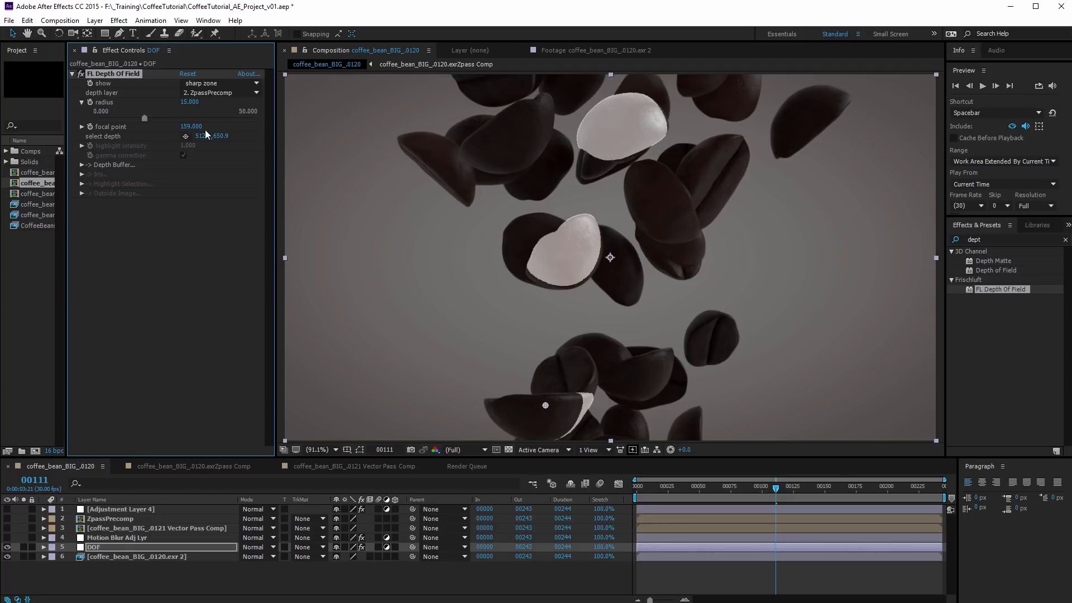
click(215, 82)
click(212, 91)
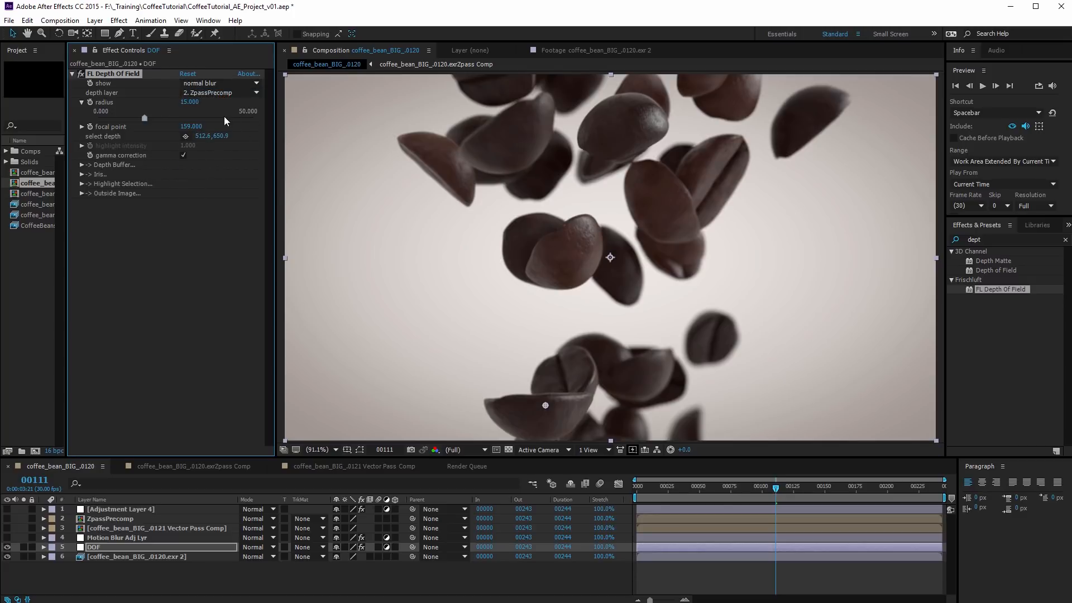
Set the depth of field radius to 20 and inspect the blurred bean edges up close
text(20)
key(Return)
scroll(504, 145, up, 5)
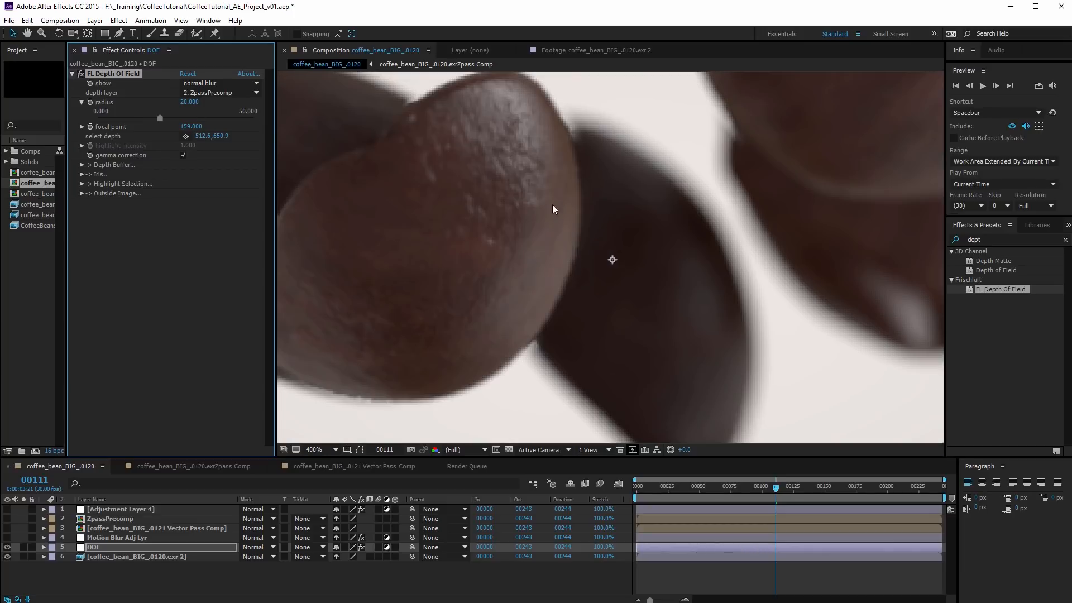
drag(443, 147, 630, 311)
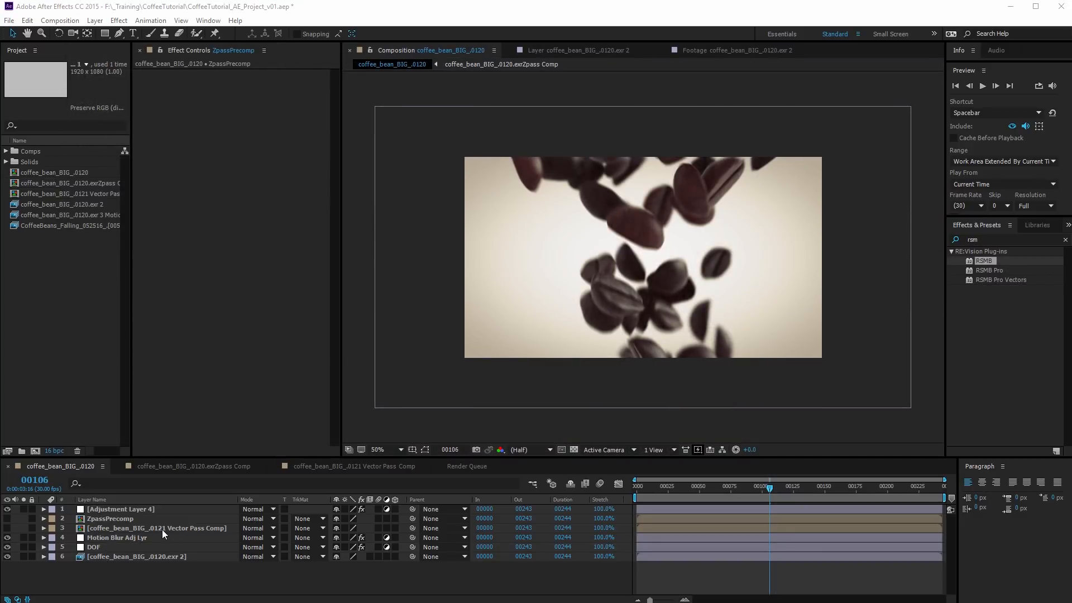
Open the Vector Pass Comp, set its EXtractoR layer to #0002#Motion Vector, and return to the parent coffee_bean_BIG_.0120 comp
double_click(114, 528)
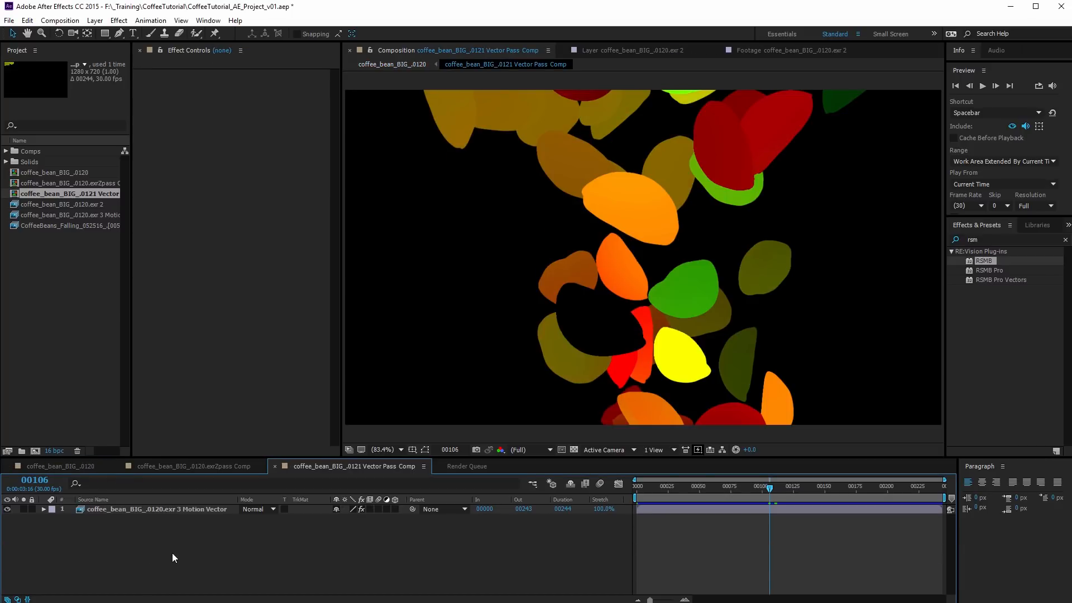
click(172, 508)
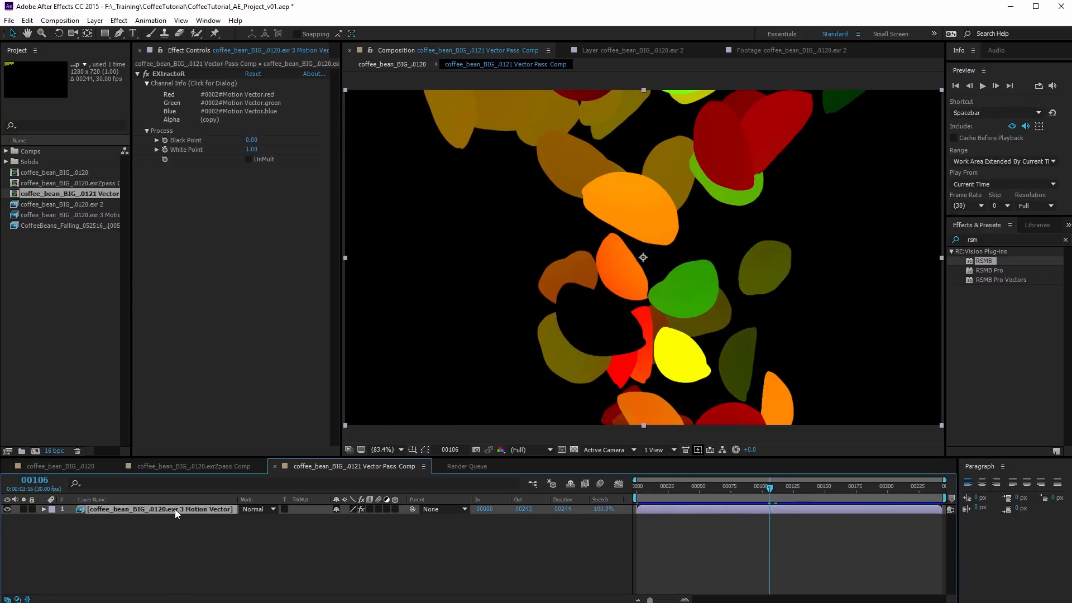
click(229, 100)
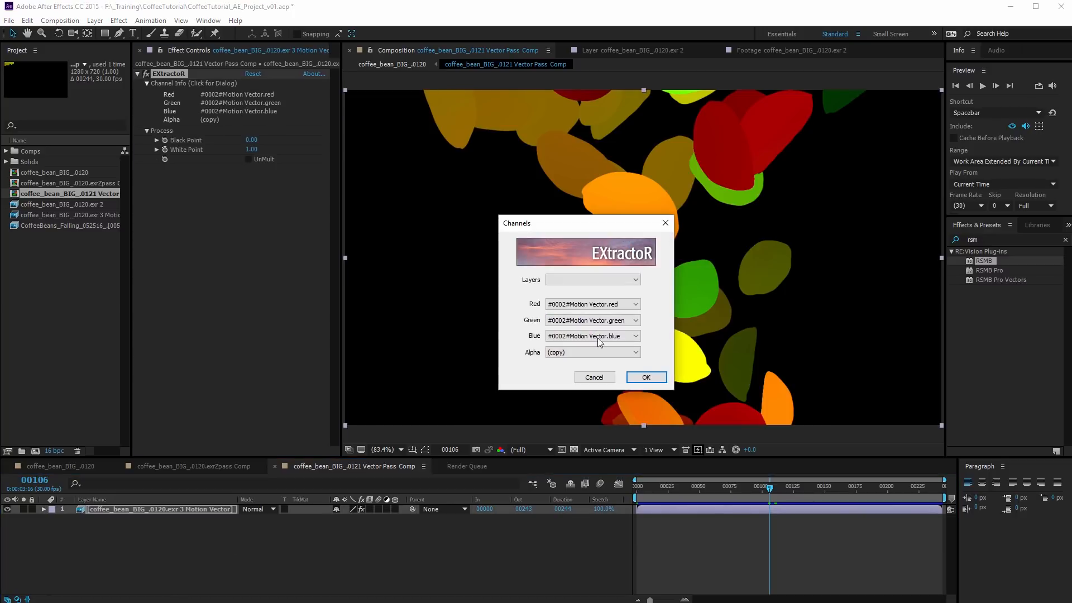
click(636, 279)
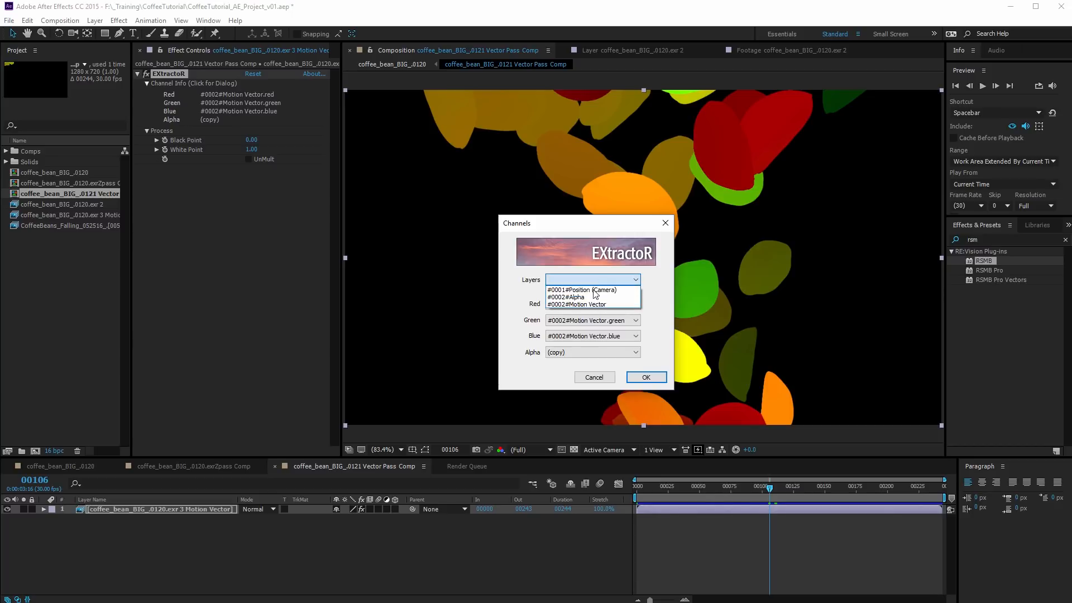
click(599, 306)
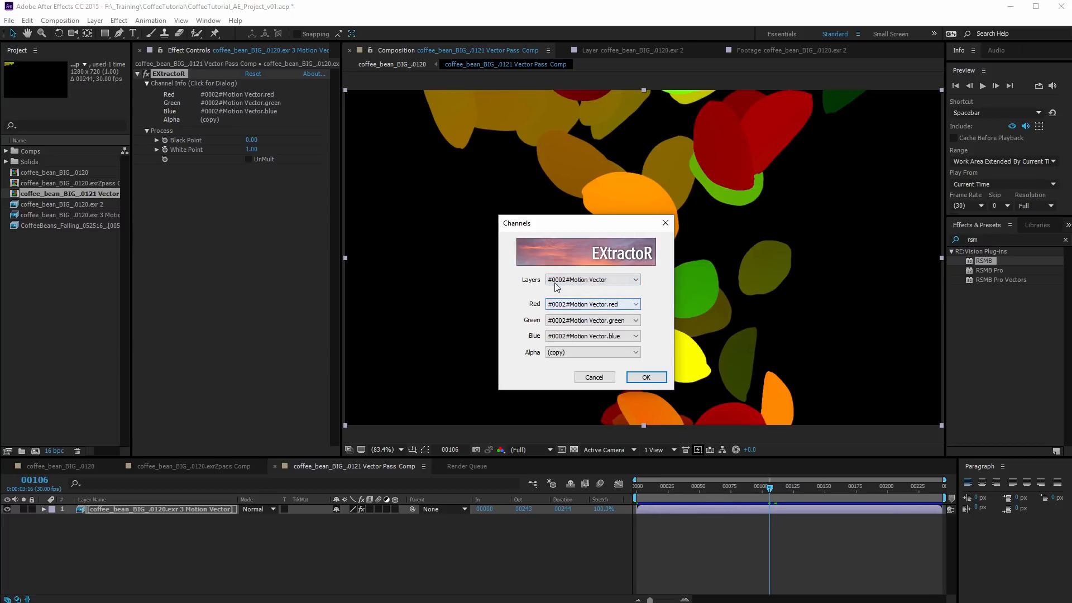
click(645, 377)
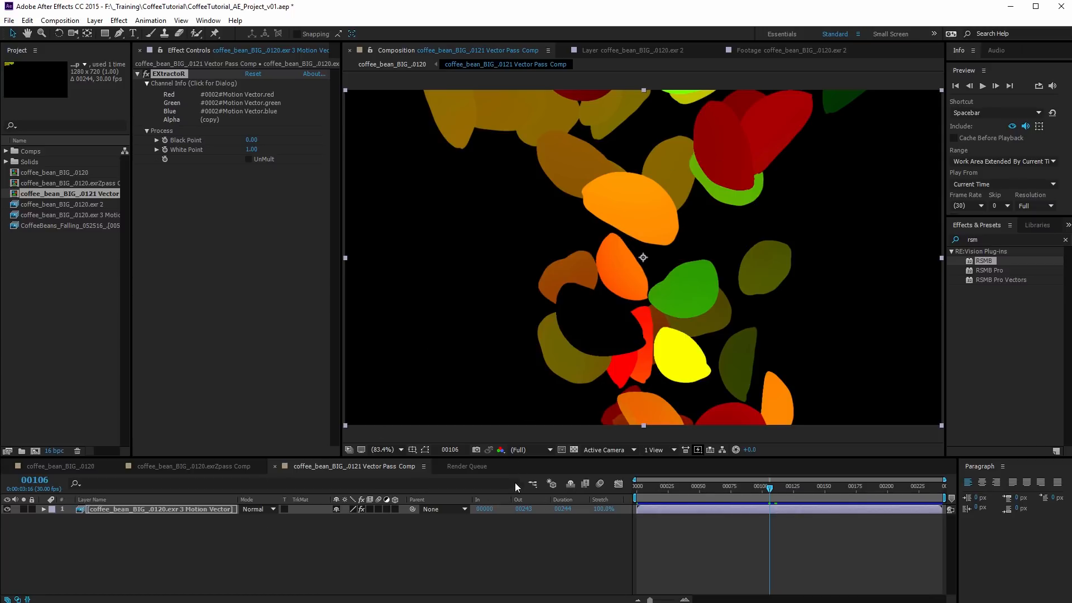
click(532, 484)
click(410, 487)
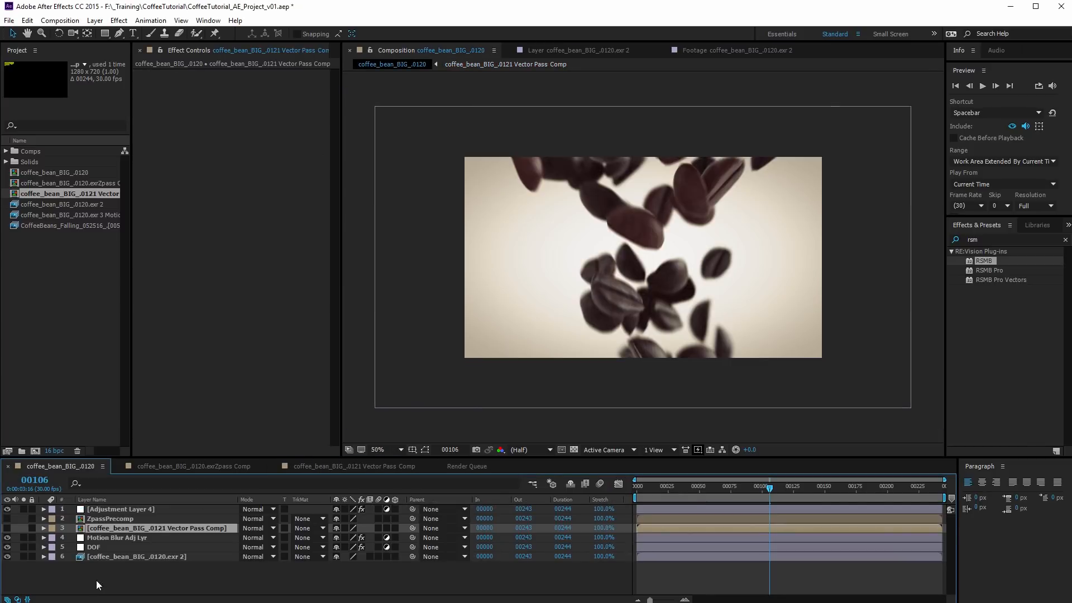
Replace the effect on Motion Blur Adj Lyr with a fresh RSMB and set its Alt Motion Src to the Vector Pass Comp
click(118, 537)
click(158, 73)
key(Delete)
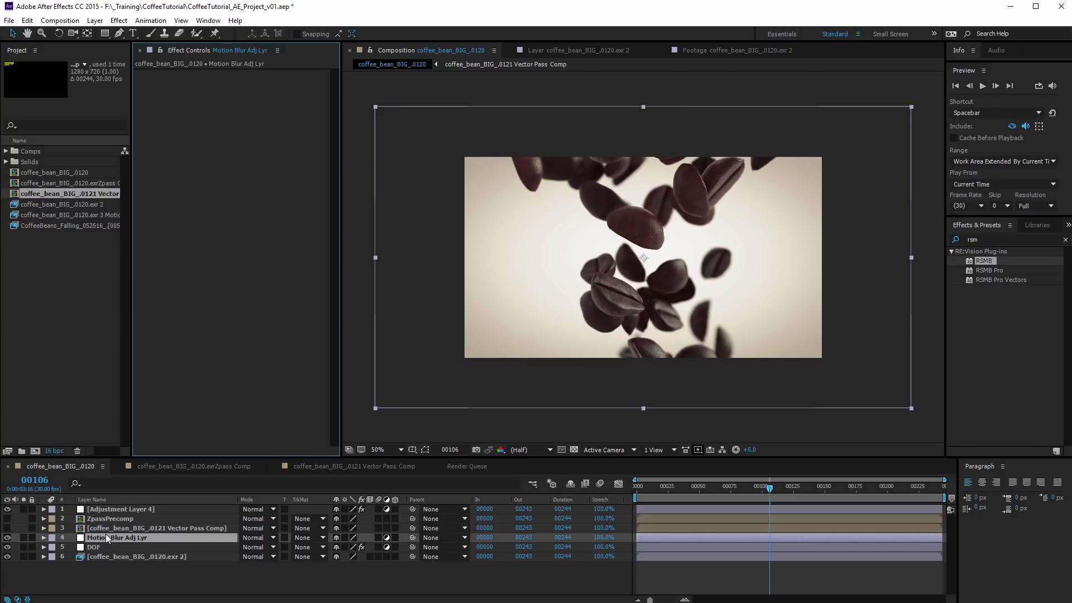
drag(984, 260, 225, 155)
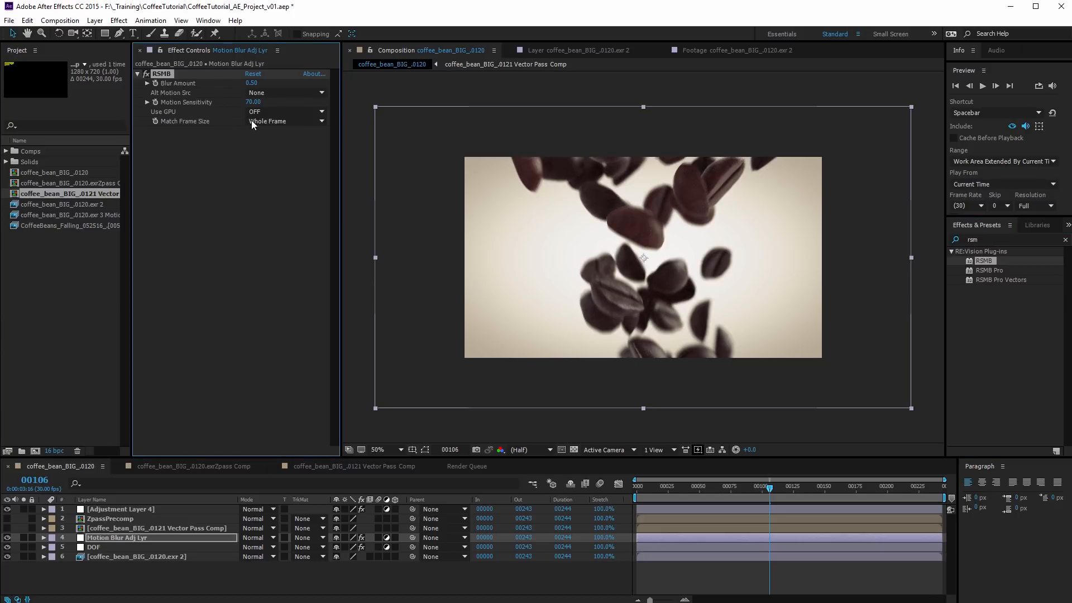
click(284, 93)
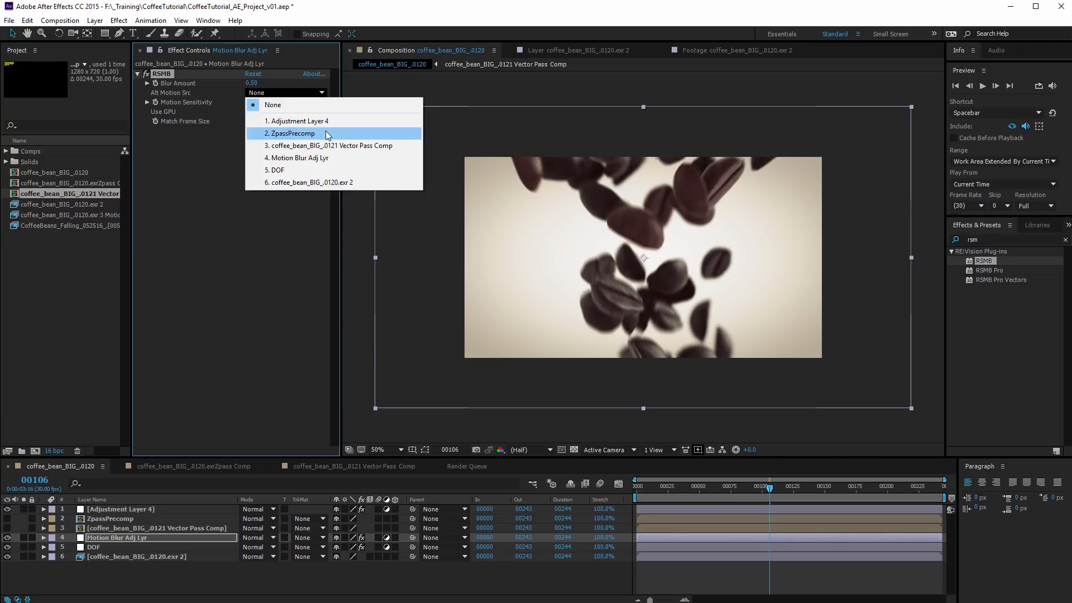
click(370, 146)
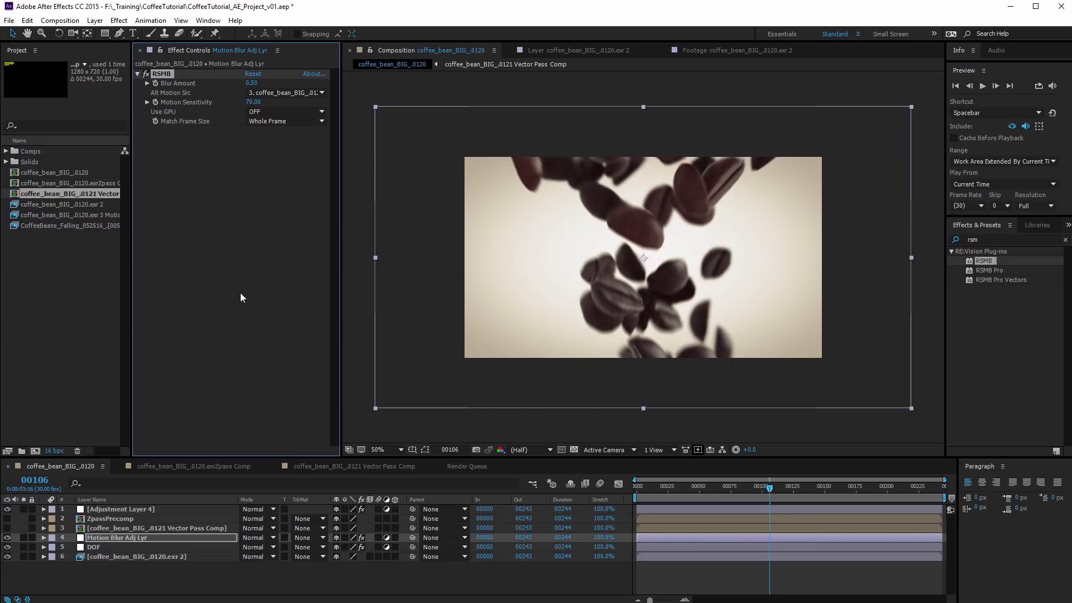
Compare the image with RSMB off and on at full size while the DOF layer is hidden, and show DOF again
click(7, 547)
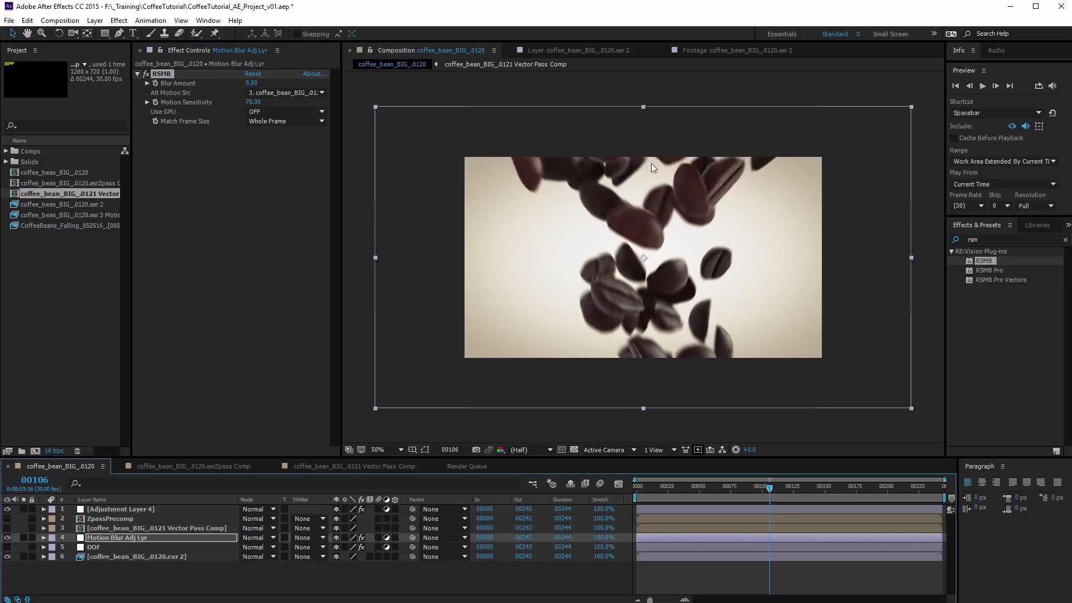
key(slash)
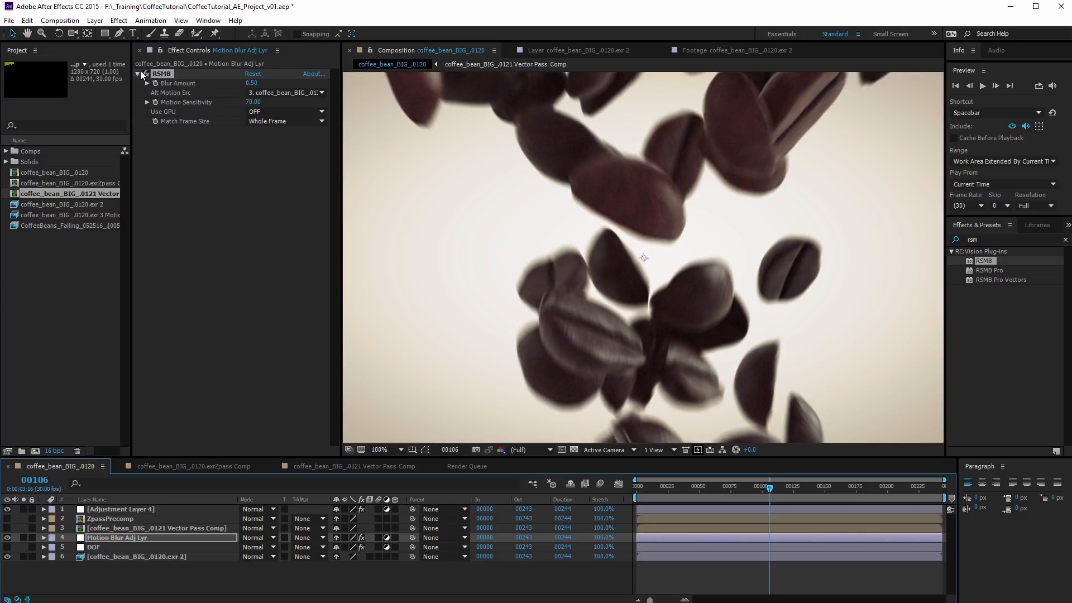
click(146, 73)
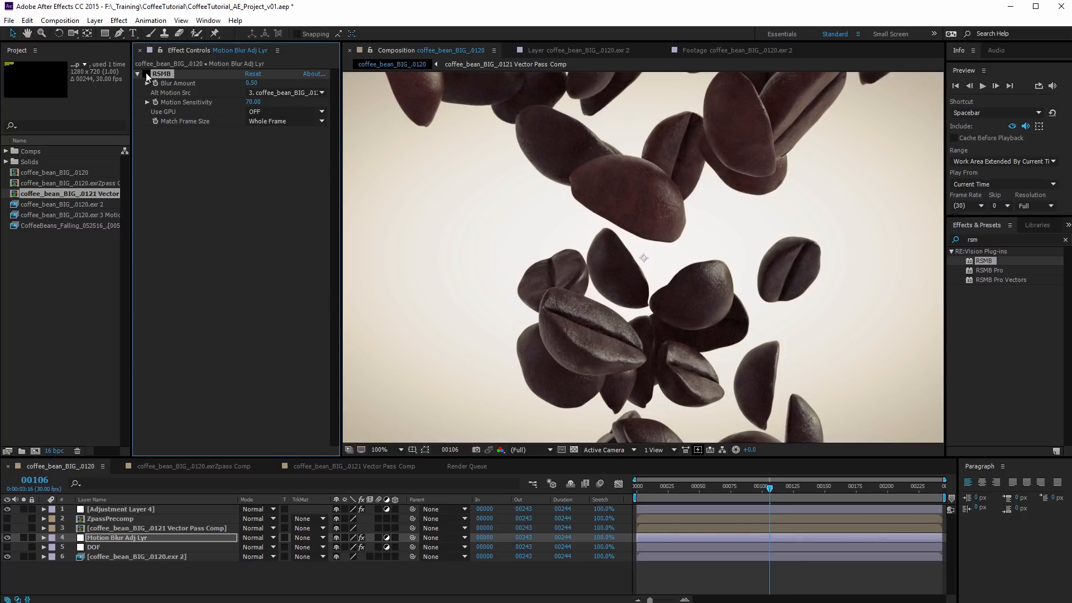
click(146, 74)
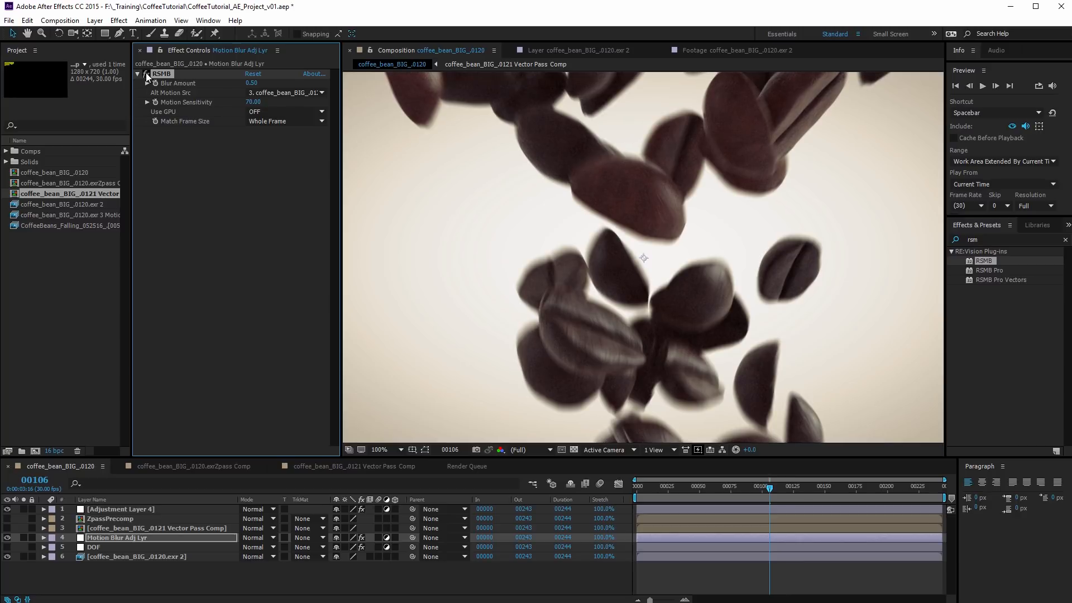
click(146, 74)
click(146, 73)
click(7, 547)
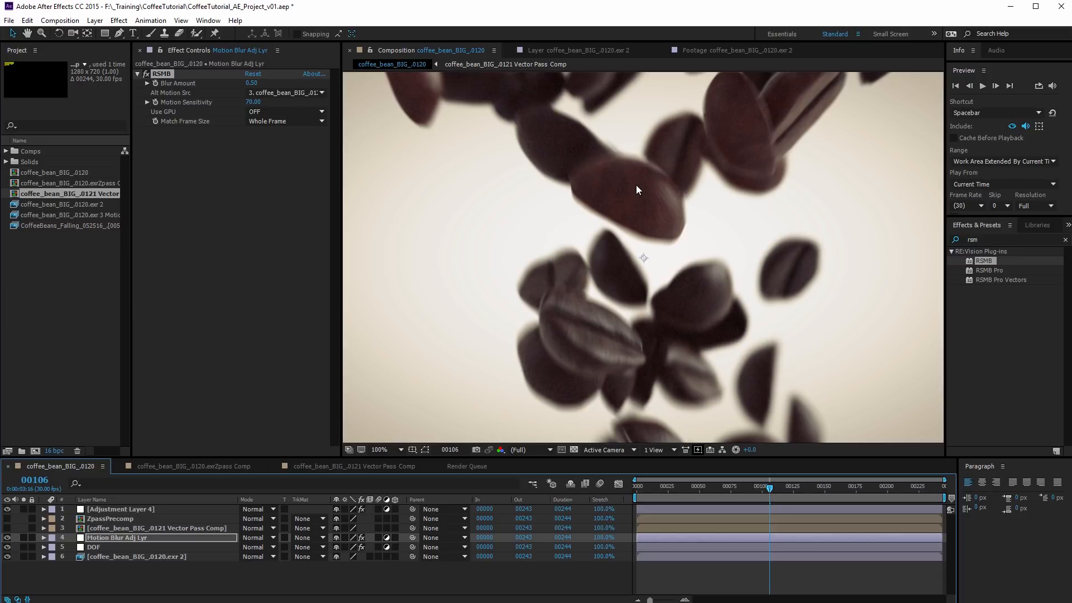
Review the combined depth of field and motion blur in a maximized viewer, and select the Vector Pass Comp layer
key(grave)
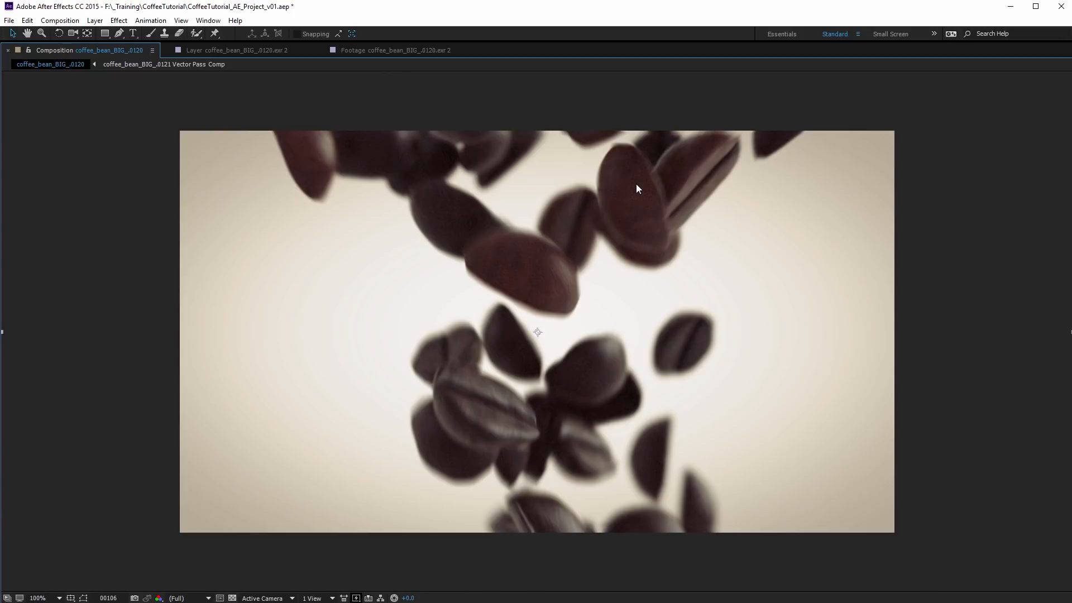
key(grave)
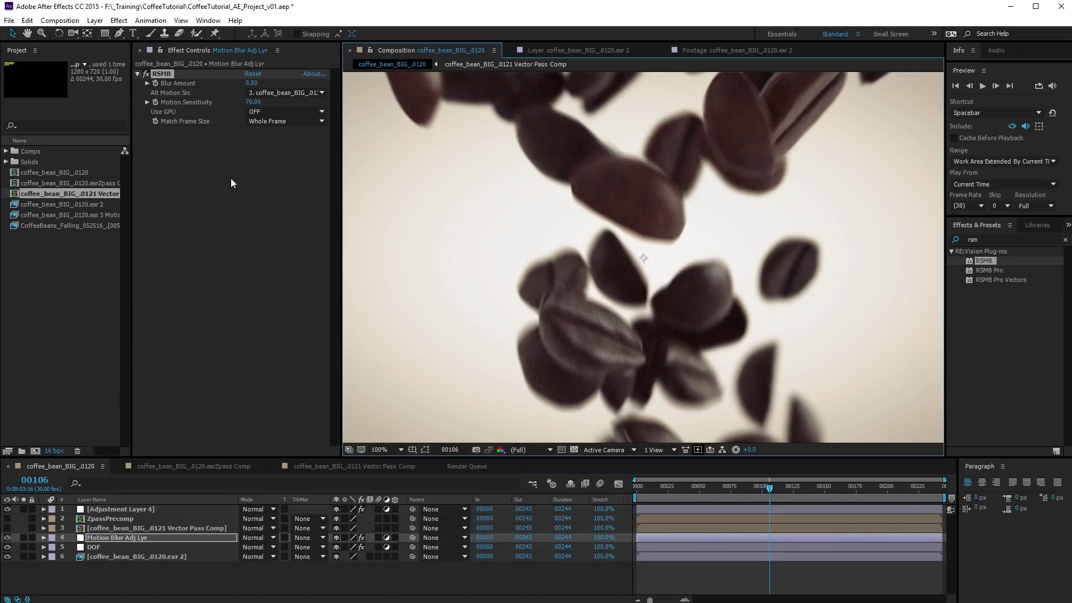
click(112, 528)
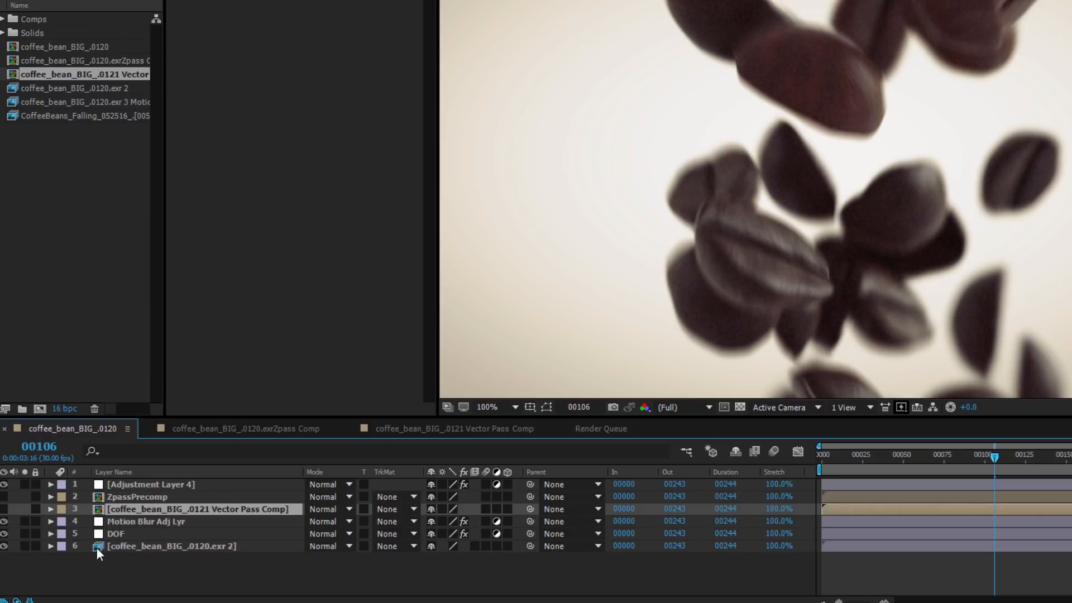
Examine the effects on Motion Blur Adj Lyr, DOF and Adjustment Layer 4, collapsing Apply Color LUT
click(142, 497)
click(126, 508)
click(210, 576)
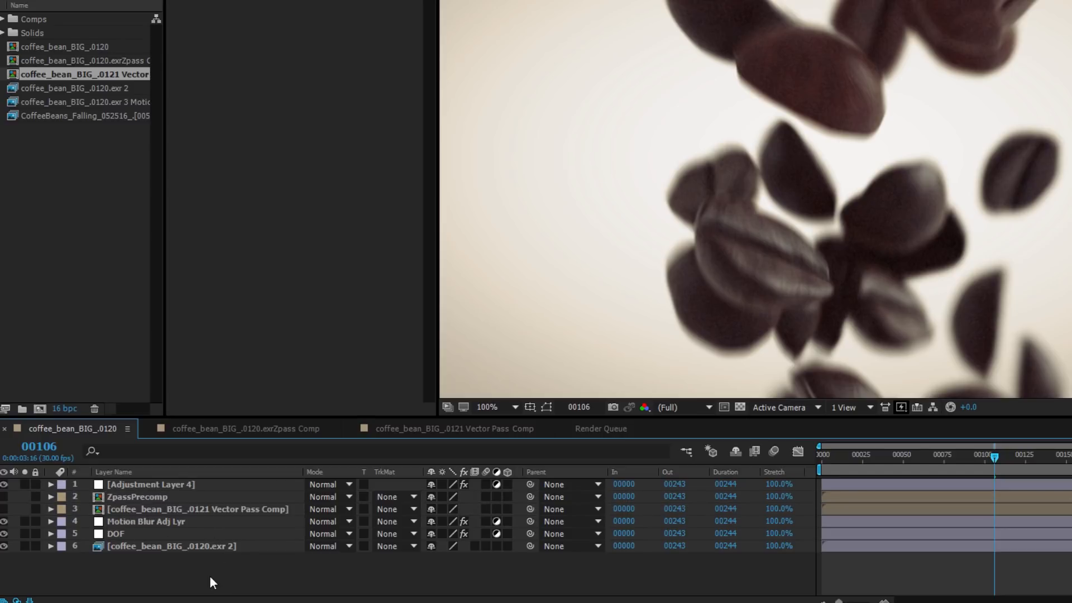
click(153, 526)
click(121, 535)
click(121, 524)
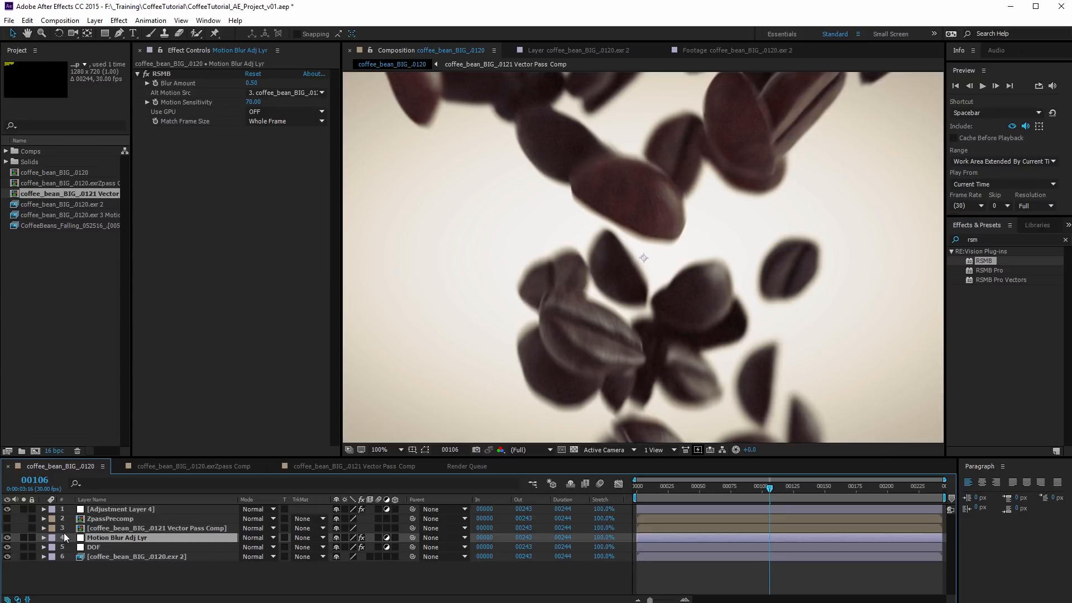
click(99, 549)
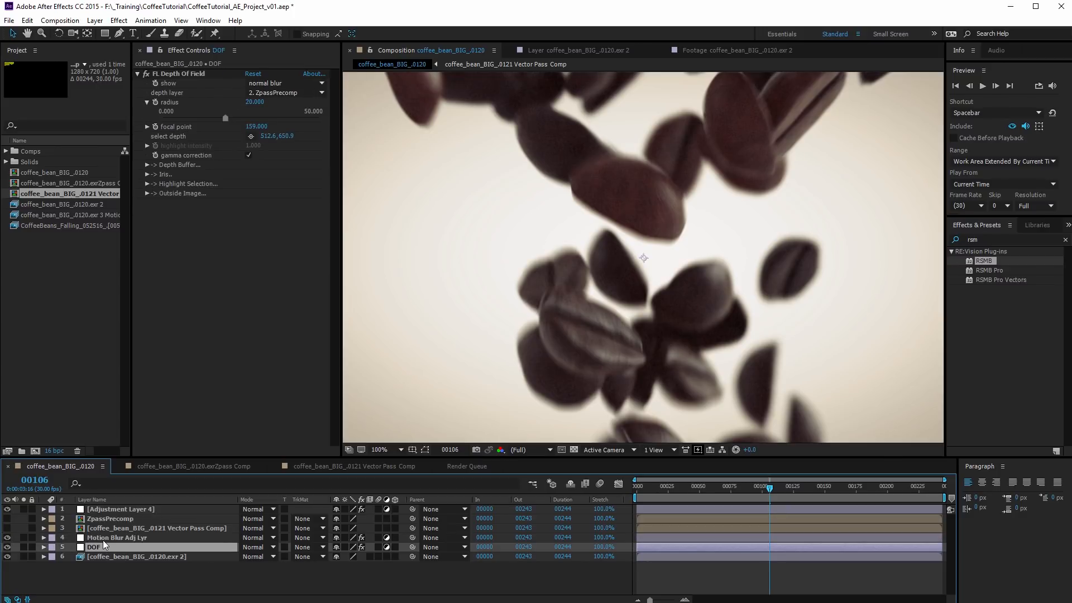
click(103, 540)
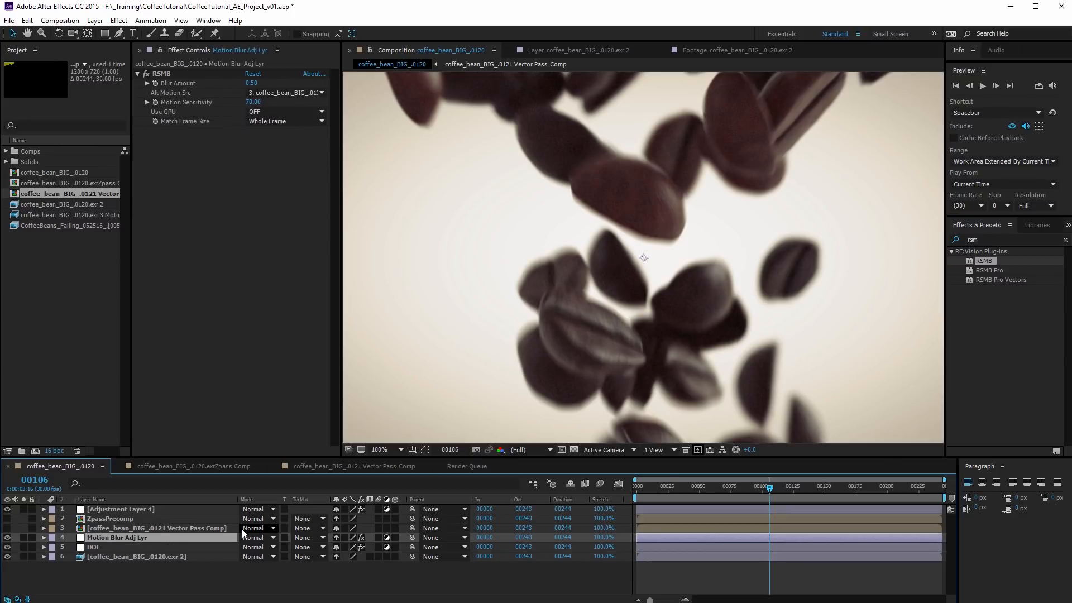
click(119, 510)
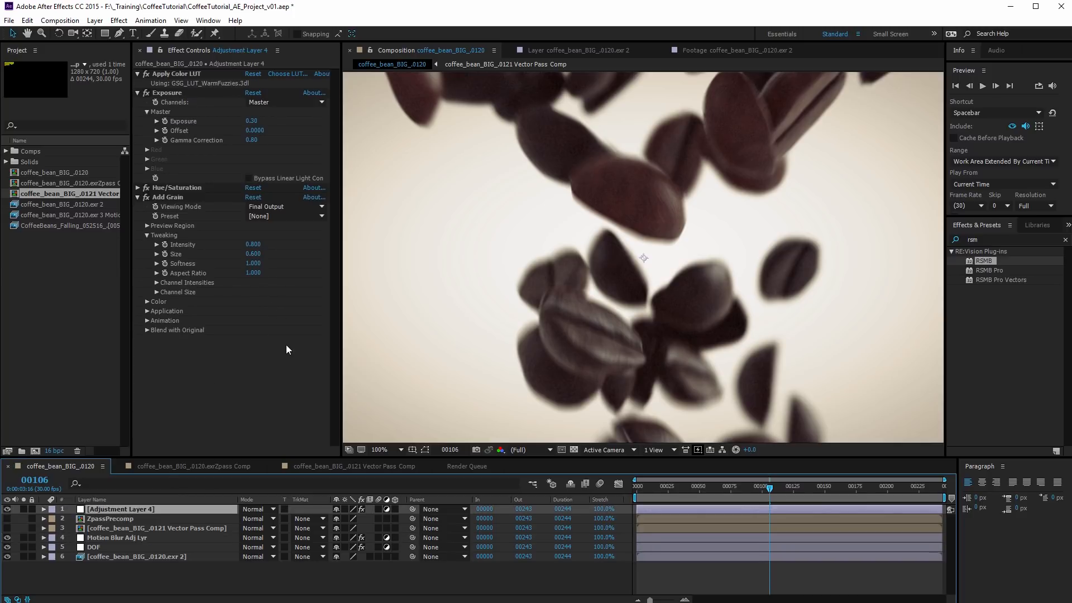
click(136, 74)
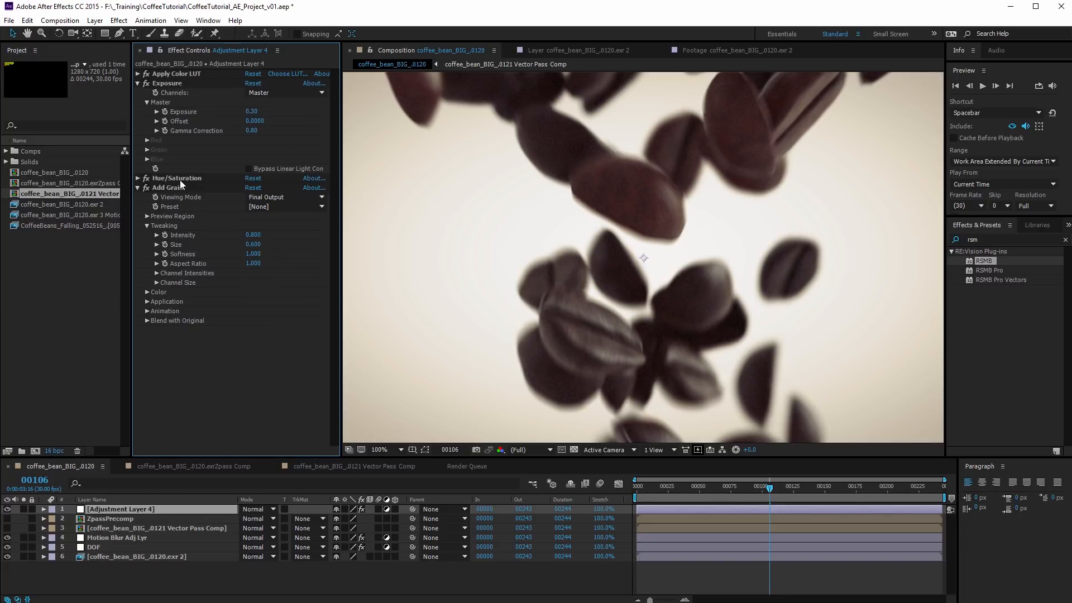
Fit the whole composition in the viewer and check the blur at several frames across the timeline, ending at frame 65
click(387, 449)
click(388, 468)
click(700, 488)
click(716, 488)
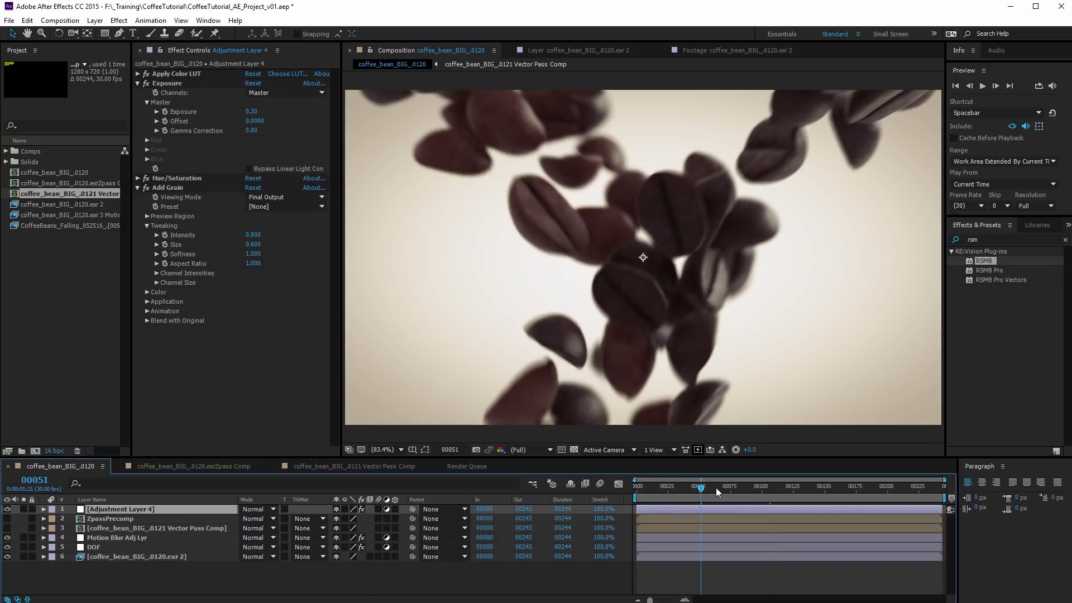
click(786, 487)
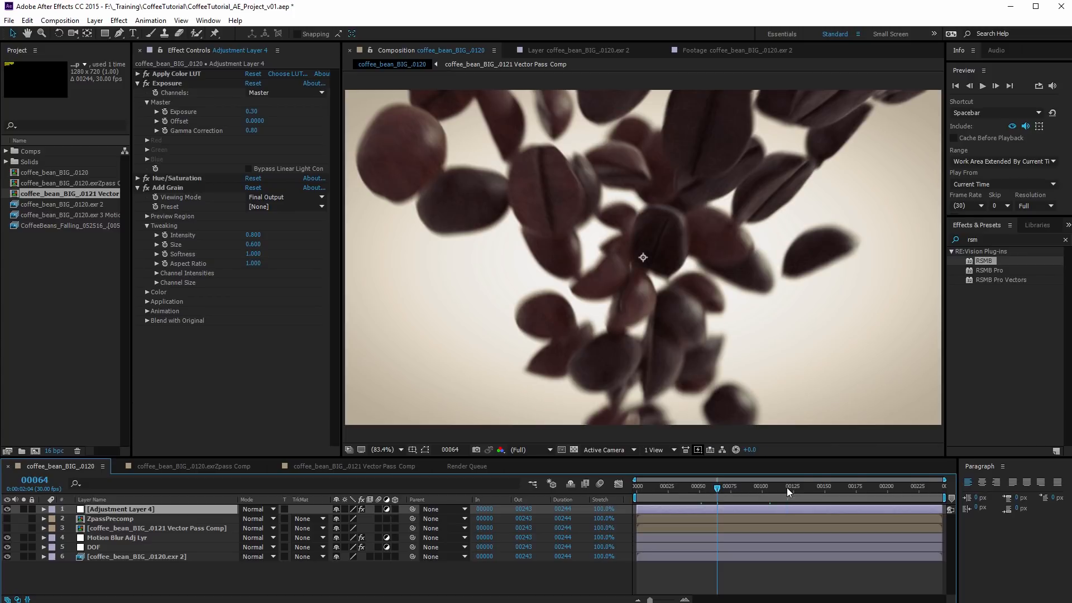
click(893, 489)
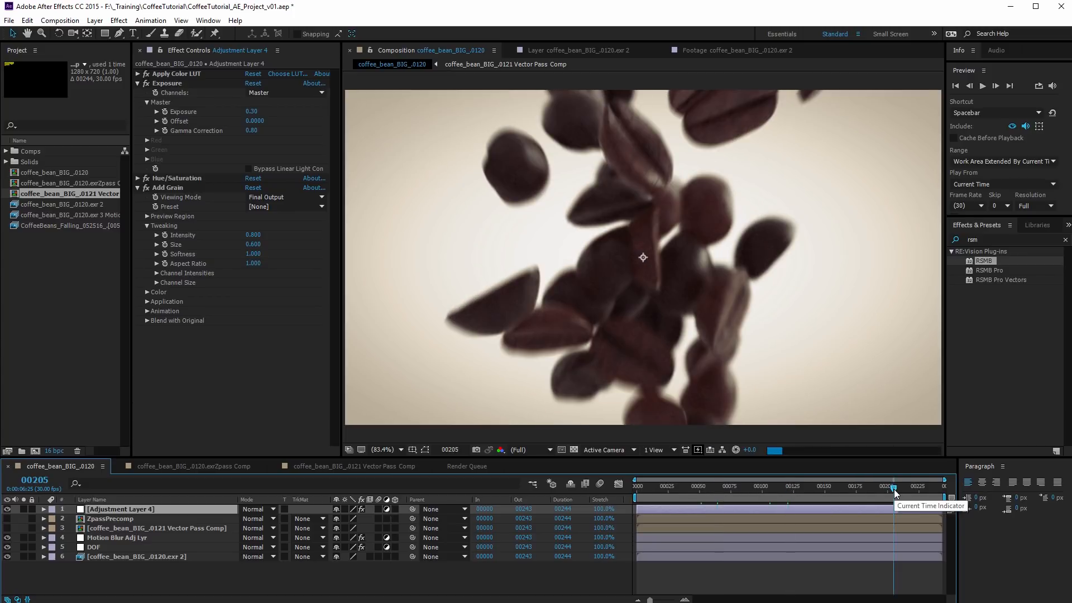
click(810, 487)
click(719, 489)
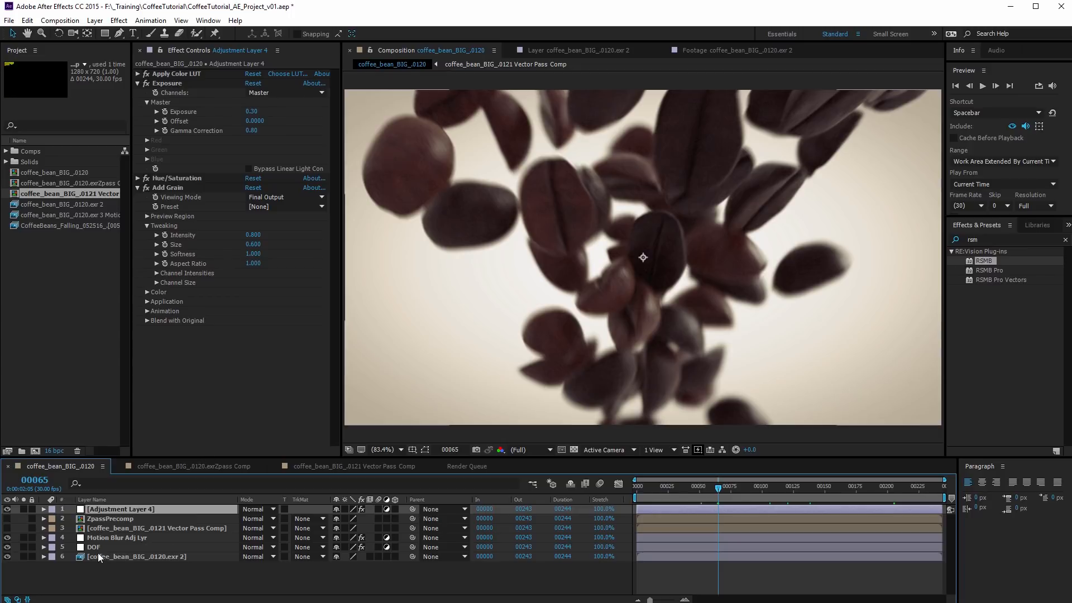
Set the RSMB Blur Amount on Motion Blur Adj Lyr to 0.35
click(106, 538)
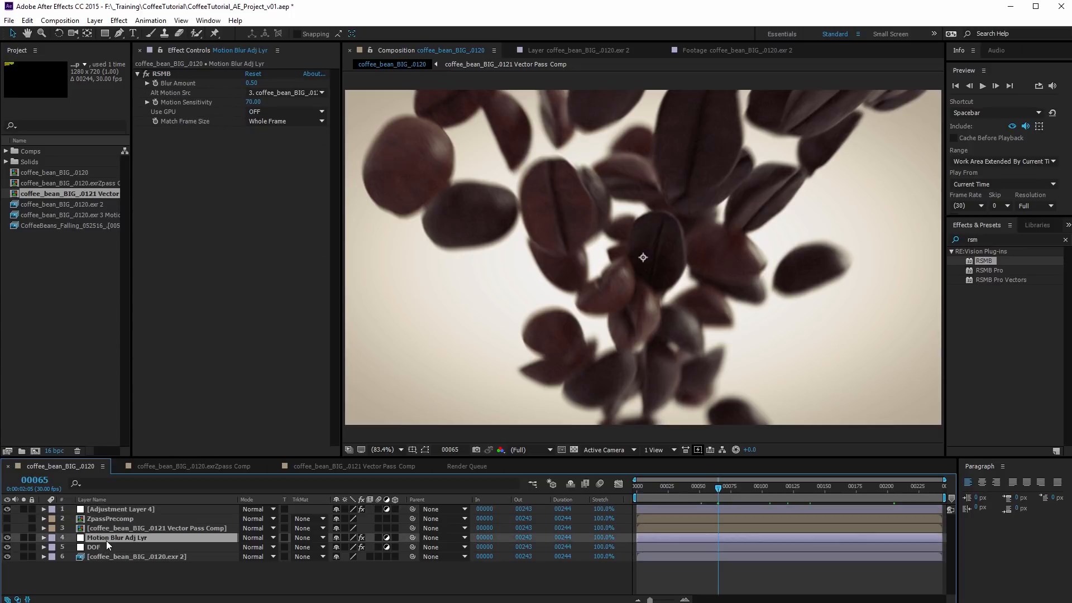
click(254, 83)
text(.35)
key(Return)
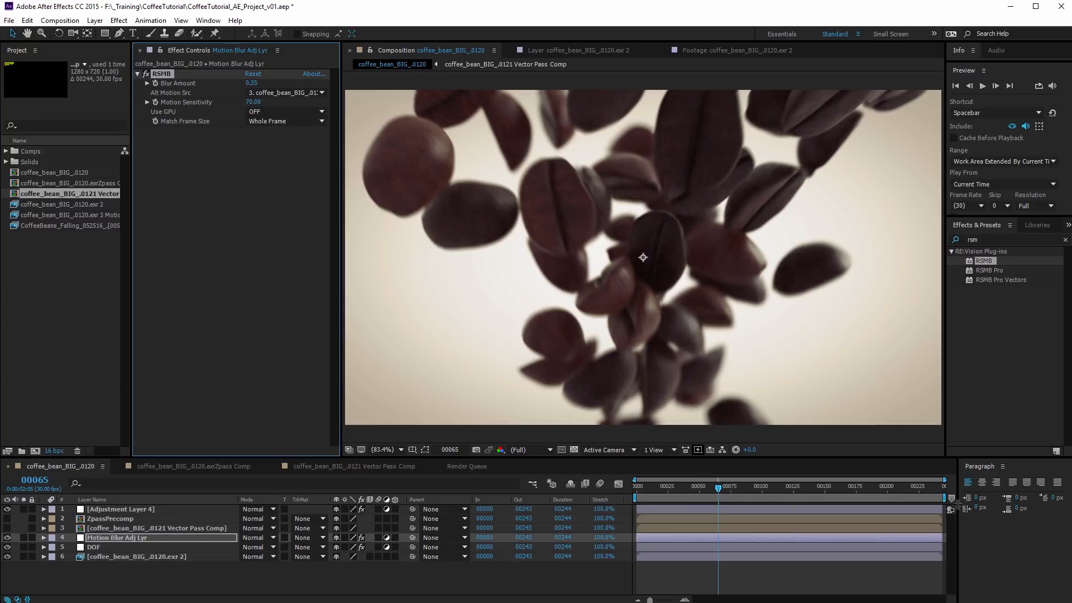
Shorten the work area to about frames 21 to 72 and move the current time to frame 25
drag(941, 498, 728, 497)
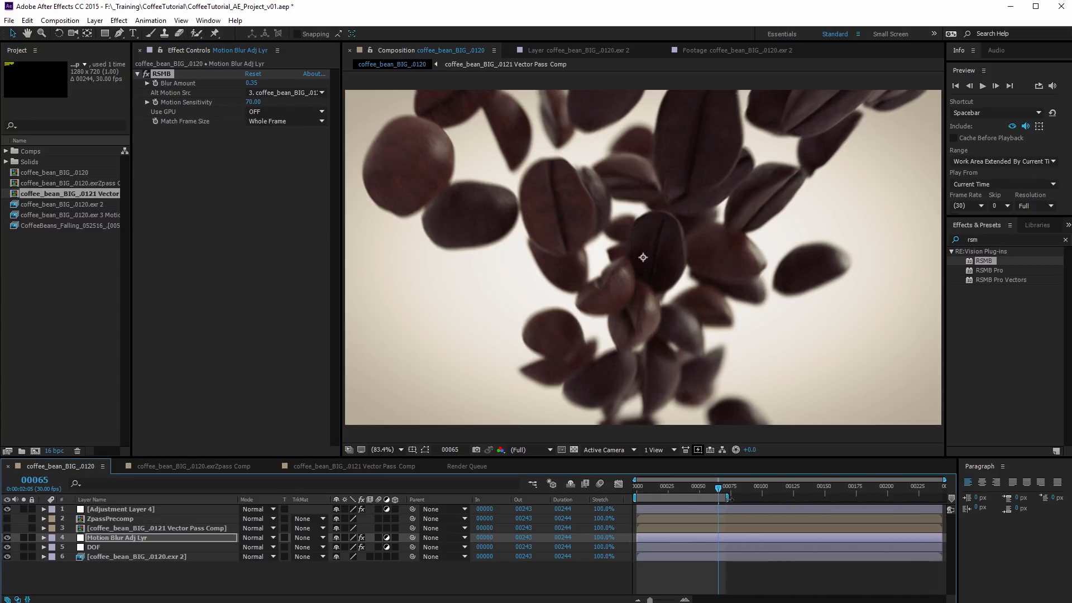
key(space)
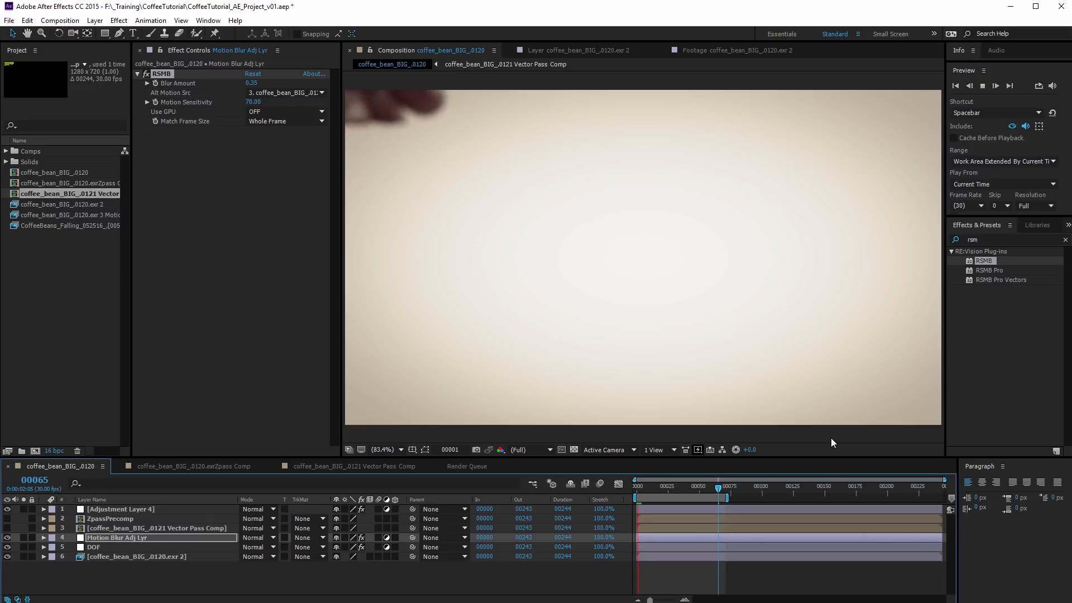
key(space)
click(668, 486)
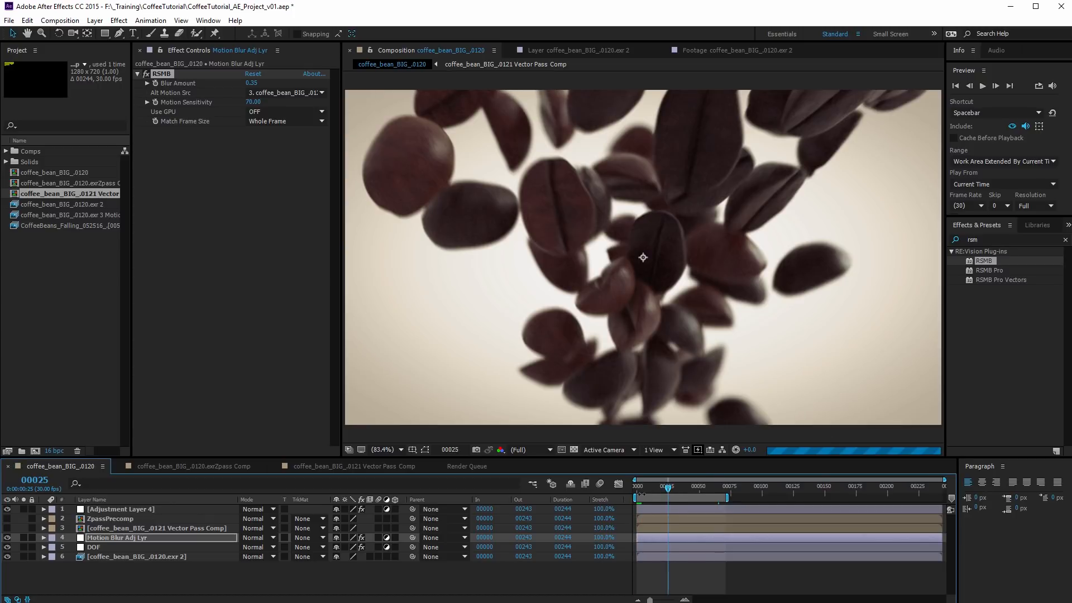
drag(635, 496, 662, 497)
Set the viewer magnification to 50% and the preview resolution to Half, and preview the animation
click(383, 450)
click(393, 565)
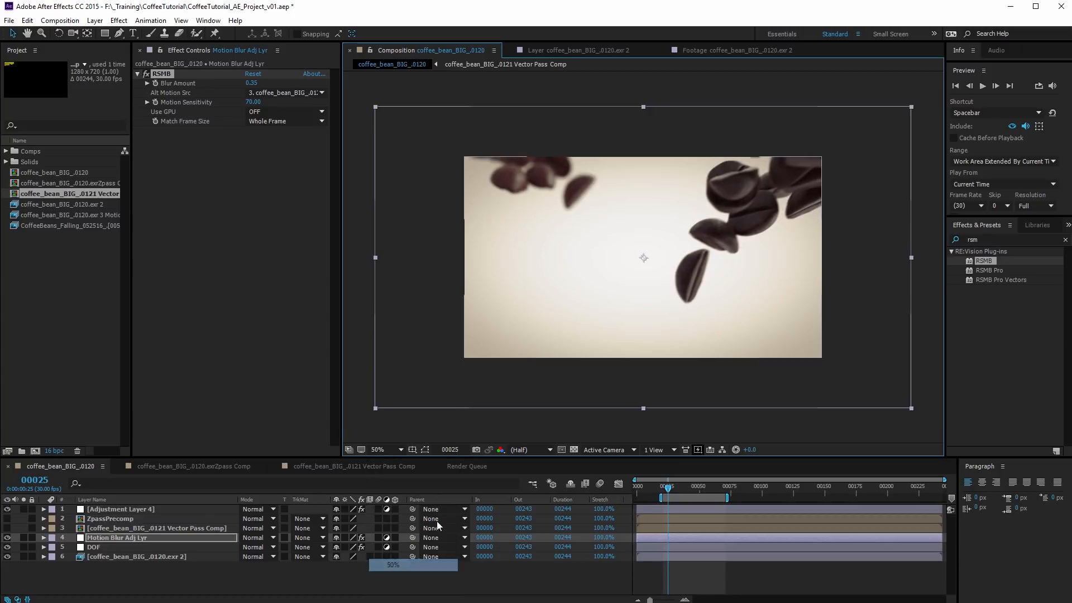
click(1048, 206)
click(1040, 246)
click(812, 380)
key(space)
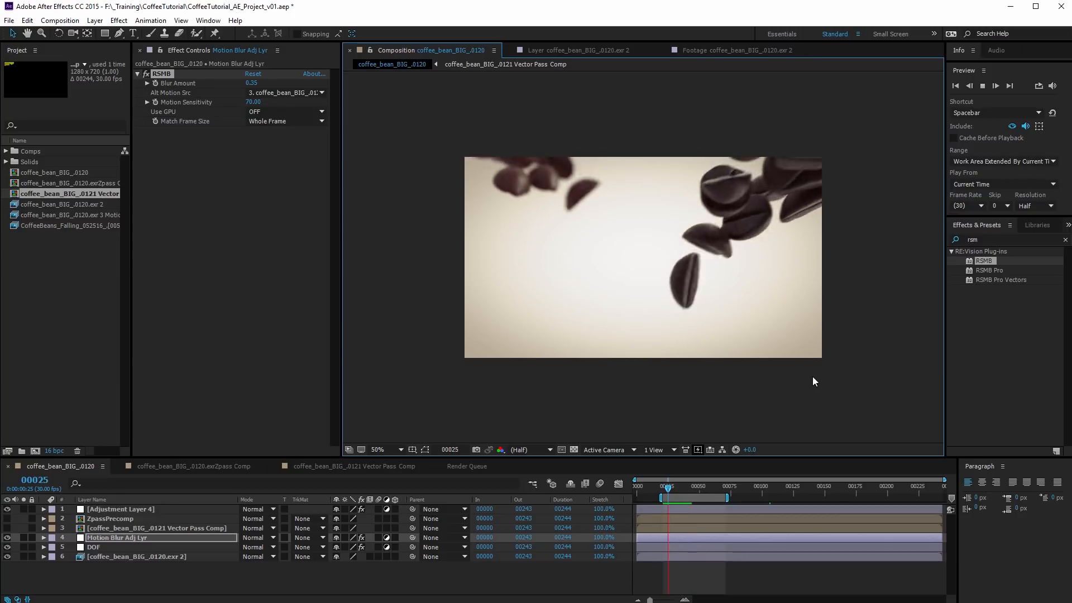
key(space)
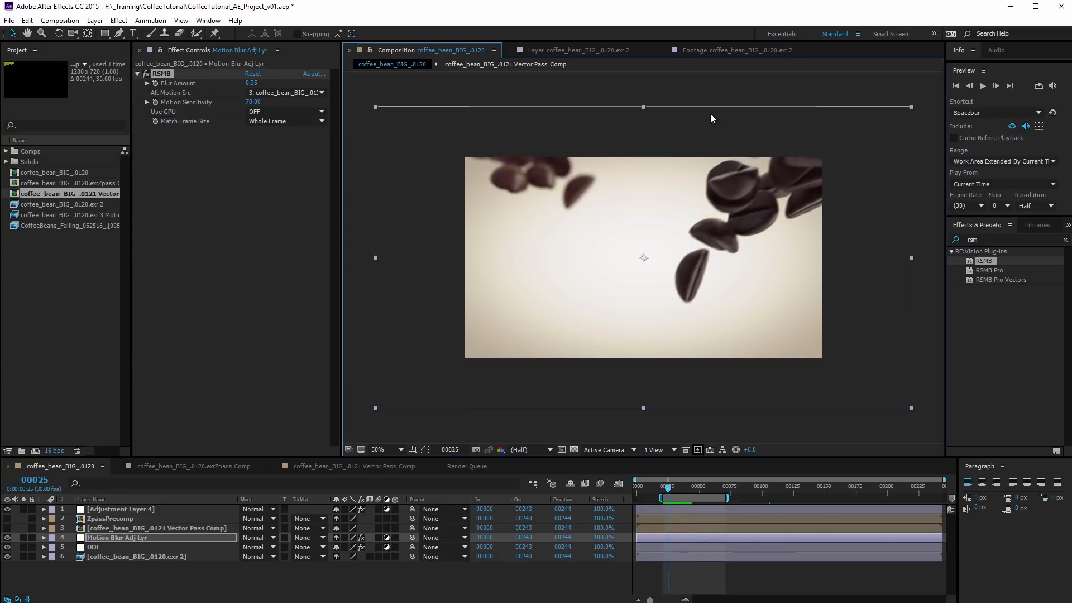
Set the RSMB Blur Amount to 0.6 and preview the stronger motion blur over the work area
click(252, 83)
text(0.6)
key(Return)
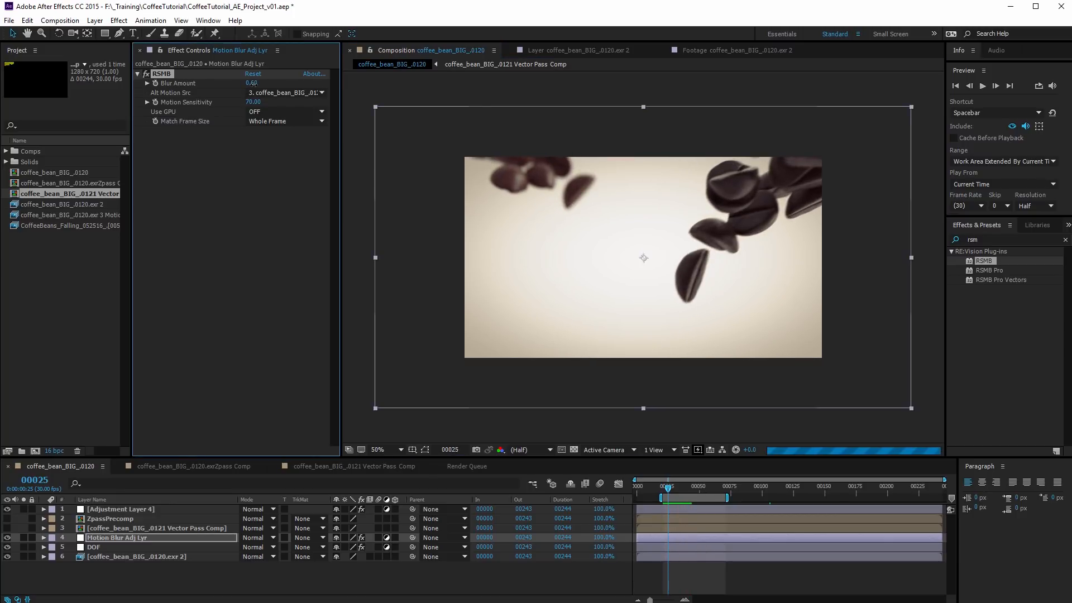
key(space)
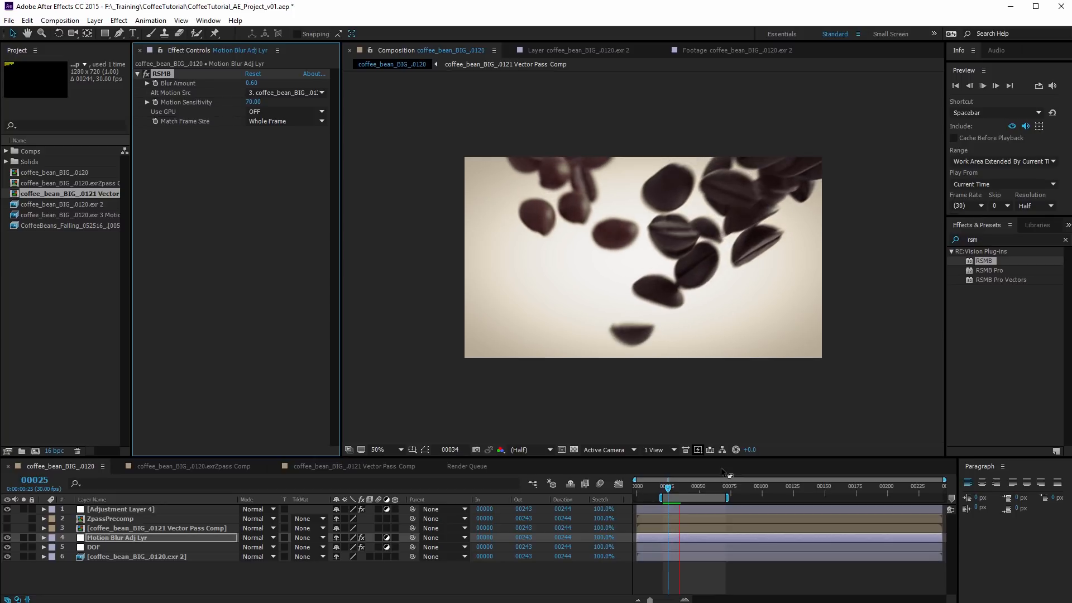
key(space)
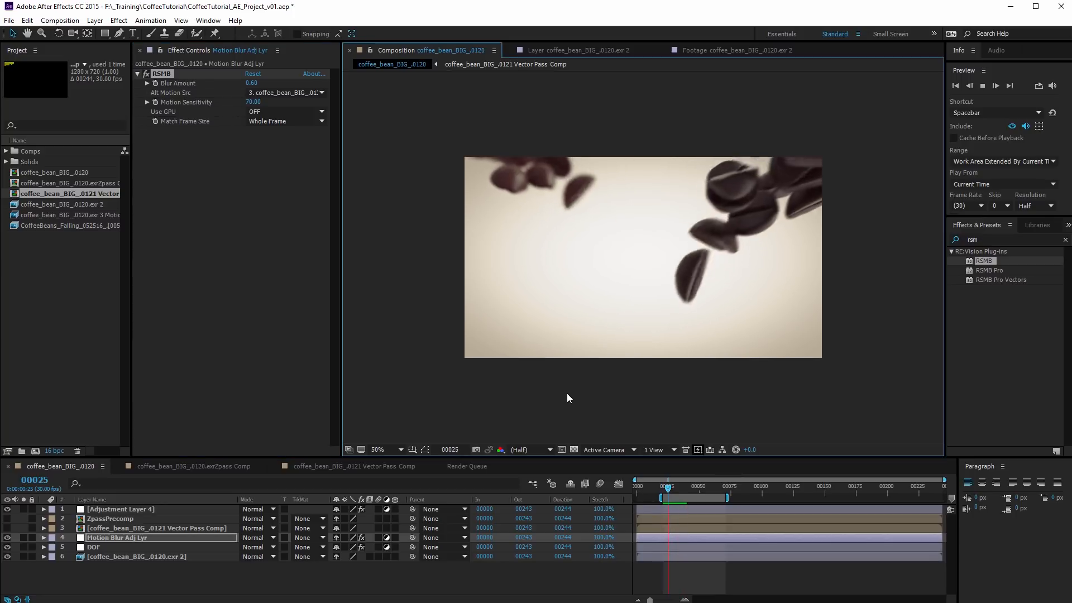